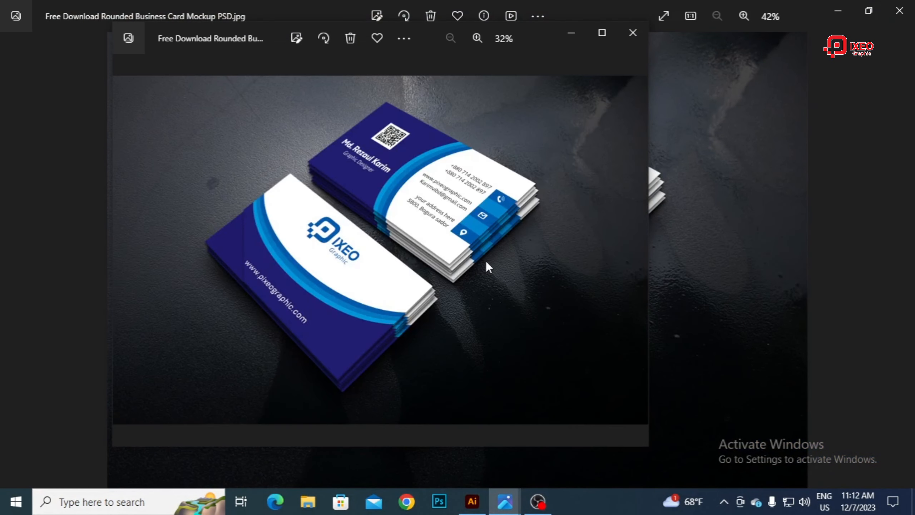
Step: Close the business card mockup preview and open the detailed settings for a new document in Illustrator
click(633, 32)
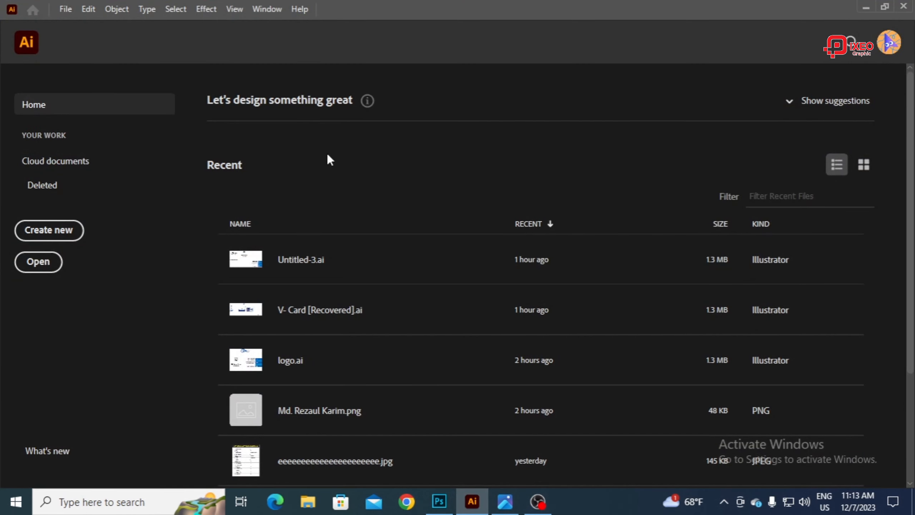
click(65, 9)
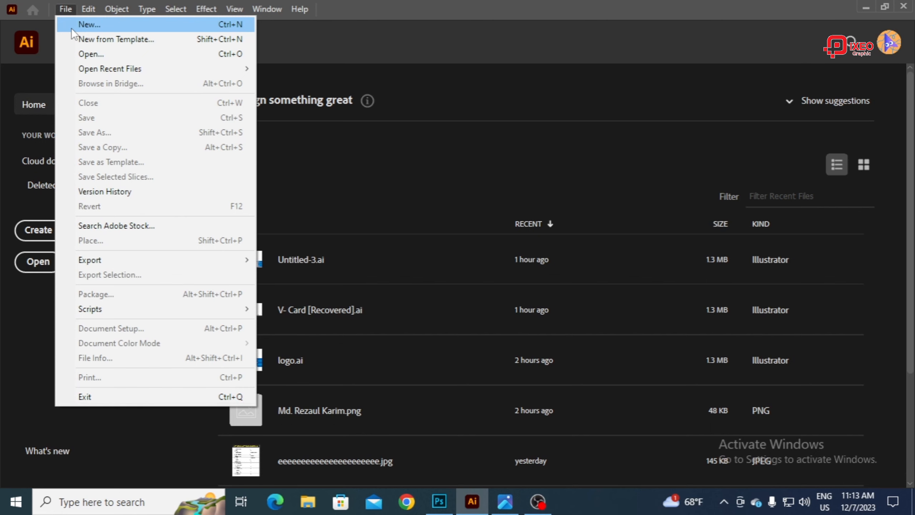
click(71, 26)
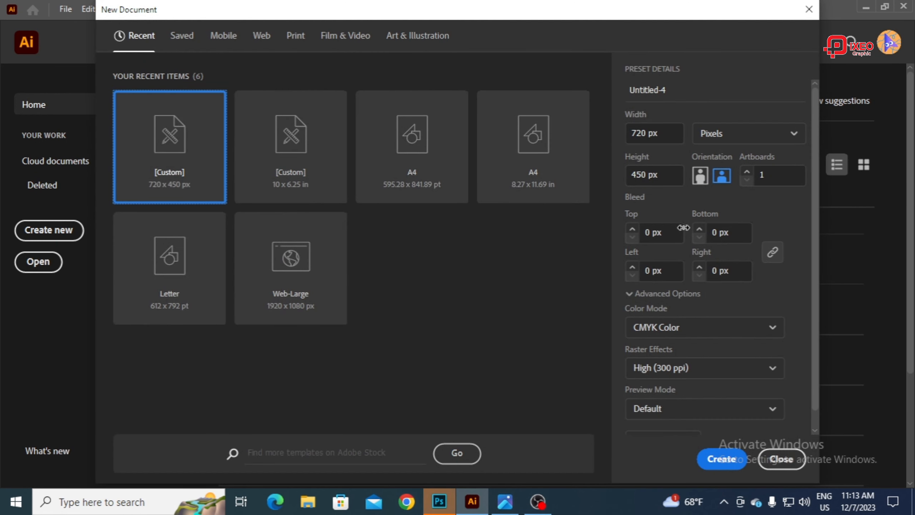
scroll(715, 368, down, 1)
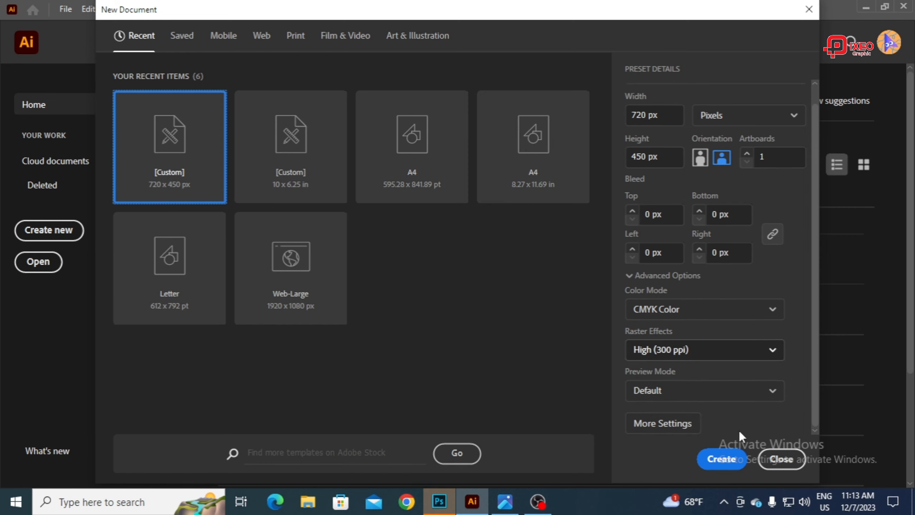
click(666, 428)
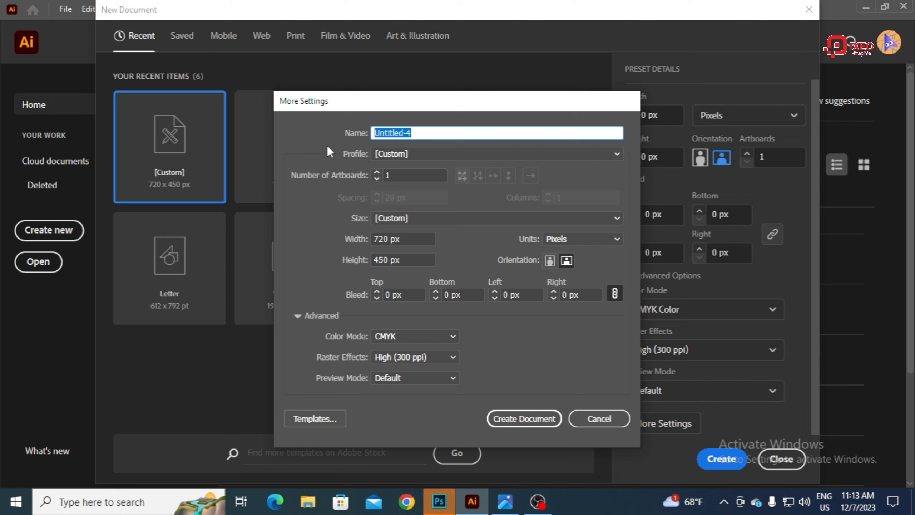
Step: Name the new document V Card and give it 2 artboards with a spacing of 0.71 px
text(V Card)
double_click(393, 176)
text(2)
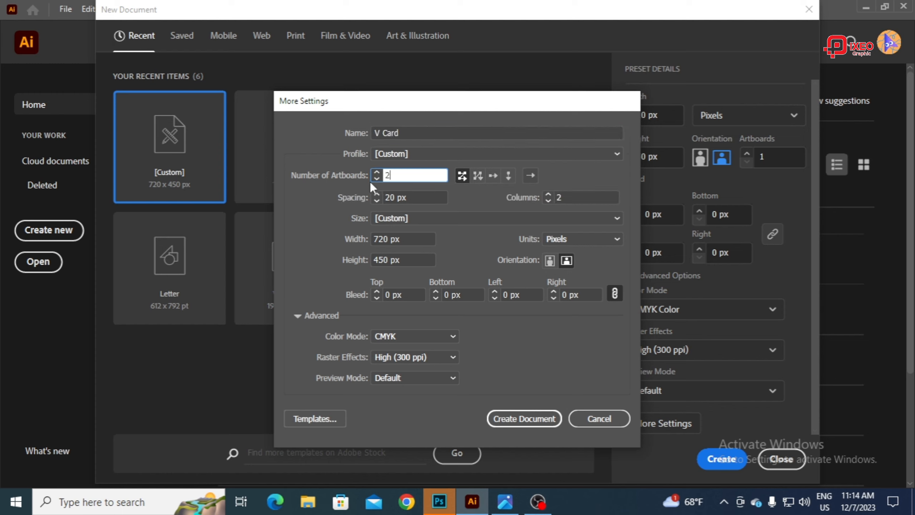
key(Tab)
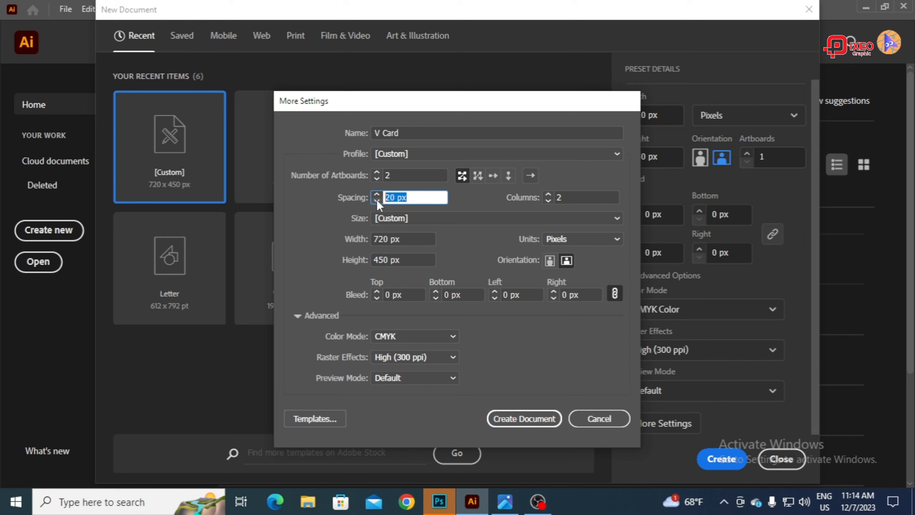
text(0.71)
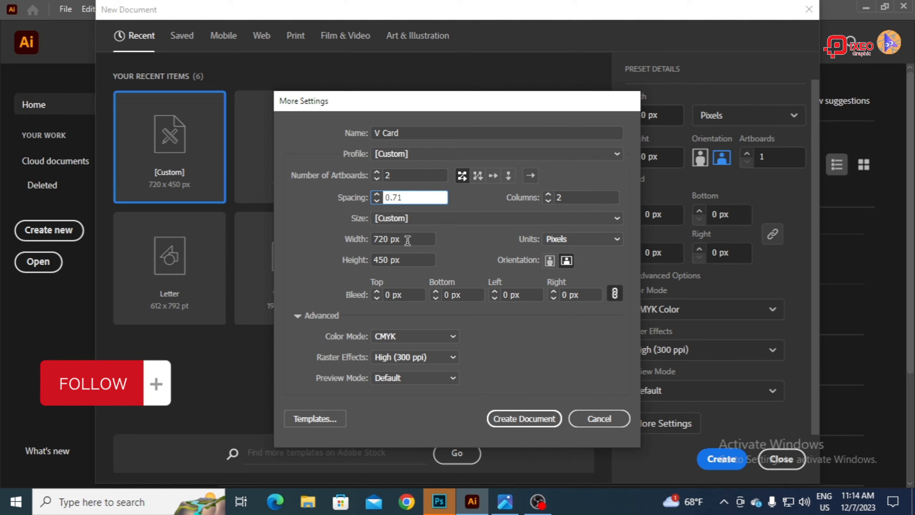
Step: Switch the document units to inches and set the artboard size to 3.5 in wide by 2 in high
click(576, 239)
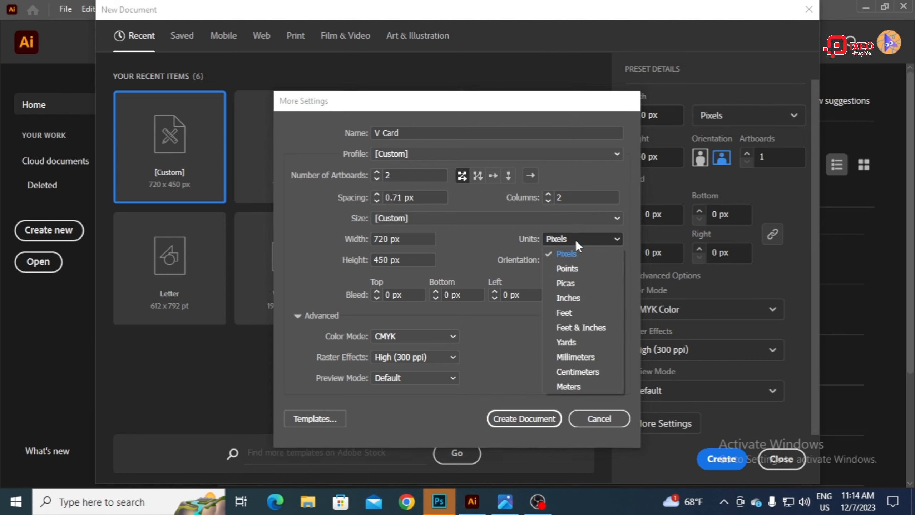
click(573, 298)
drag(408, 239, 347, 243)
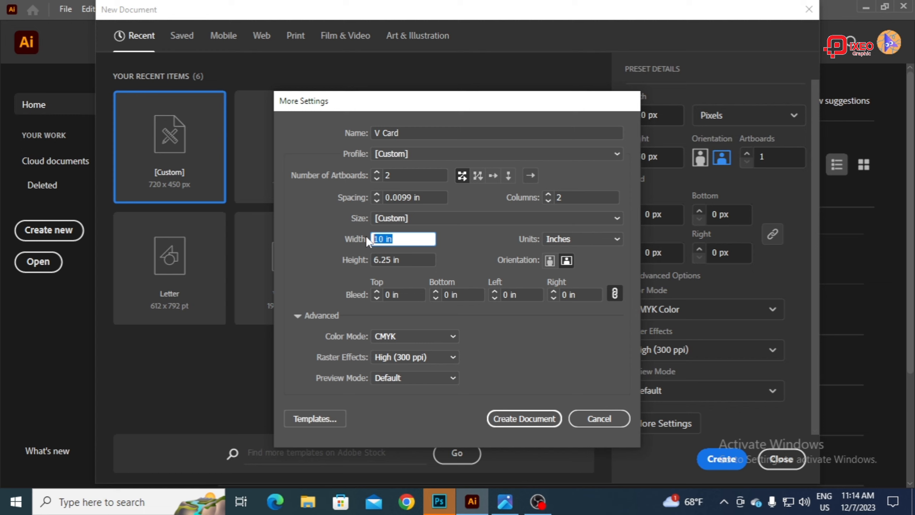
text(3.5)
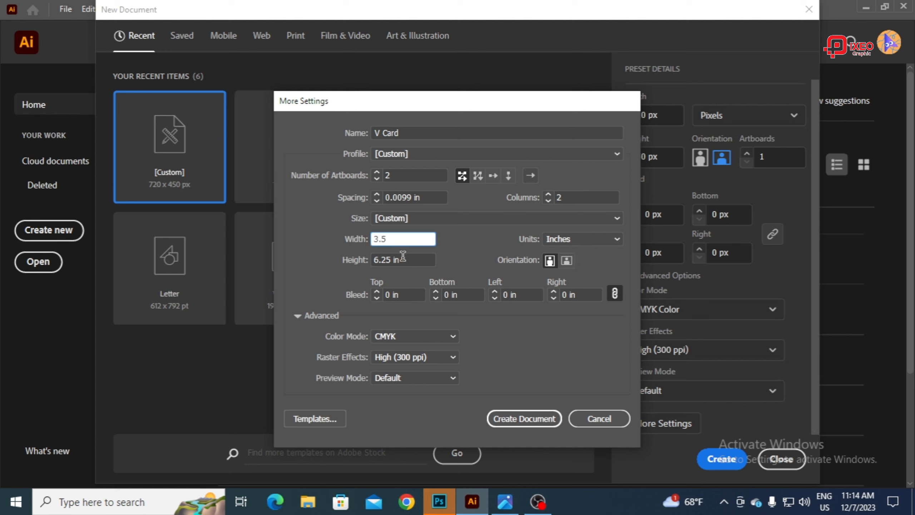
drag(402, 255, 338, 261)
text(2)
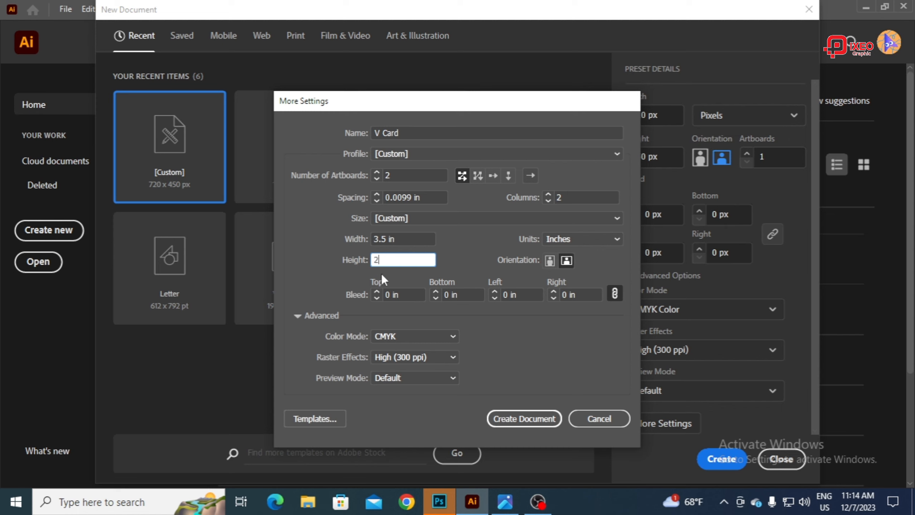
Step: Set the bleed to 0.124 in on all sides and create the document
click(404, 295)
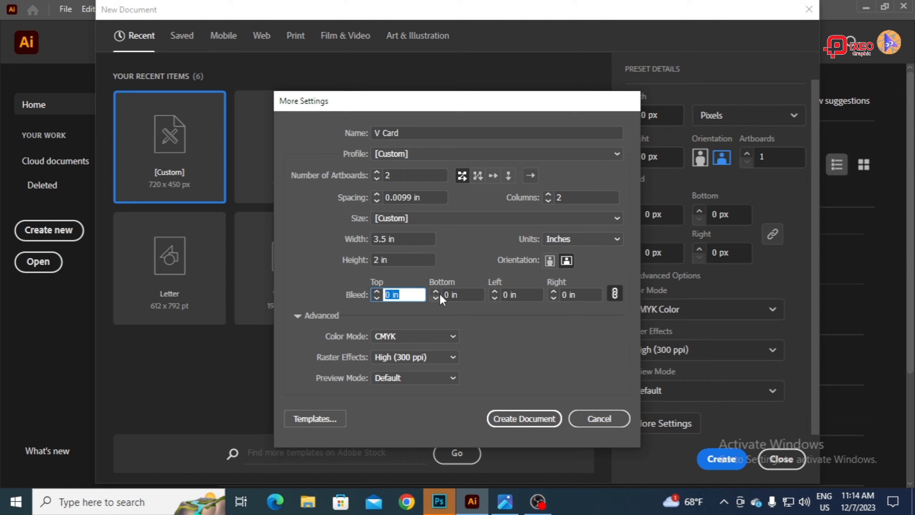
text(0.12)
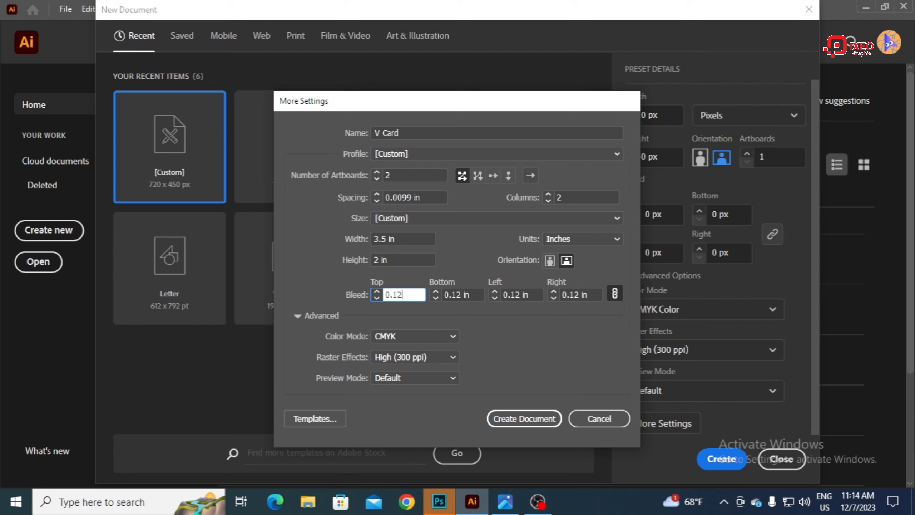
text(4)
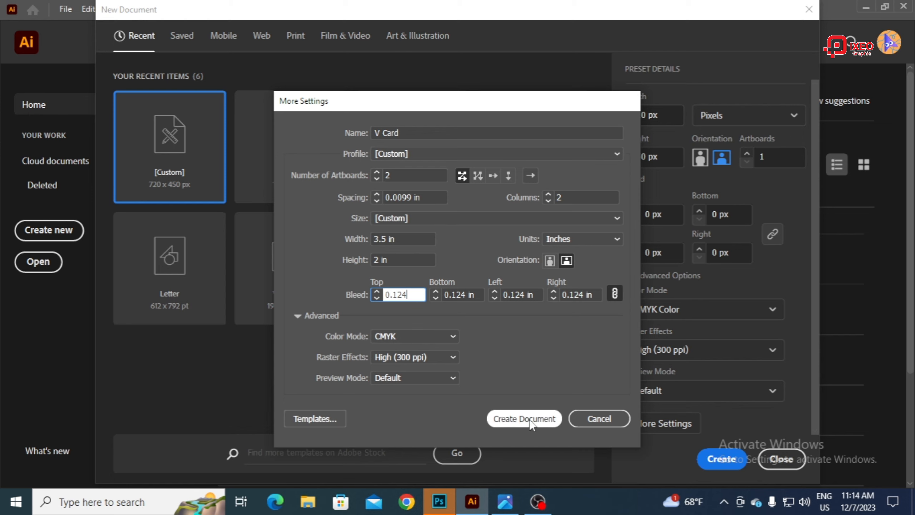
click(517, 424)
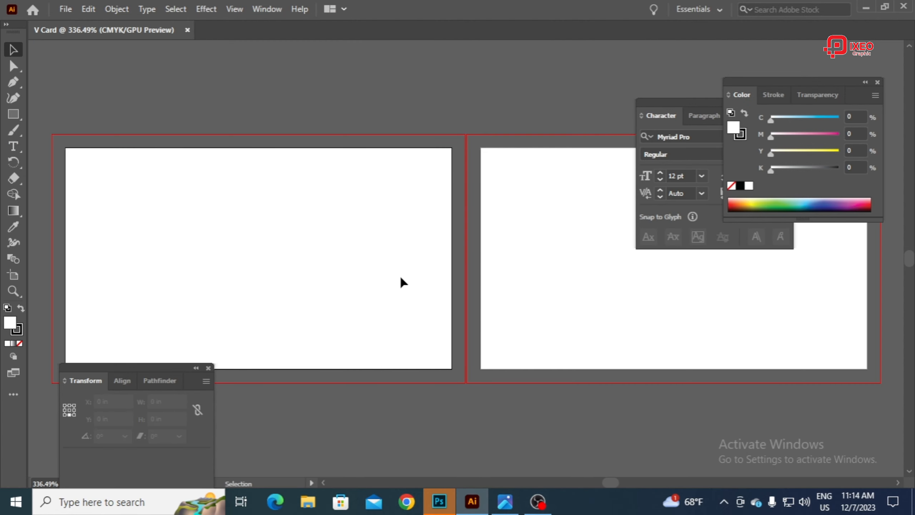
Step: Move the Character panel off the middle of the second artboard to just below the Color panel
key(Tab)
key(Tab)
drag(664, 104, 745, 281)
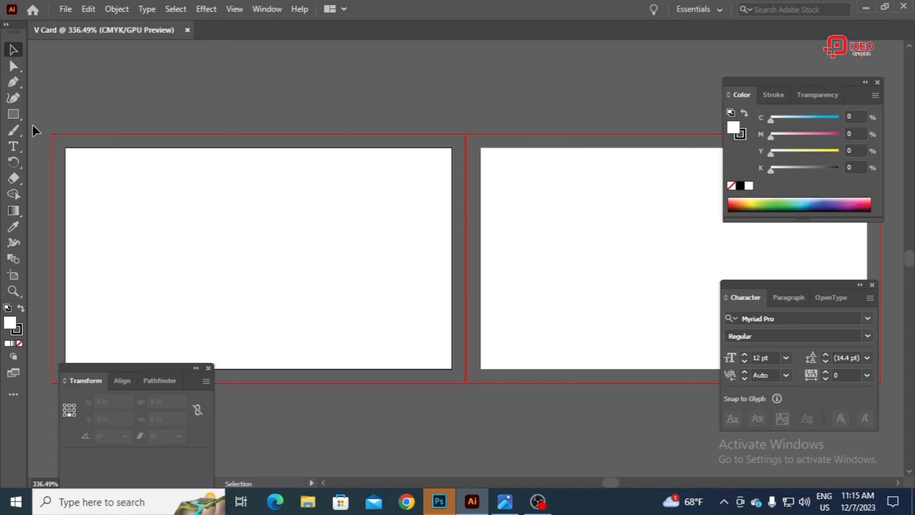
Step: Create a rectangle 3.5 in wide and 2 in high with the Rectangle tool
click(13, 116)
click(68, 148)
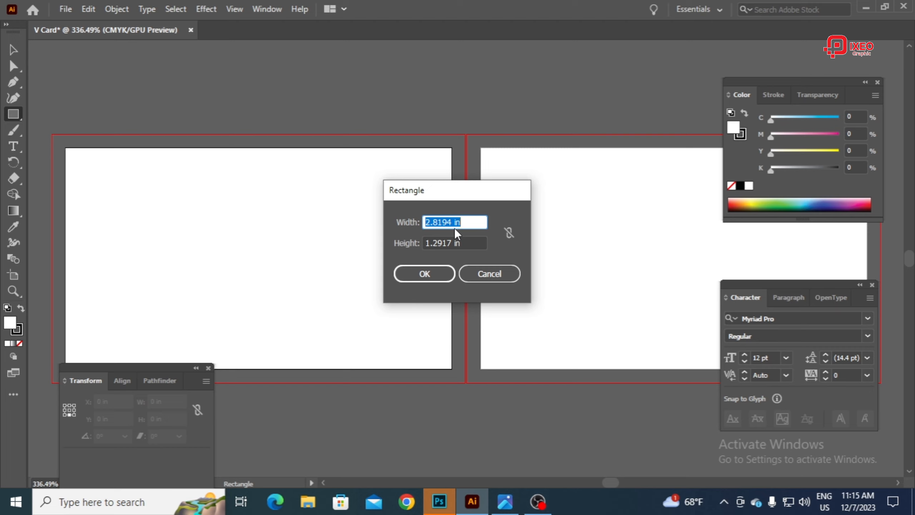
text(3.5)
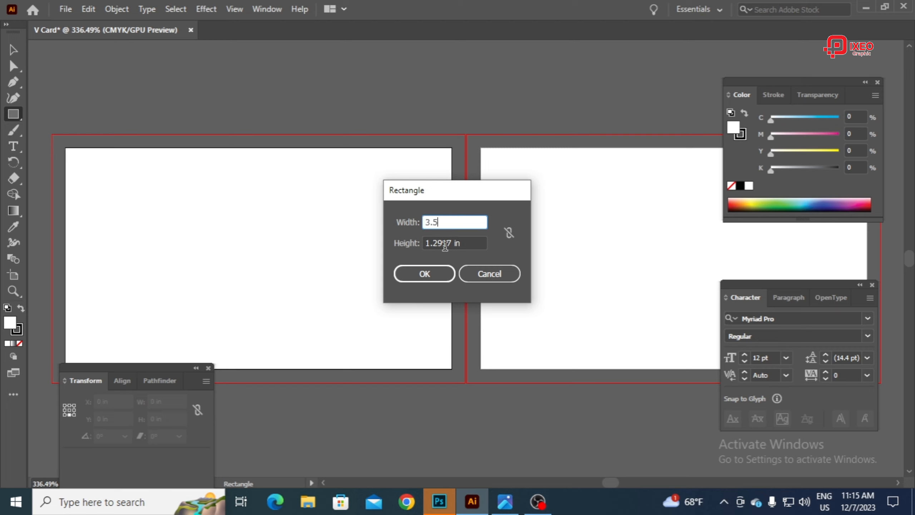
key(Tab)
text(2)
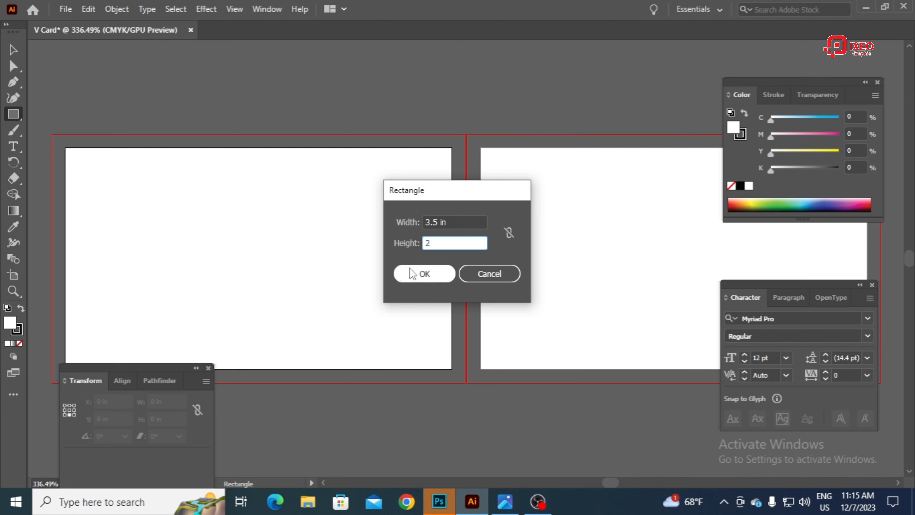
click(411, 274)
Step: Align the rectangle to the left and top edges of the first artboard
click(13, 50)
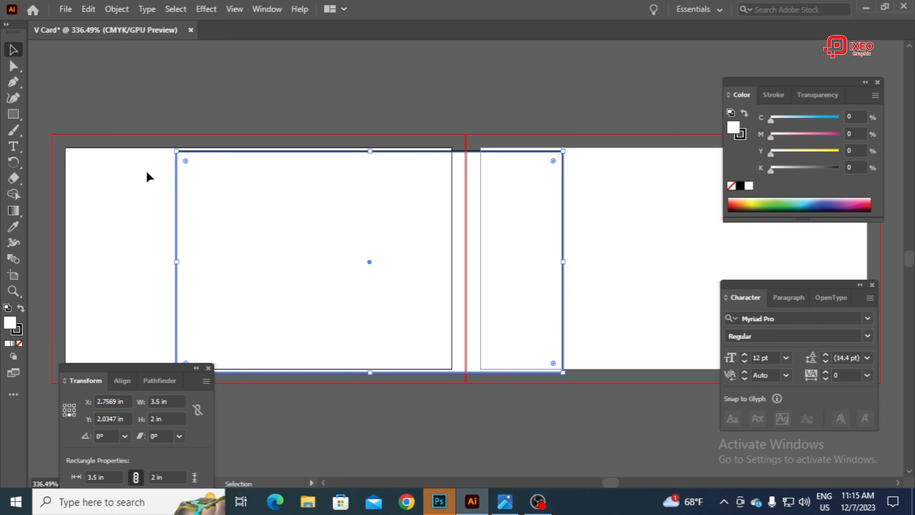
click(129, 383)
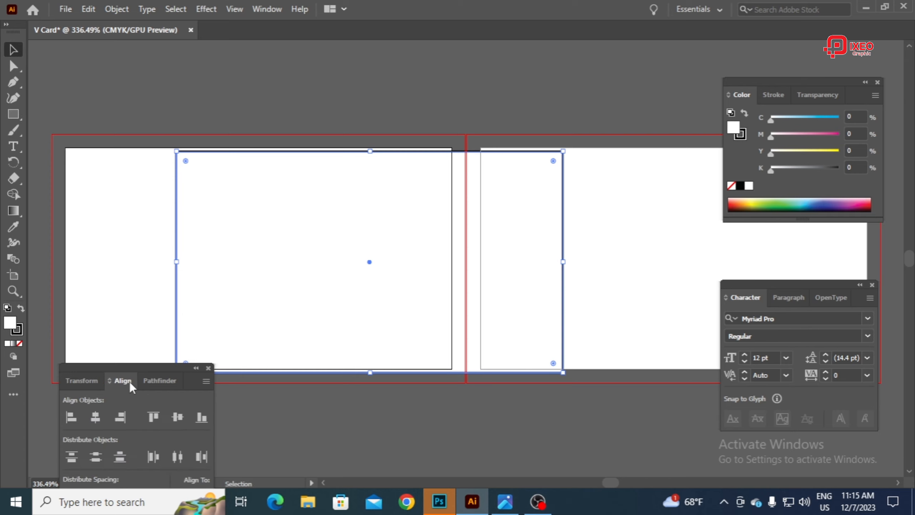
click(71, 418)
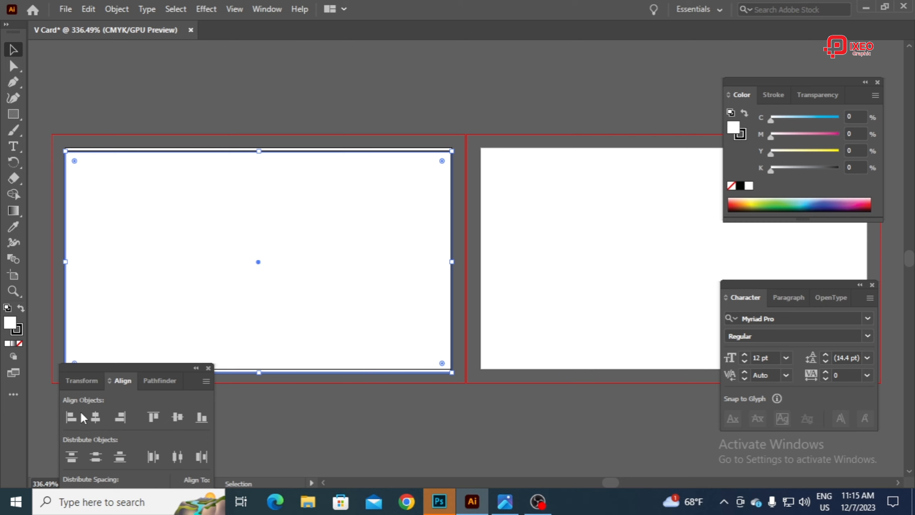
click(154, 417)
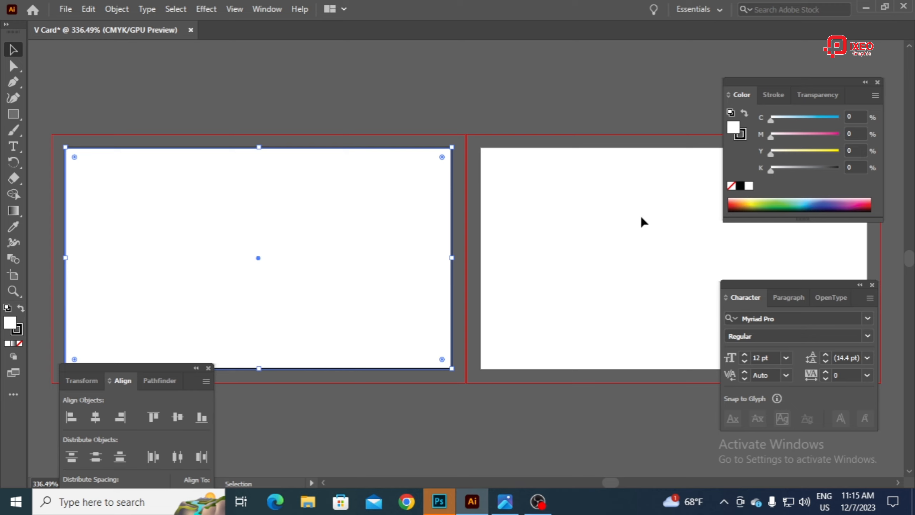
Step: Remove the rectangle's fill, set its stroke weight to 0.1 pt, and deselect it
click(732, 187)
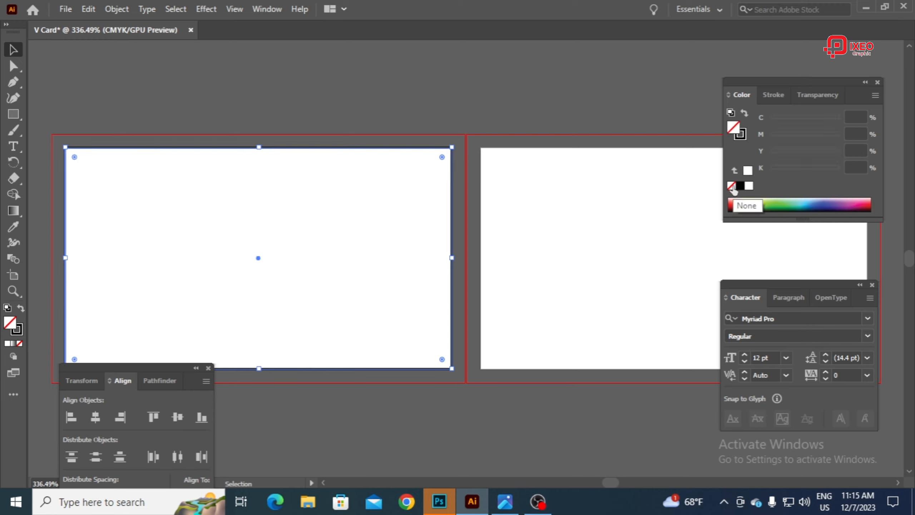
click(741, 138)
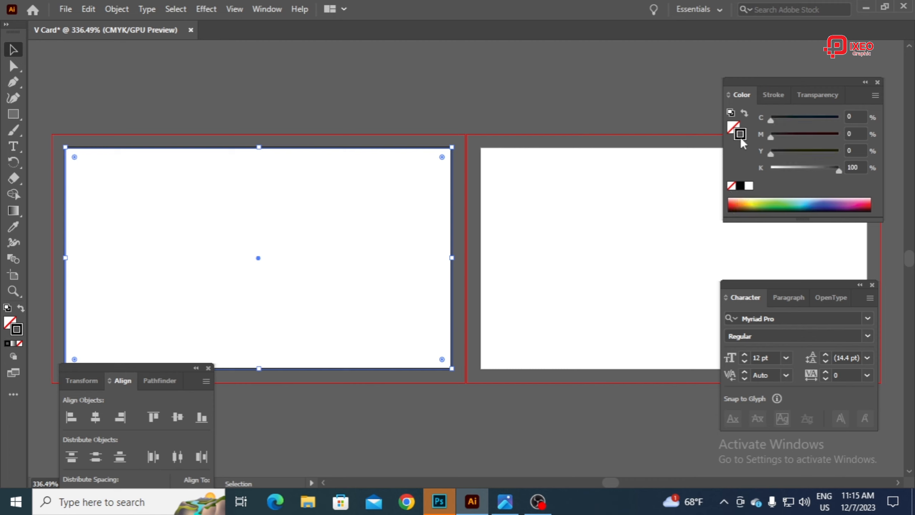
click(774, 96)
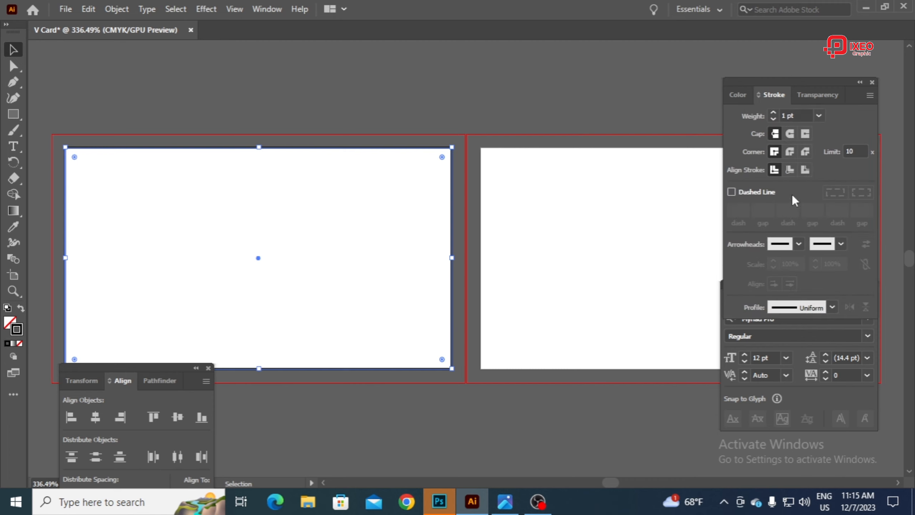
click(754, 116)
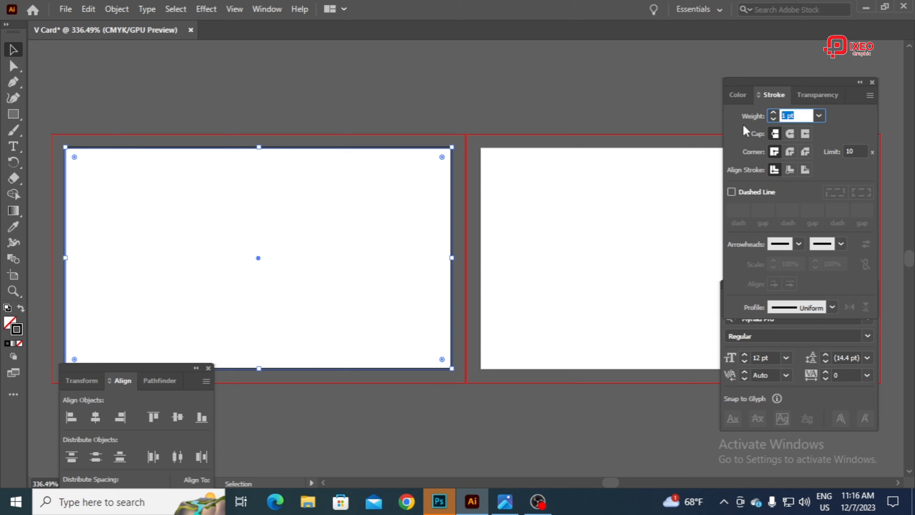
text(0.1)
click(535, 117)
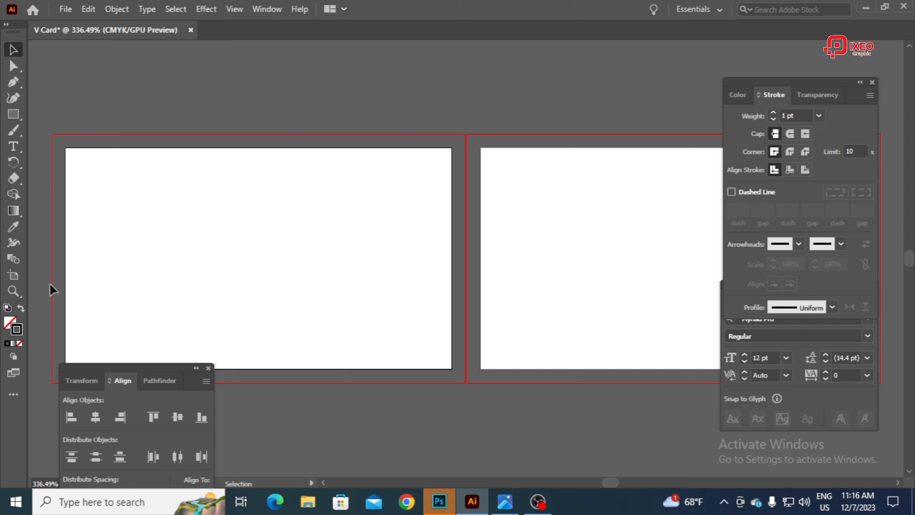
Step: Draw an unfilled circle with the Ellipse tool, centred above the middle of the first artboard and reaching past its upper and lower edges
key(space)
drag(141, 270, 266, 248)
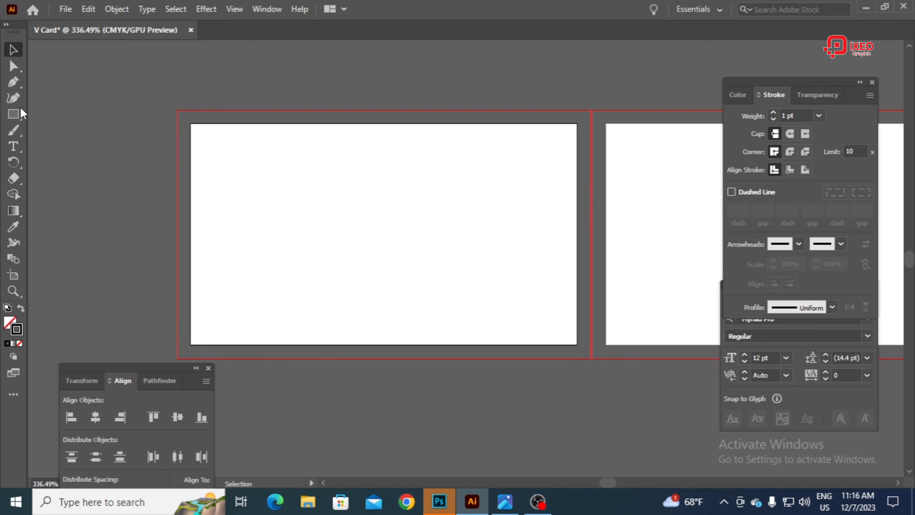
click(15, 119)
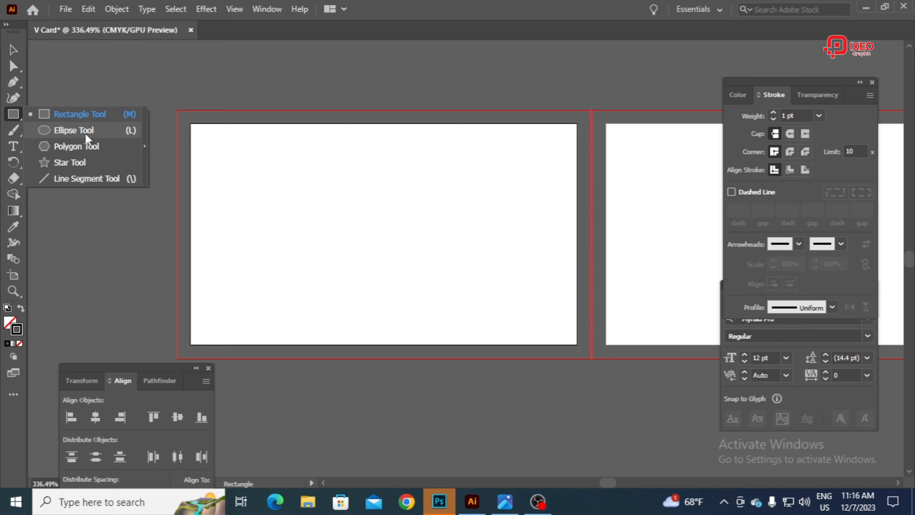
click(86, 135)
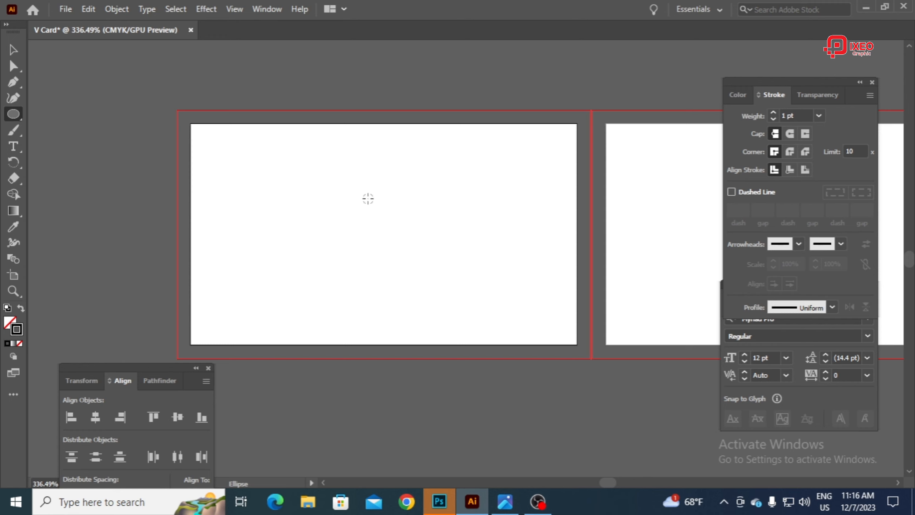
drag(367, 197, 523, 316)
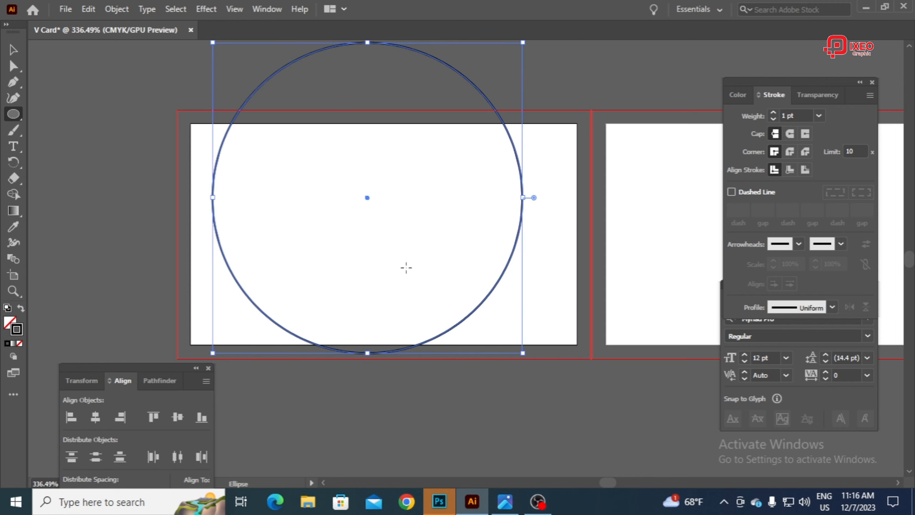
Step: Enlarge the circle proportionally from its centre until it extends past both side edges of the first artboard
click(14, 49)
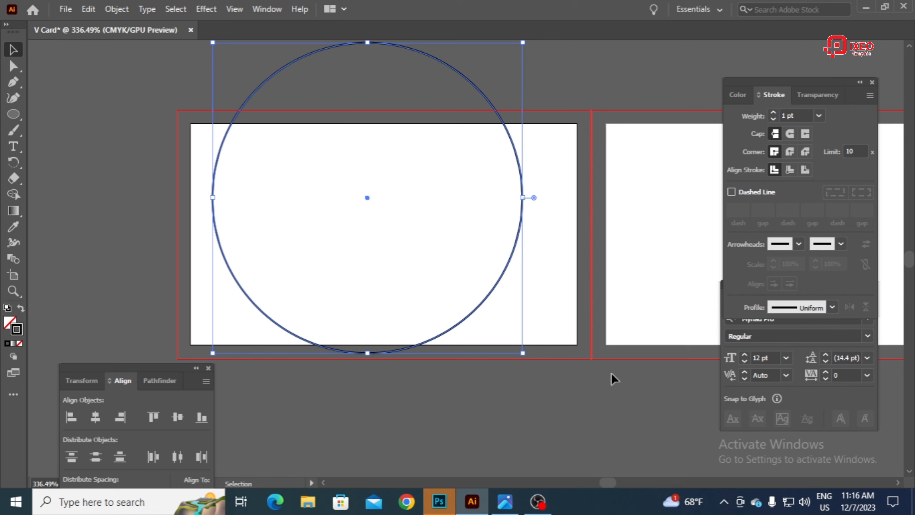
drag(521, 353, 593, 405)
key(alt+shift)
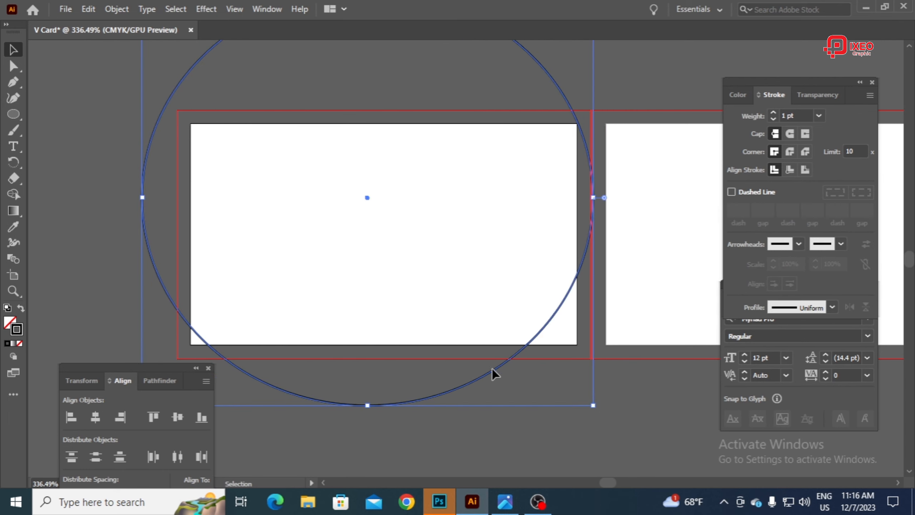
Step: Move the circle up so its lower arc crosses the first artboard, and shrink it from its centre to slightly wider than the artboard
mouse_move(515, 254)
mouse_down()
mouse_move(520, 345)
mouse_move(529, 247)
mouse_move(510, 295)
mouse_move(516, 286)
mouse_up()
click(503, 381)
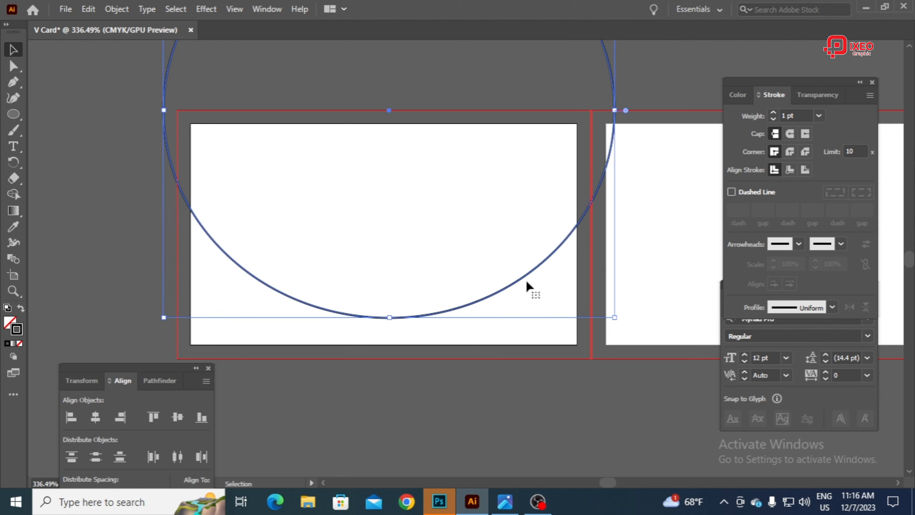
drag(614, 317, 597, 299)
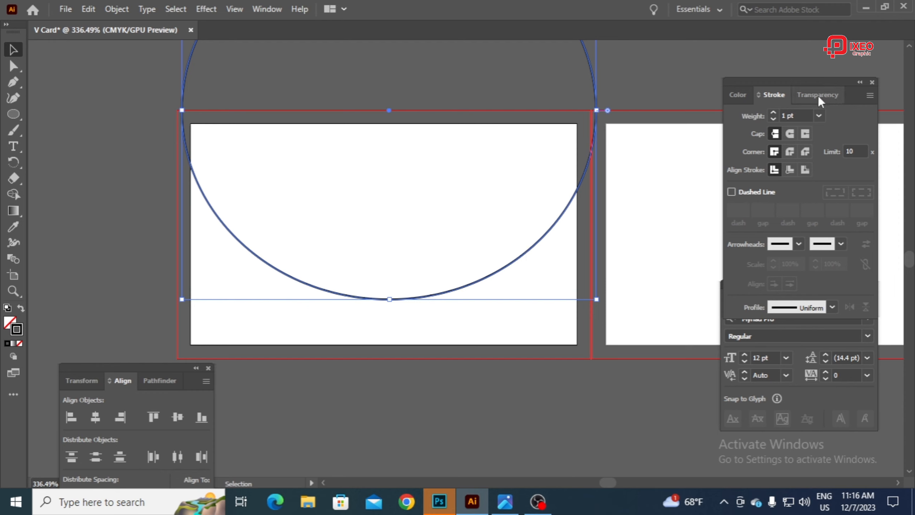
Step: Change the circle's stroke colour to magenta with M at 100% and K at 0%, and deselect it
click(747, 100)
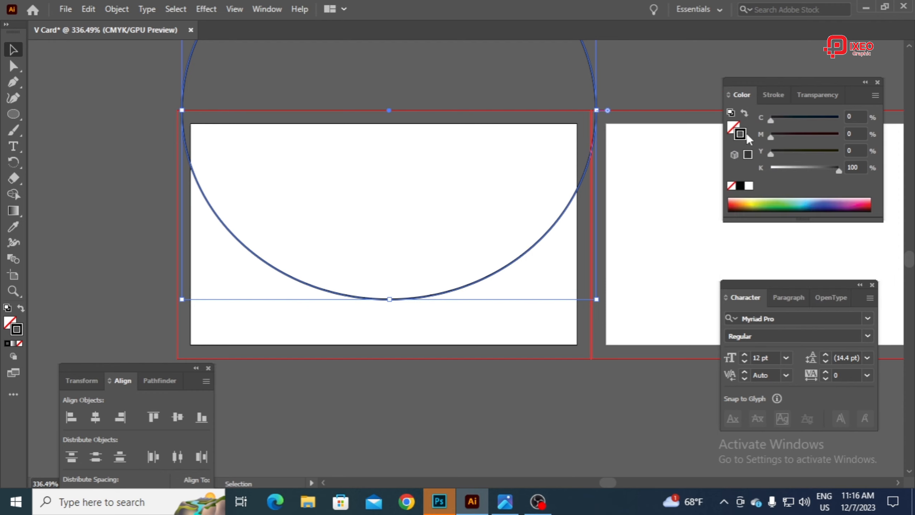
drag(797, 172, 769, 168)
drag(816, 131, 841, 137)
click(619, 69)
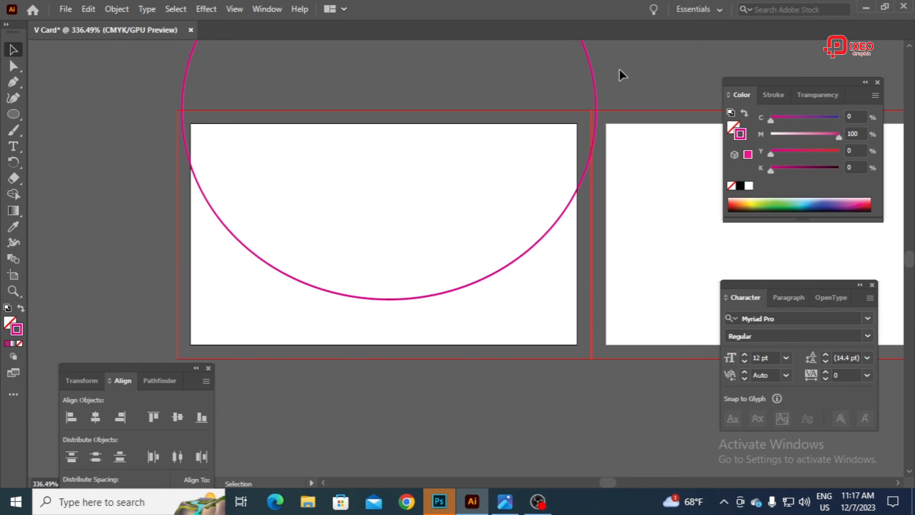
Step: Duplicate the circle a short distance straight down and repeat the copy until four evenly spaced circles overlap, the lowest touching the artboard's lower edge
drag(597, 91, 596, 88)
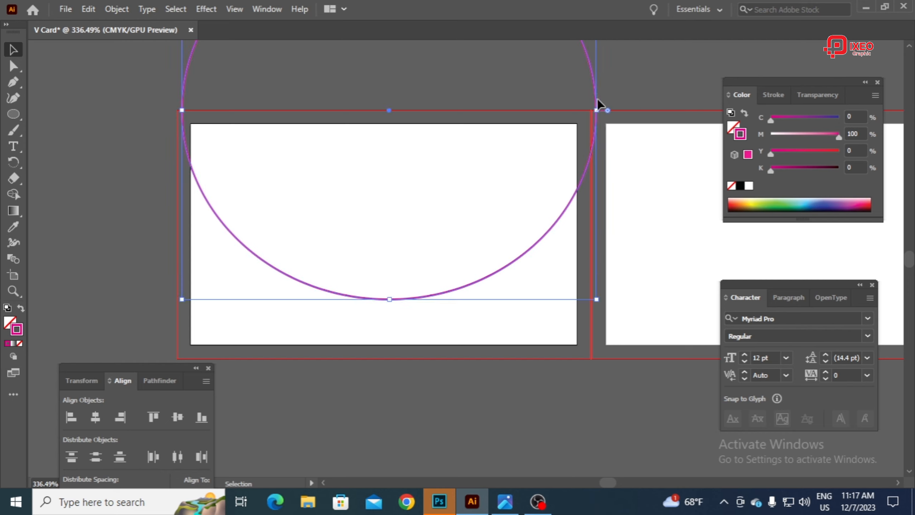
click(598, 93)
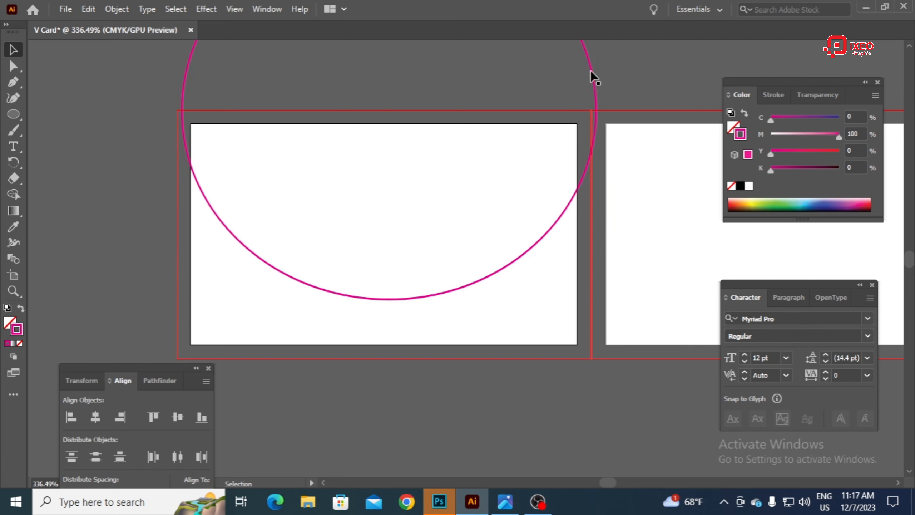
drag(591, 73, 590, 86)
key(ctrl+c)
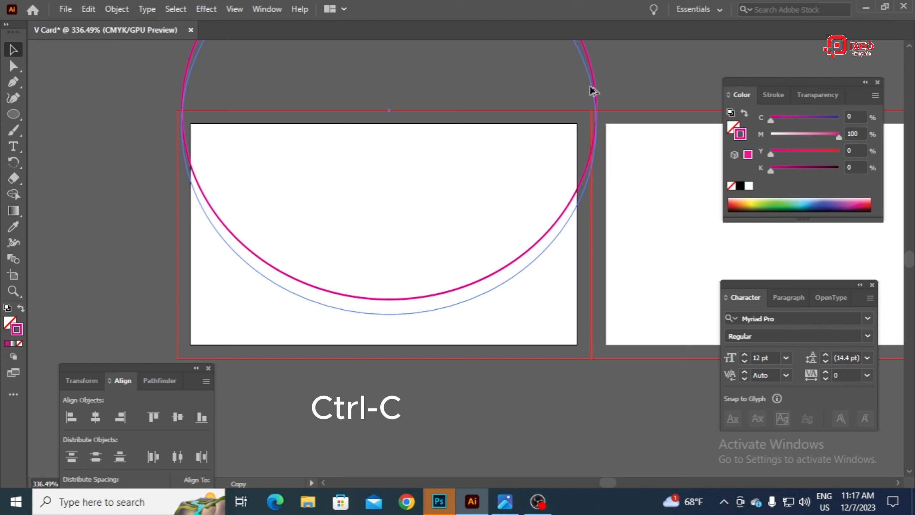
drag(593, 91, 592, 90)
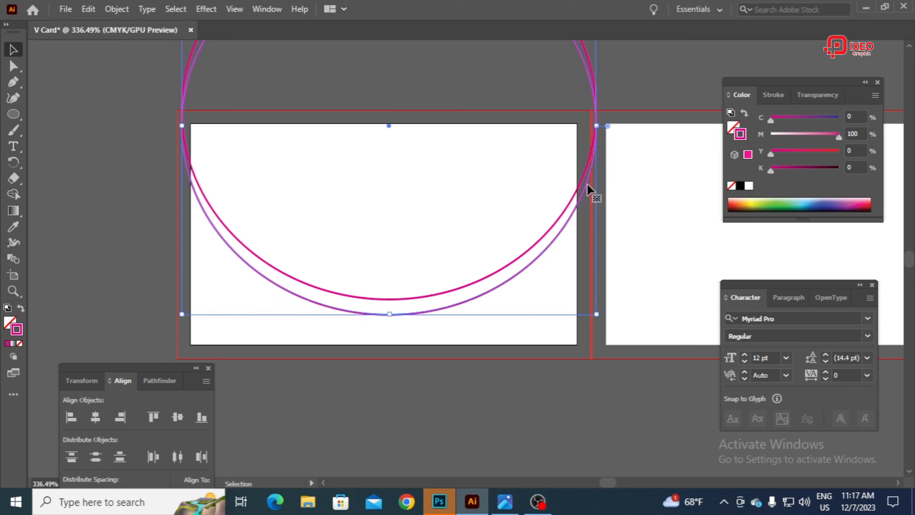
key(ctrl+d)
key(ctrl+d)
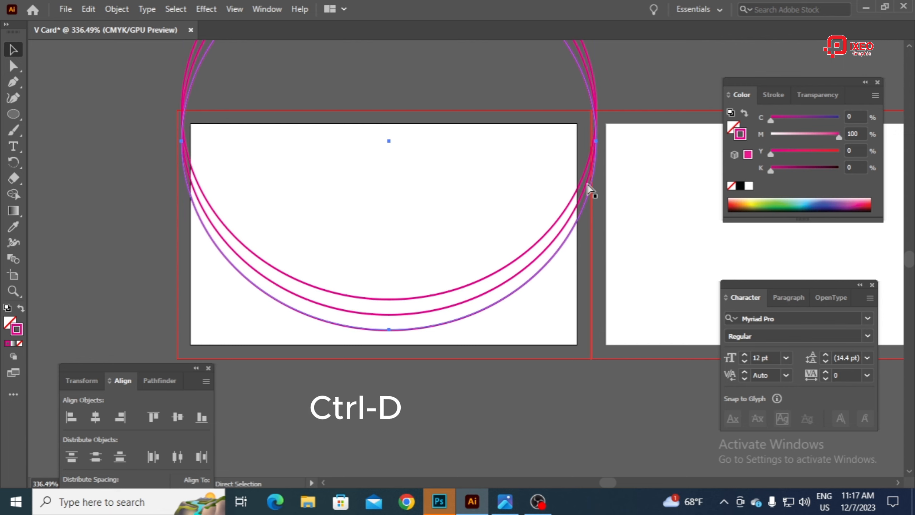
key(ctrl+d)
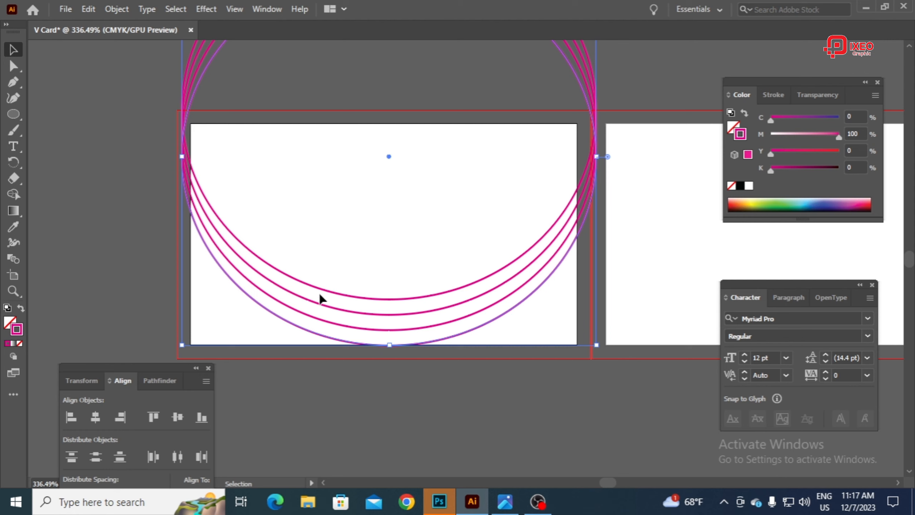
click(157, 65)
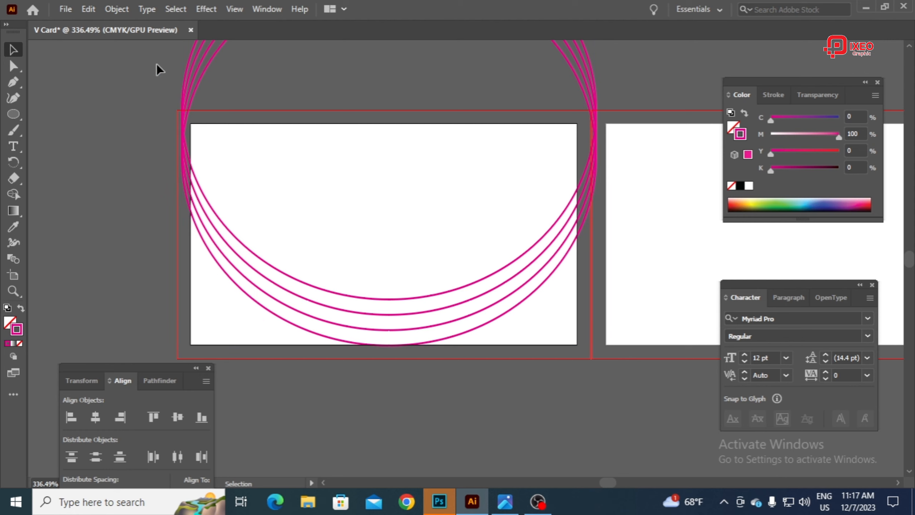
Step: Remove the uppermost circle's stroke and fill it with blue, setting C to 100% and M to 80%
click(238, 242)
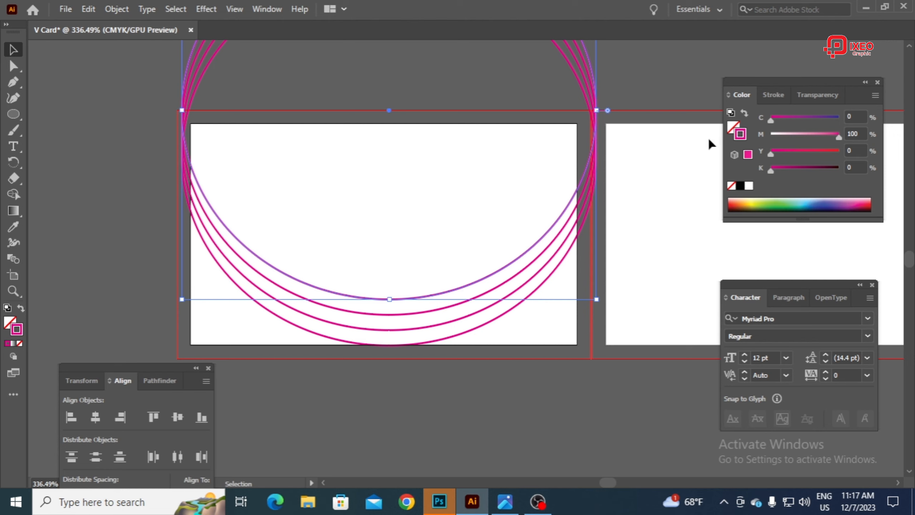
click(733, 189)
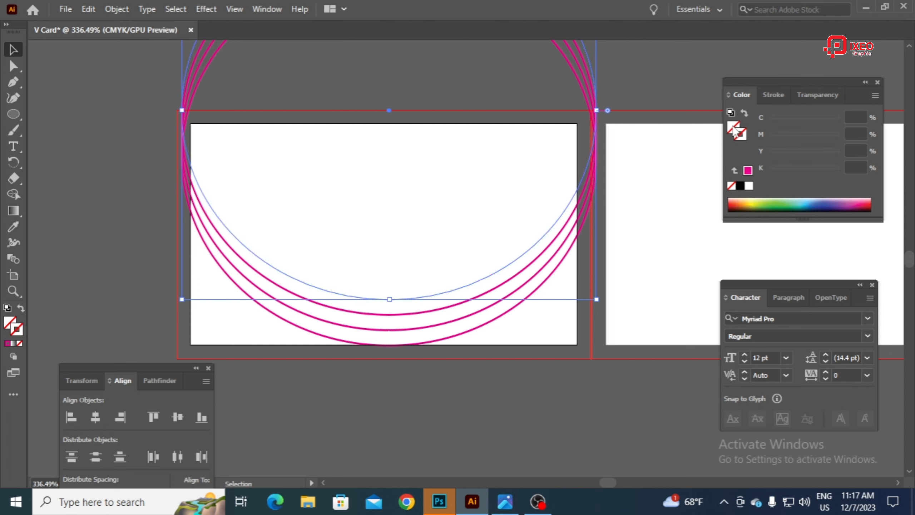
click(734, 130)
click(811, 205)
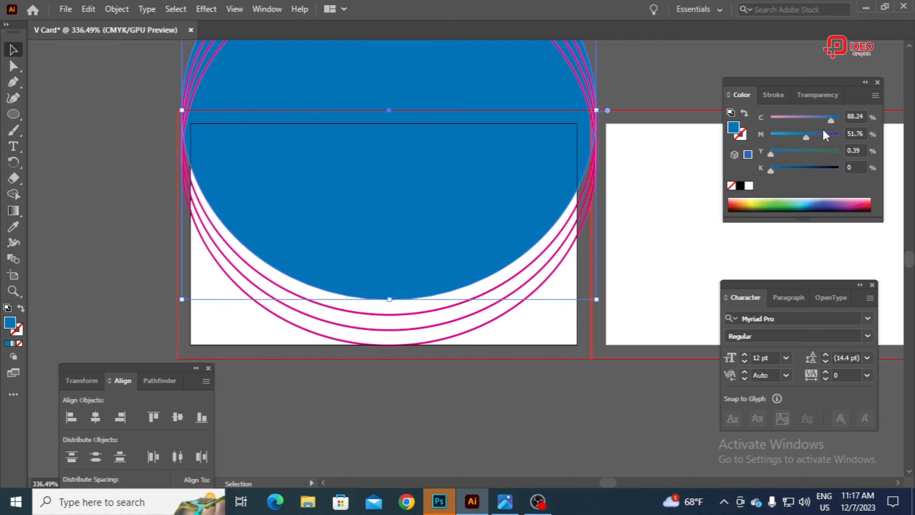
drag(833, 122, 858, 114)
click(864, 134)
text(80)
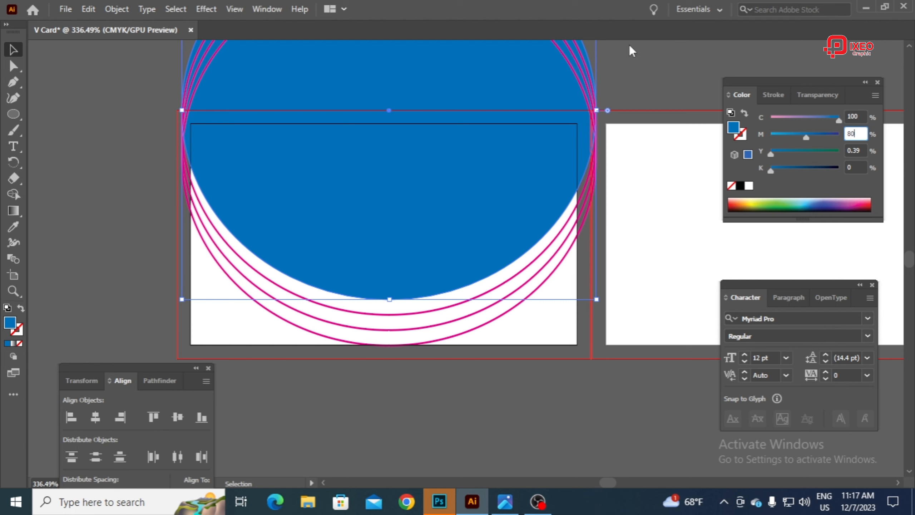
click(639, 67)
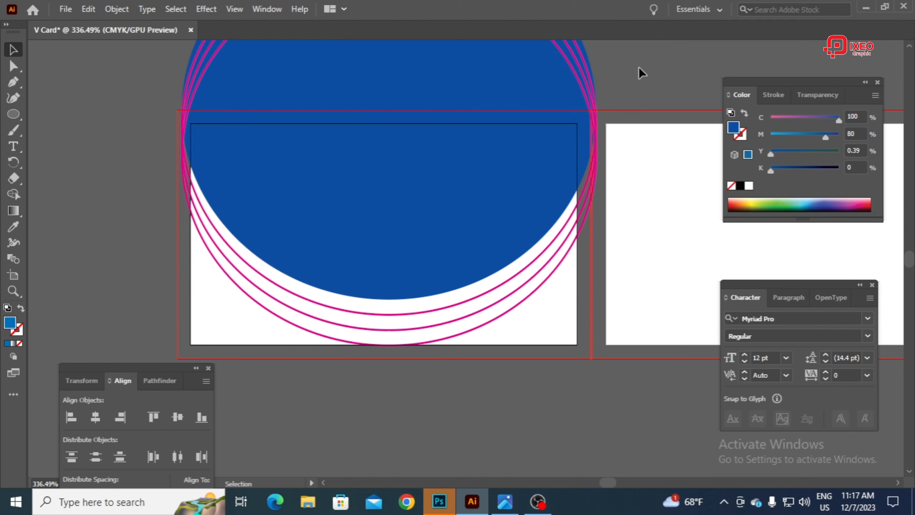
Step: Copy the first circle's blue fill to the second circle with the Eyedropper and set its magenta to 50%
click(439, 317)
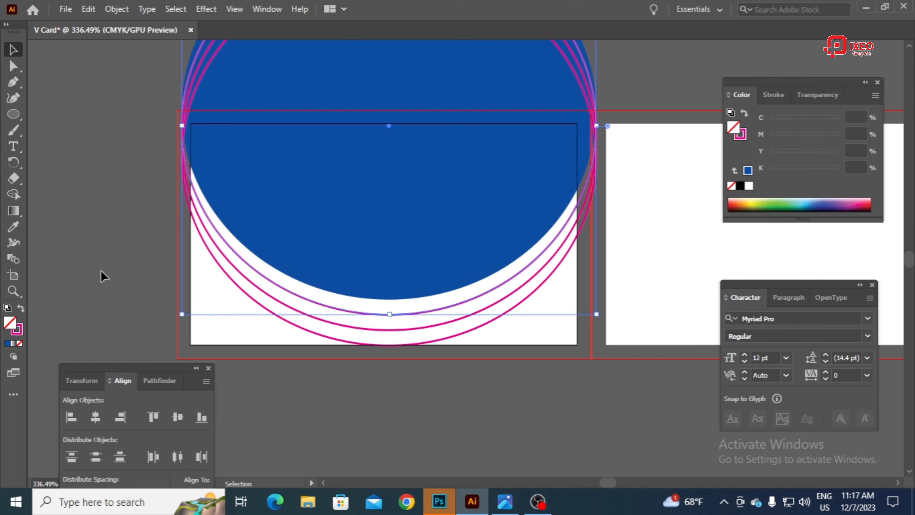
click(9, 230)
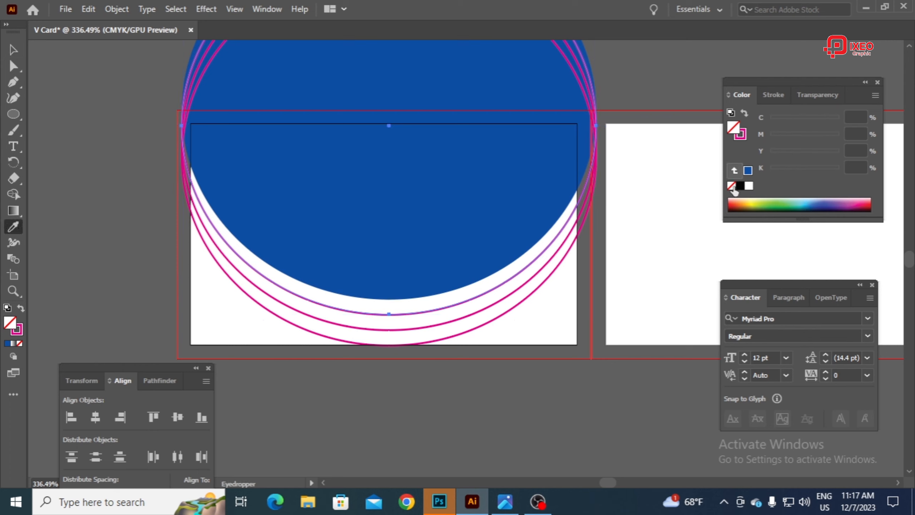
click(436, 223)
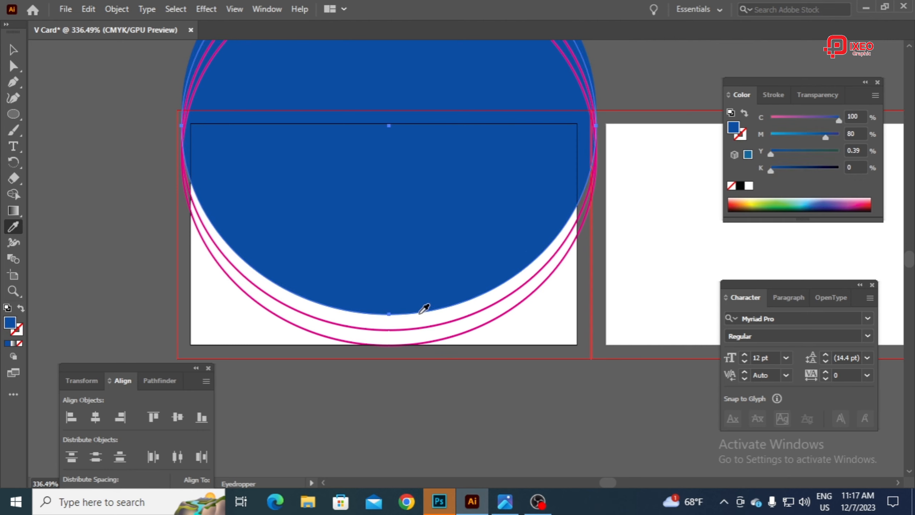
click(848, 134)
drag(841, 135, 785, 147)
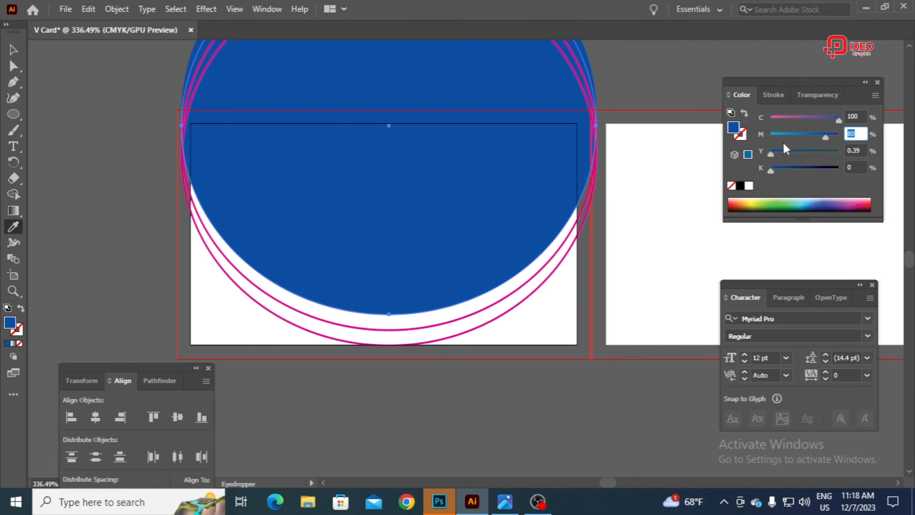
text(50)
key(Return)
key(ctrl+z)
Step: Send the third circle to the back and set the lowest circle's magenta to 40%
right_click(298, 301)
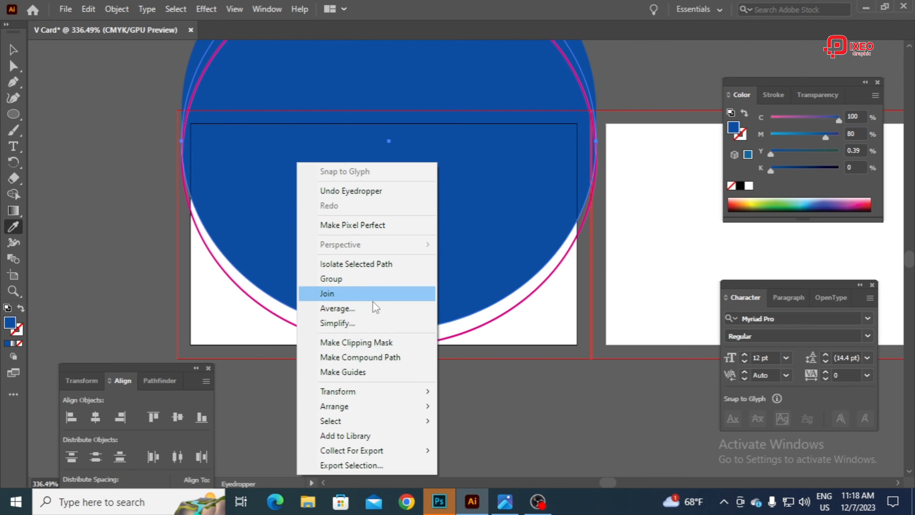
mouse_move(369, 406)
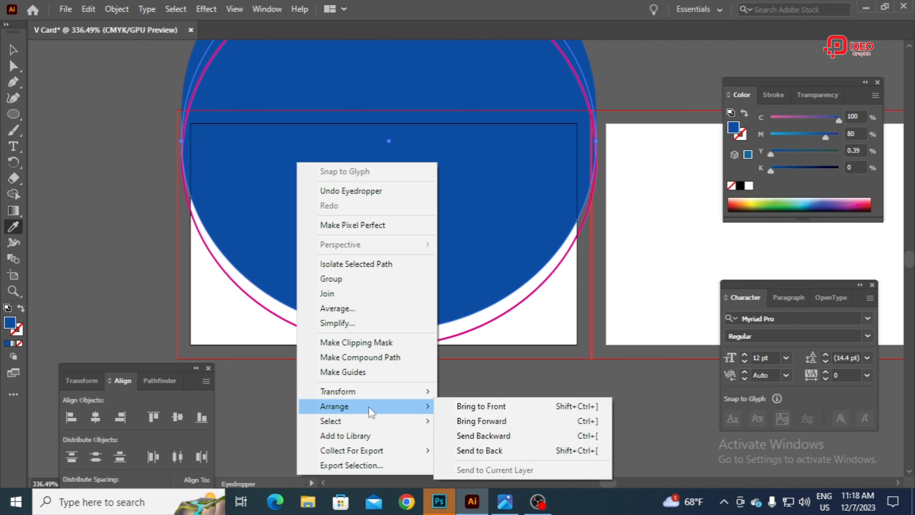
click(494, 451)
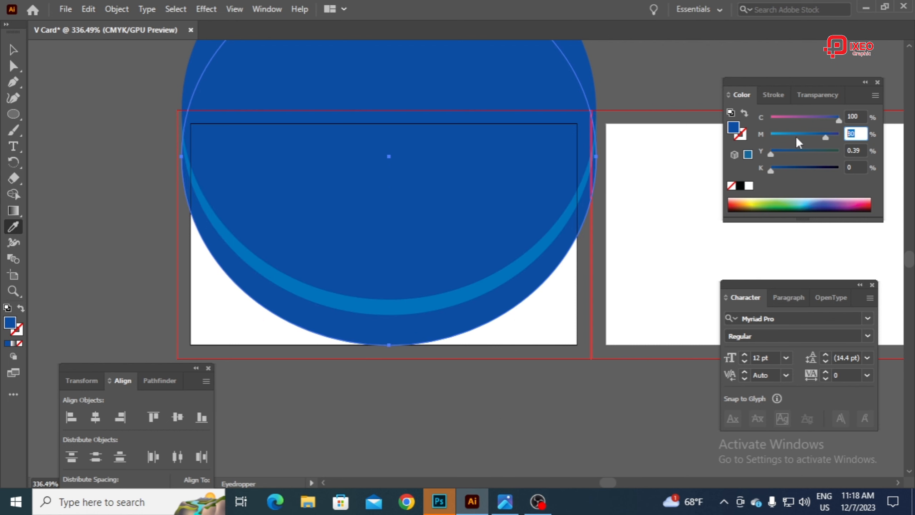
text(40)
key(Return)
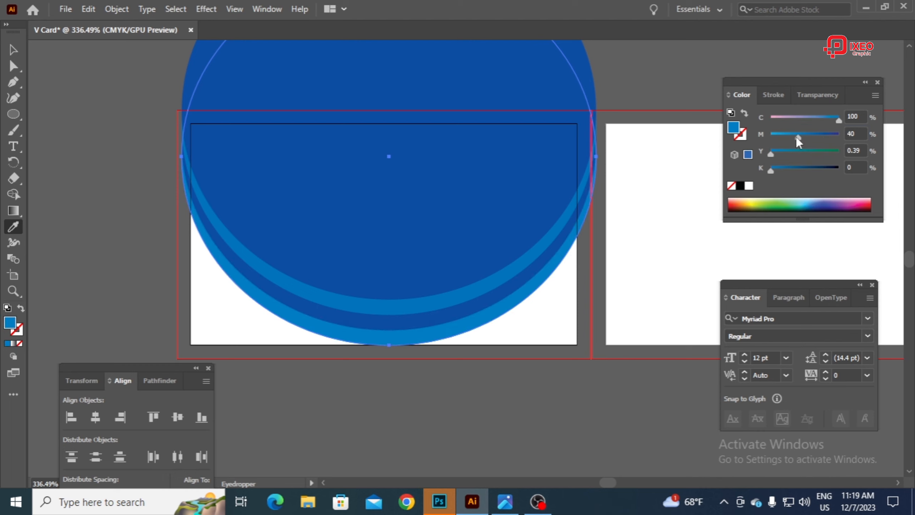
Step: Set the third circle's magenta to 40% and deselect it
click(15, 49)
click(569, 331)
click(855, 133)
text(40)
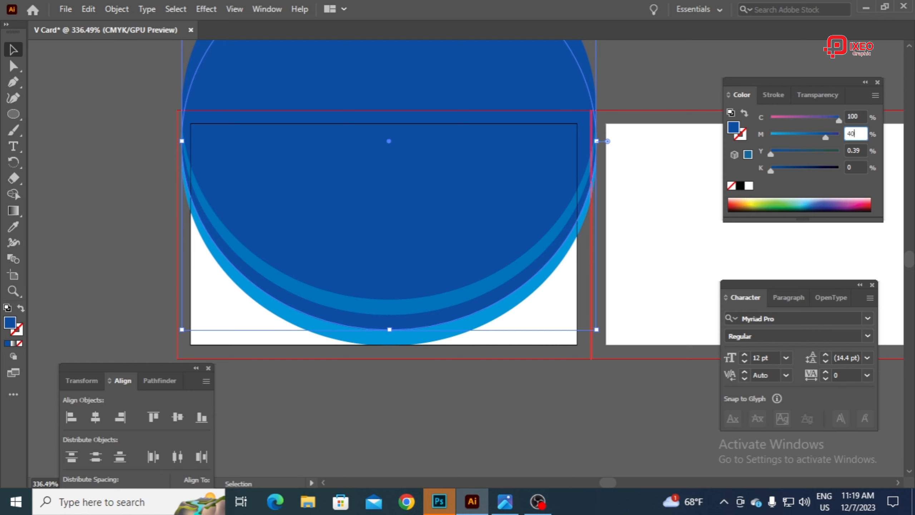
key(Return)
click(629, 292)
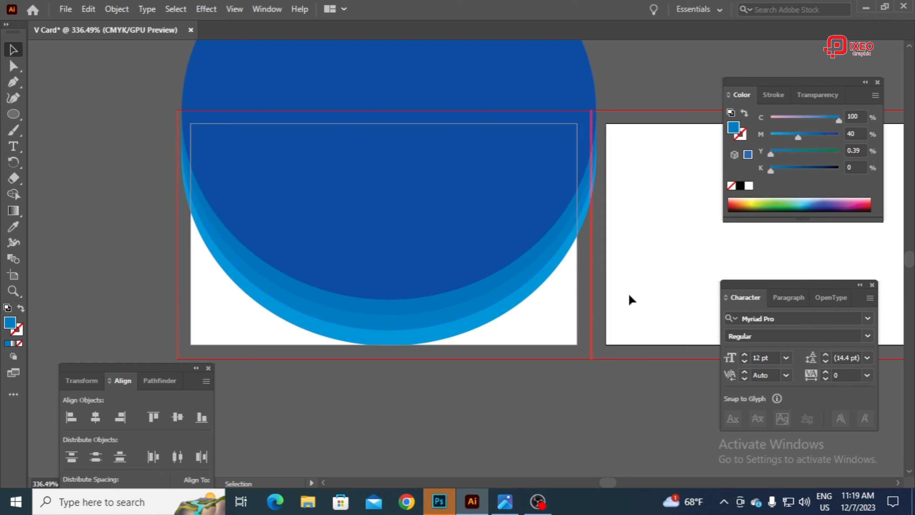
Step: Draw a blue rectangle over the lower part of the circles, extending past the first artboard's side and lower edges
scroll(462, 266, up, 3)
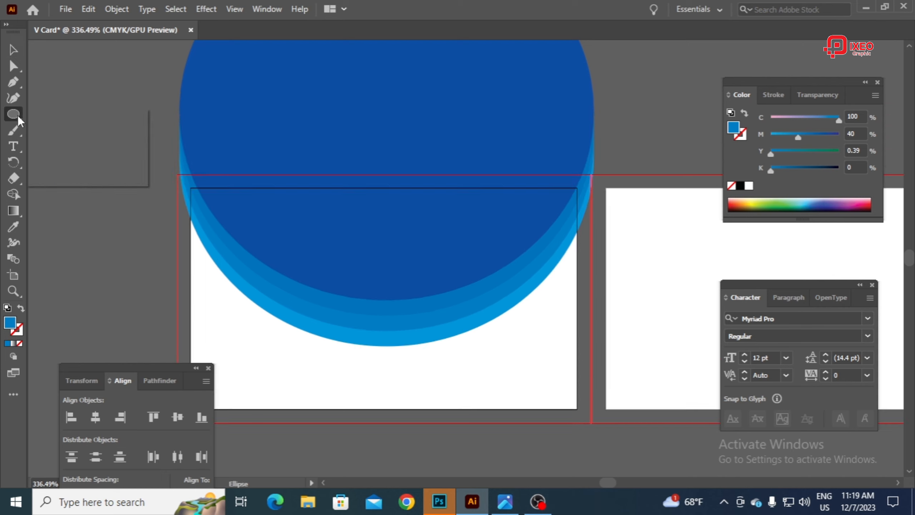
drag(14, 115, 45, 116)
key(Tab)
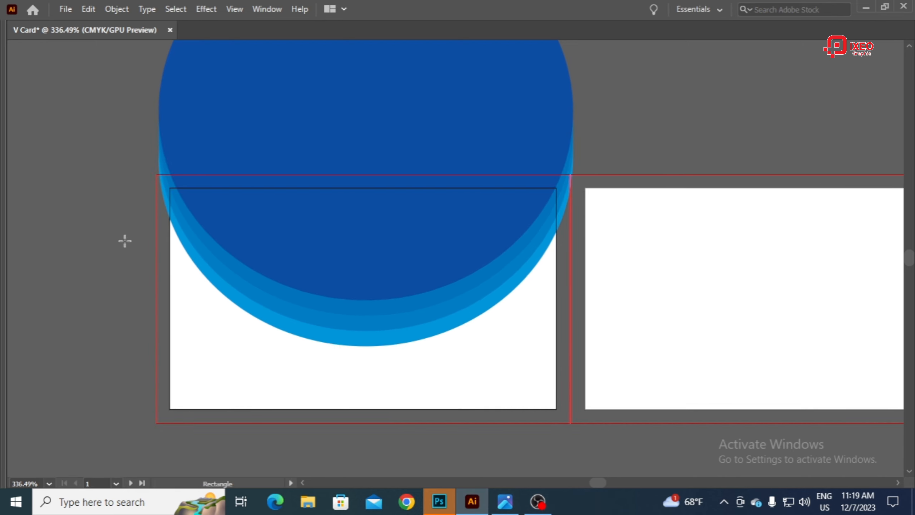
drag(125, 241, 576, 449)
key(Tab)
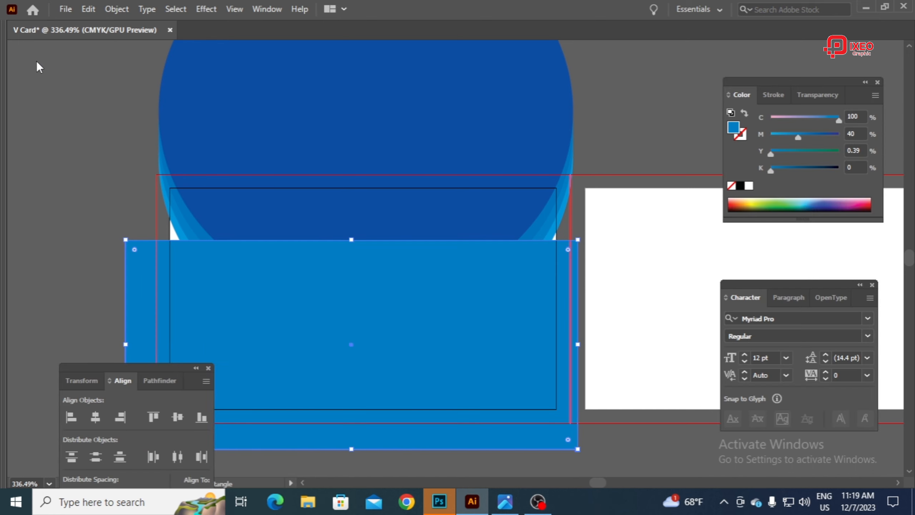
click(14, 50)
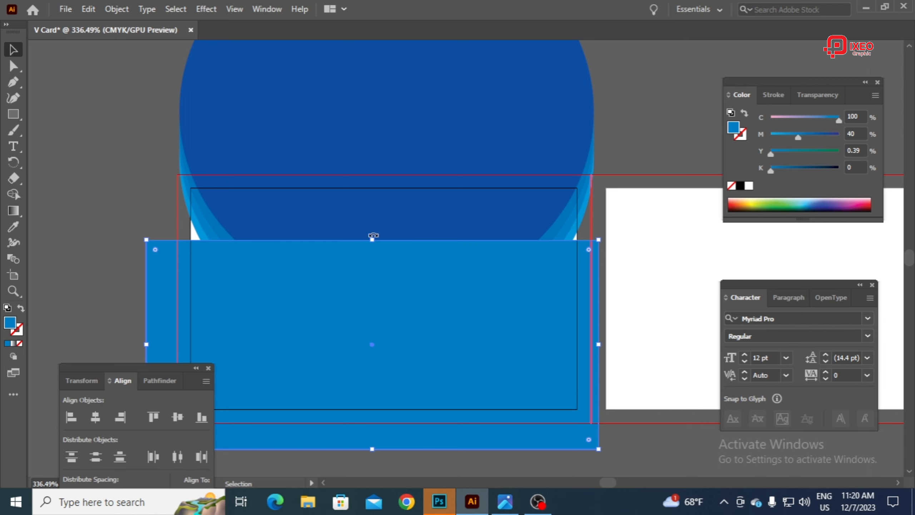
Step: Move the four blue circles together slightly down over the first artboard and deselect them
click(371, 209)
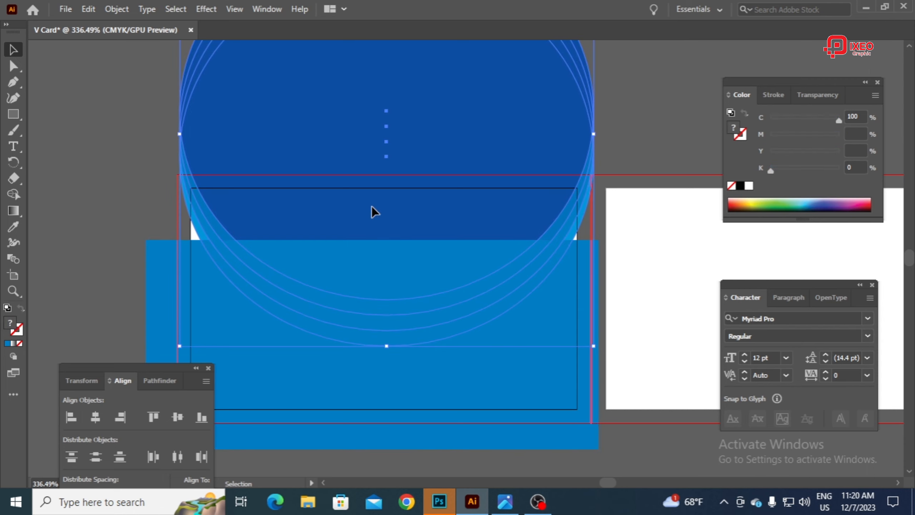
drag(372, 206, 367, 239)
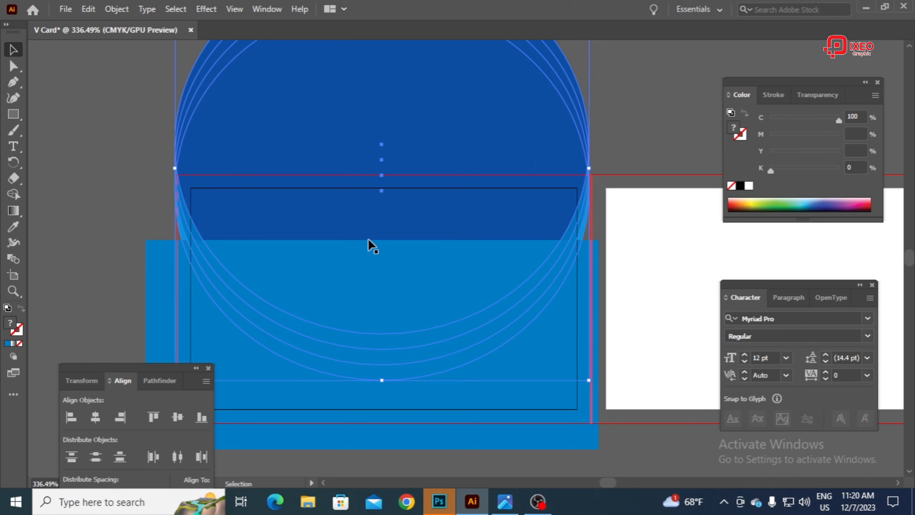
click(650, 89)
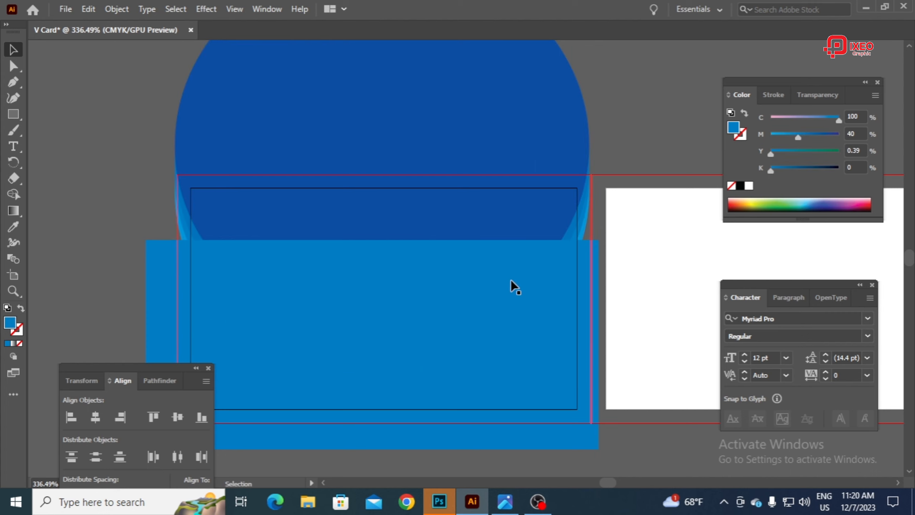
Step: Set the blue rectangle's fill to 99% magenta and 2% black in CMYK and deselect it
click(547, 271)
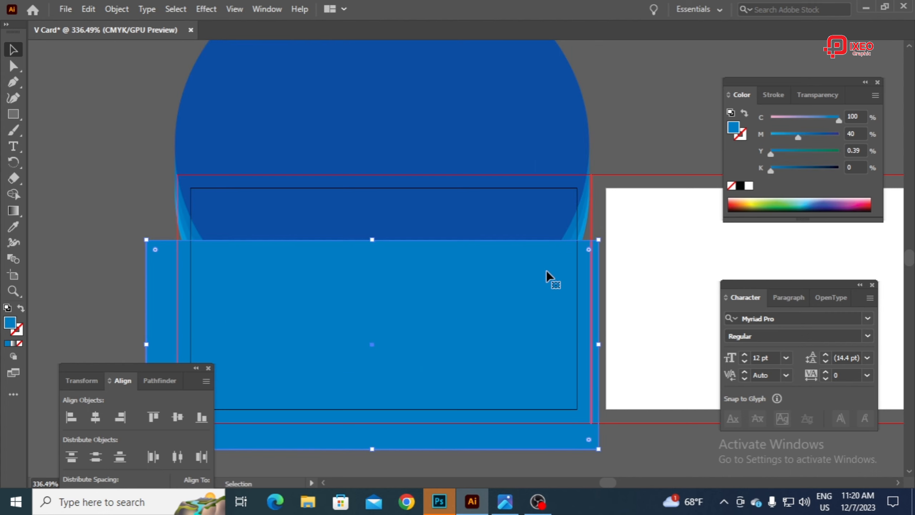
click(837, 134)
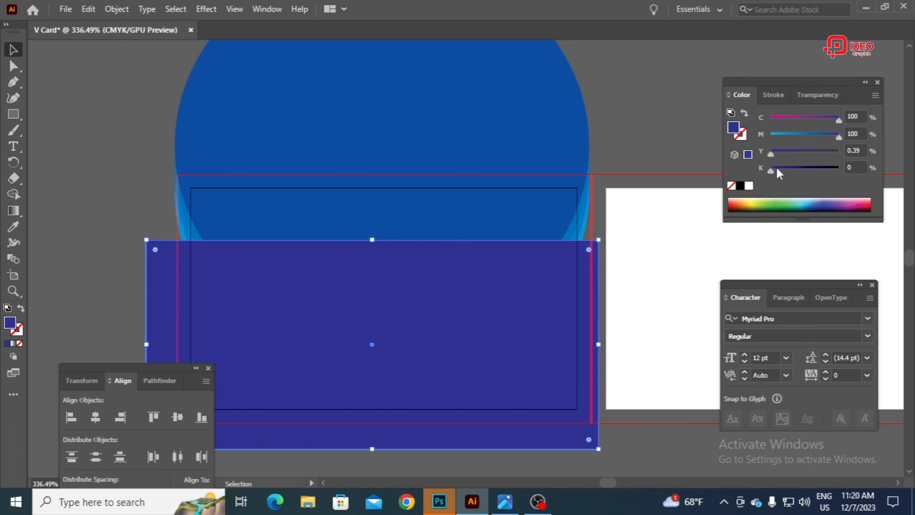
drag(774, 171, 783, 169)
drag(834, 137, 821, 135)
drag(787, 171, 765, 172)
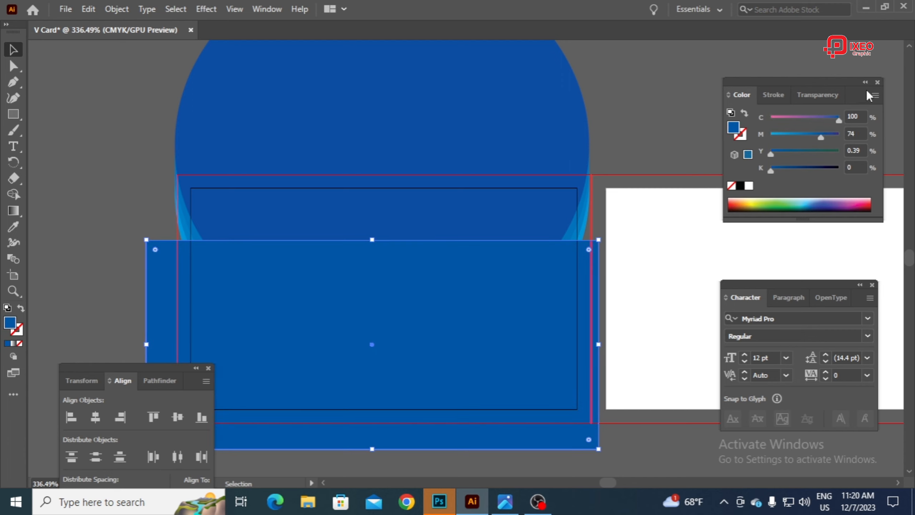
click(872, 94)
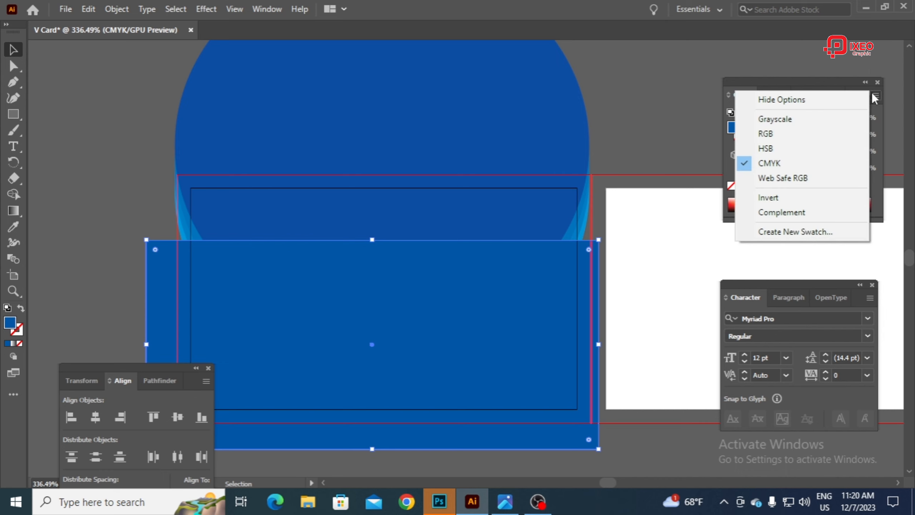
click(779, 162)
drag(821, 135, 838, 135)
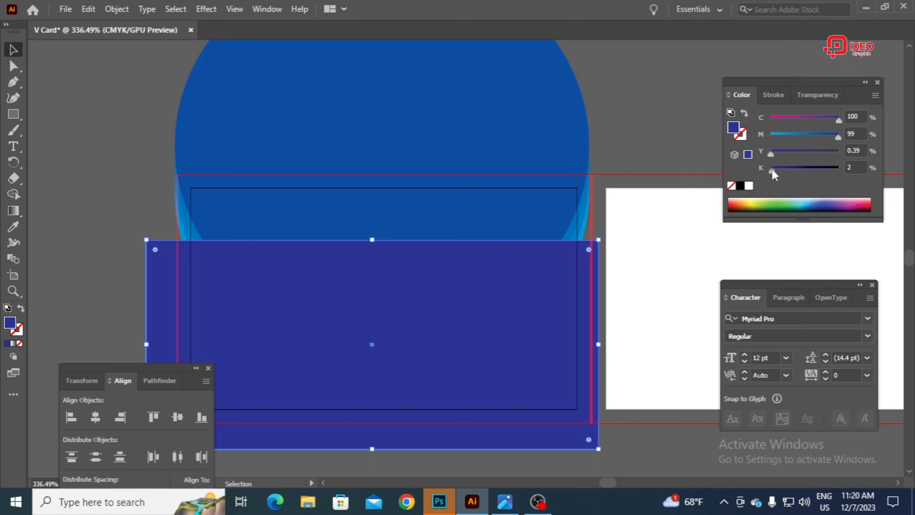
click(652, 116)
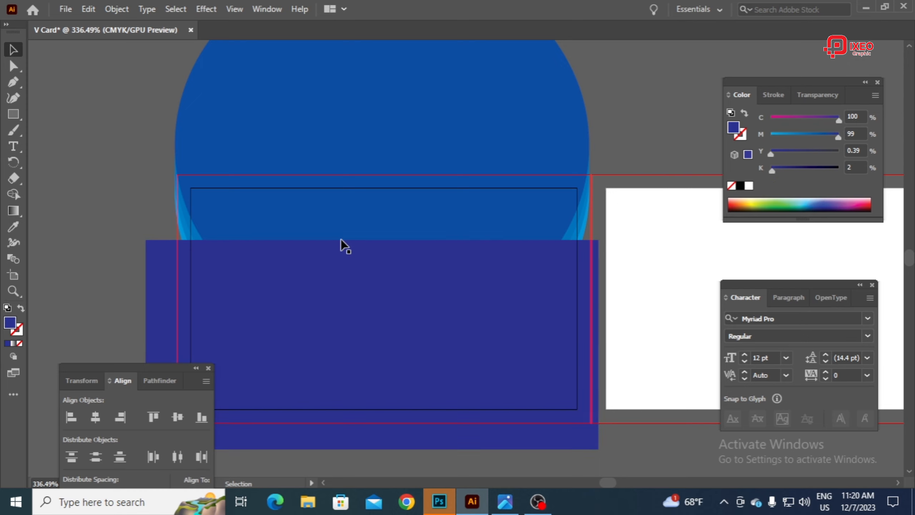
Step: Fill the frontmost circle over the first artboard with white and deselect it
scroll(447, 339, down, 2)
scroll(447, 339, up, 3)
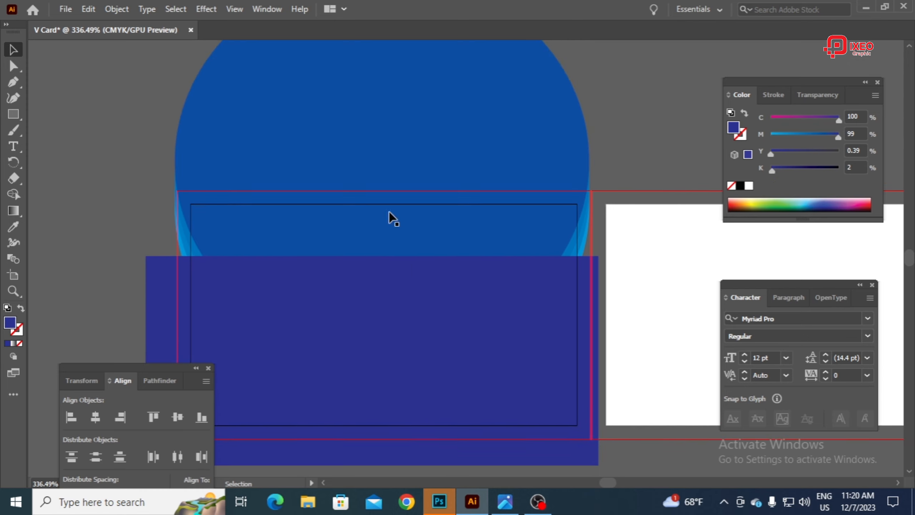
click(244, 94)
right_click(243, 95)
click(281, 207)
click(91, 107)
click(339, 149)
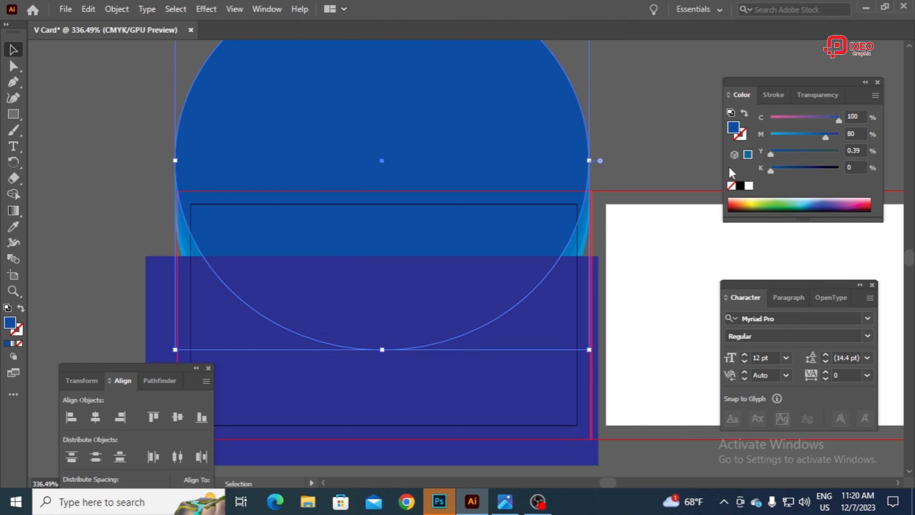
click(748, 185)
click(635, 115)
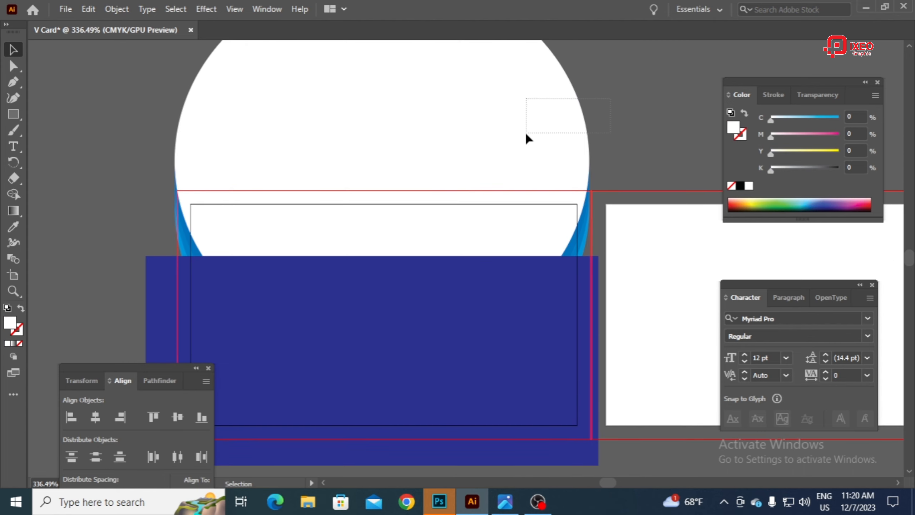
Step: Send the dark blue rectangle to the back, behind all the circles, and deselect it
drag(526, 134, 548, 201)
click(626, 158)
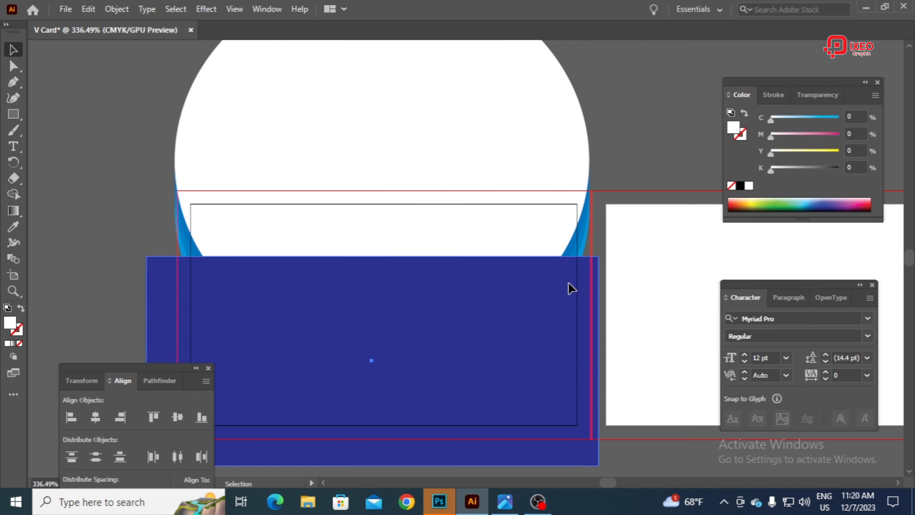
click(568, 285)
right_click(563, 138)
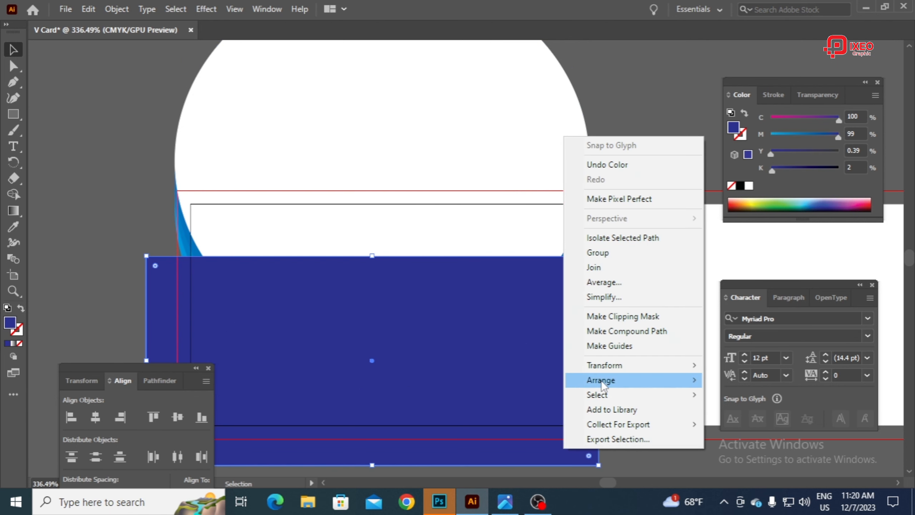
mouse_move(602, 381)
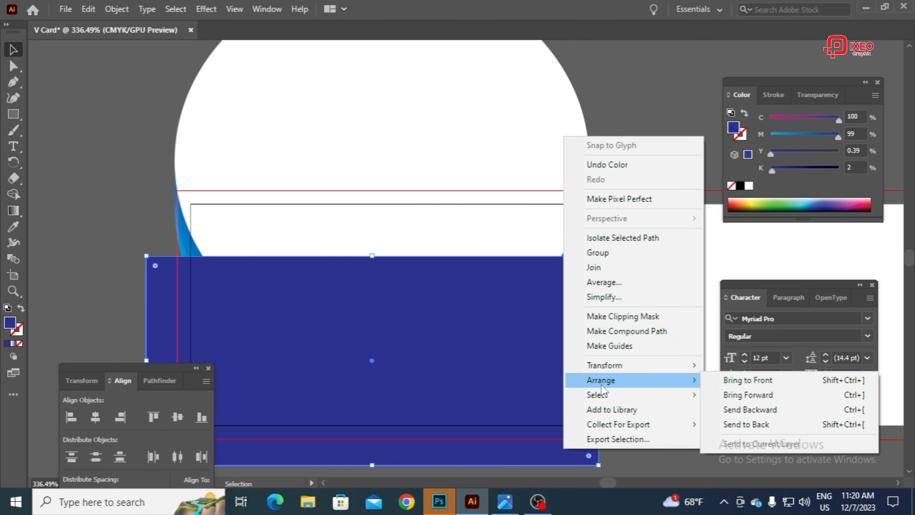
click(747, 425)
click(630, 121)
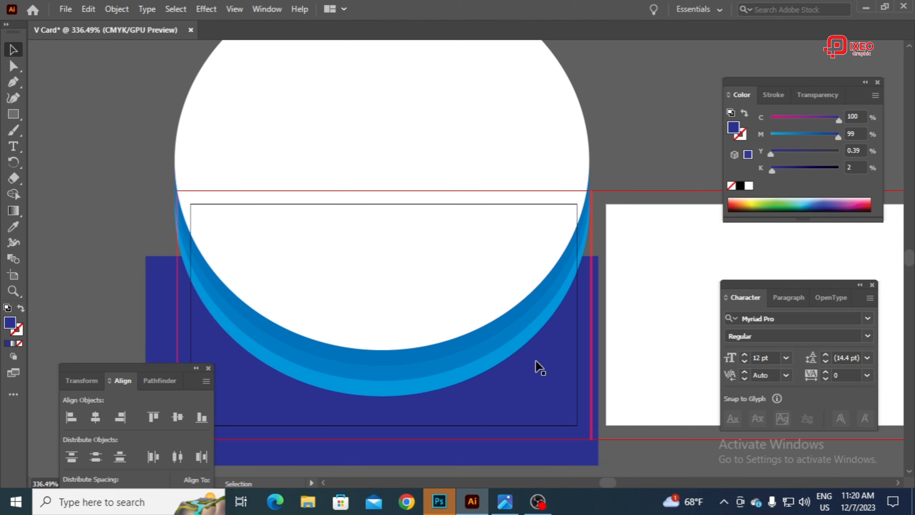
Step: Move the grouped logo and website text onto the first artboard, centring the logo in the white area and the website below the curves
scroll(542, 325, down, 2)
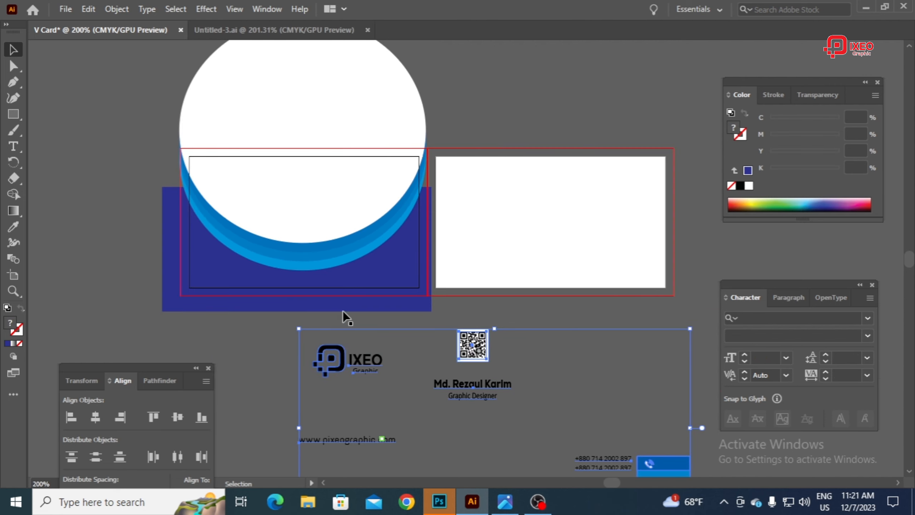
click(343, 310)
click(346, 355)
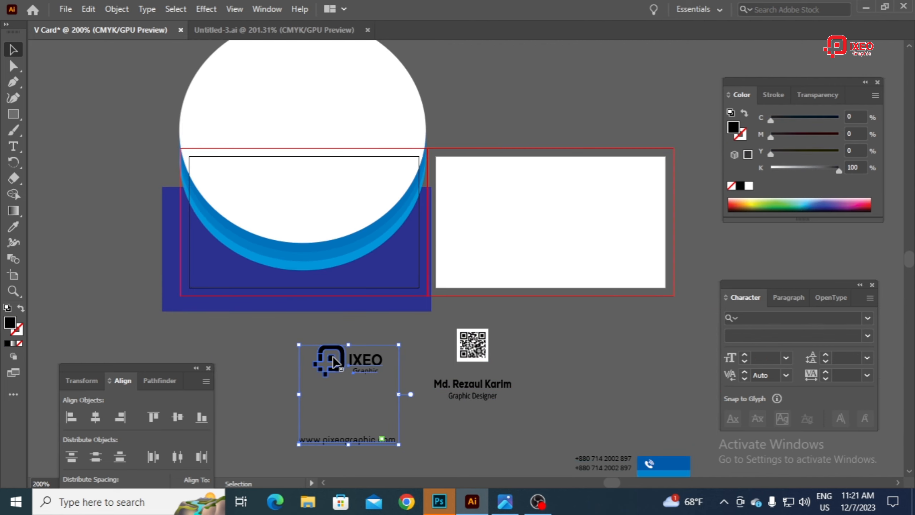
drag(349, 366, 308, 210)
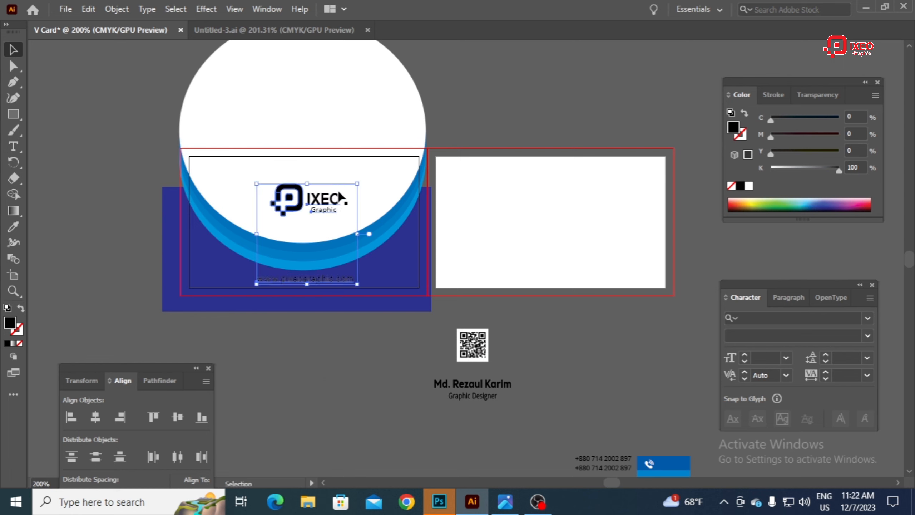
key(Left)
key(Left)
key(Up)
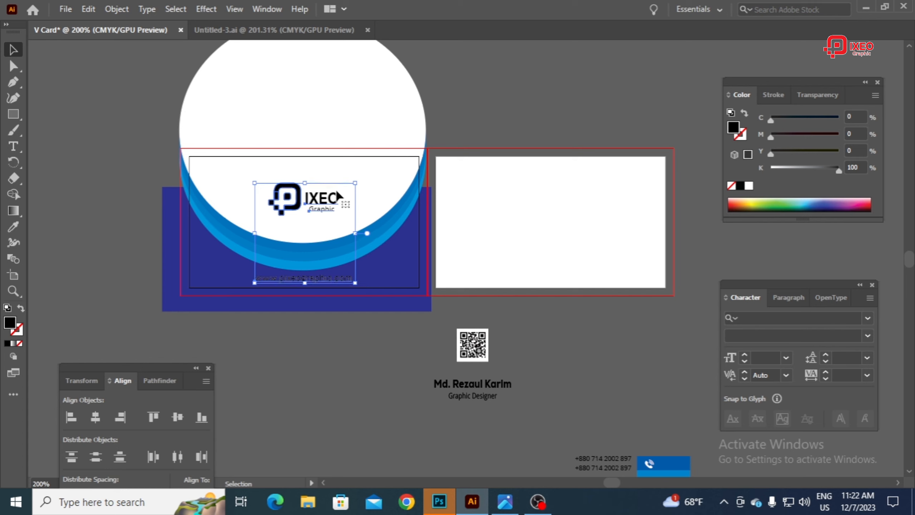
Step: Ungroup the logo from the website text and fill the logo with 100% cyan and 100% magenta
right_click(287, 186)
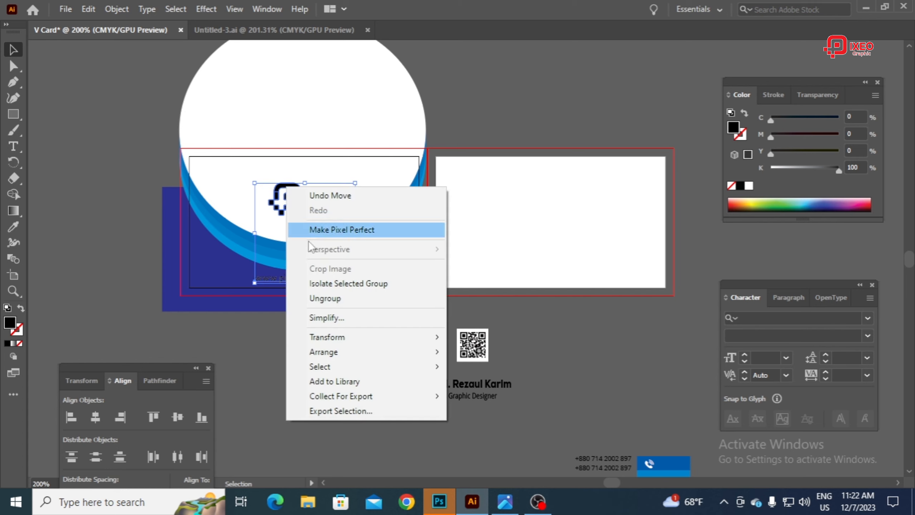
click(324, 298)
key(ctrl+plus)
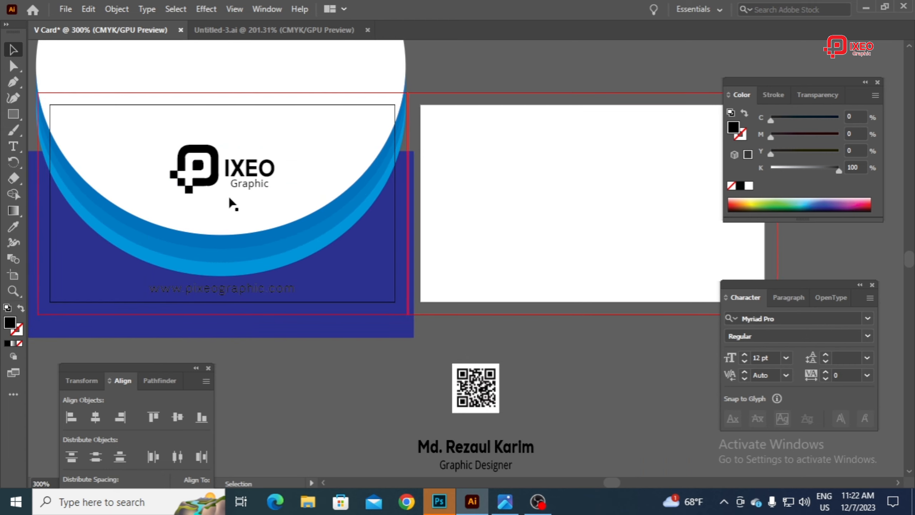
click(211, 153)
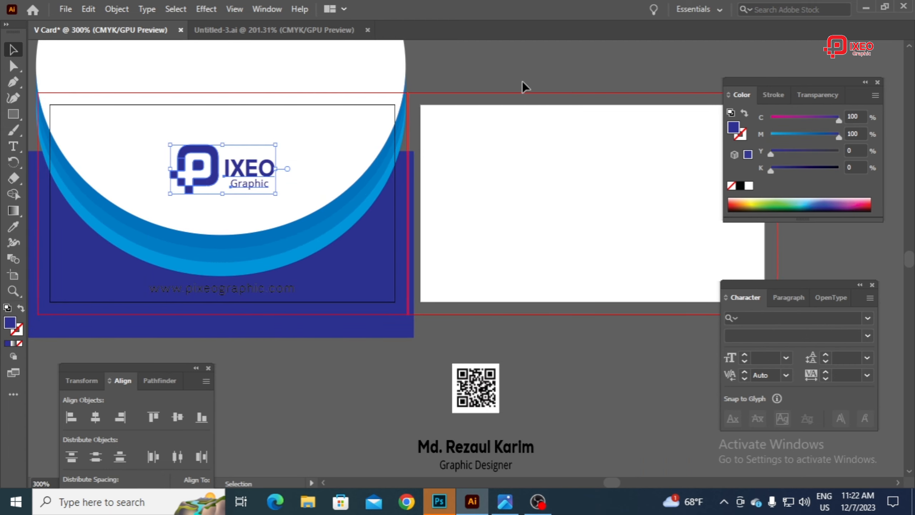
click(523, 82)
Step: Fill the website text below the curves with white and deselect it
click(268, 296)
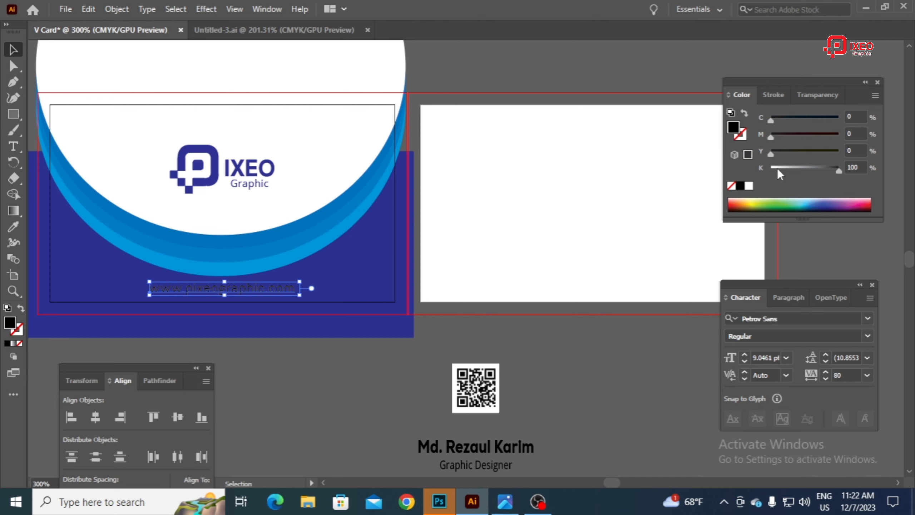
click(748, 185)
click(519, 71)
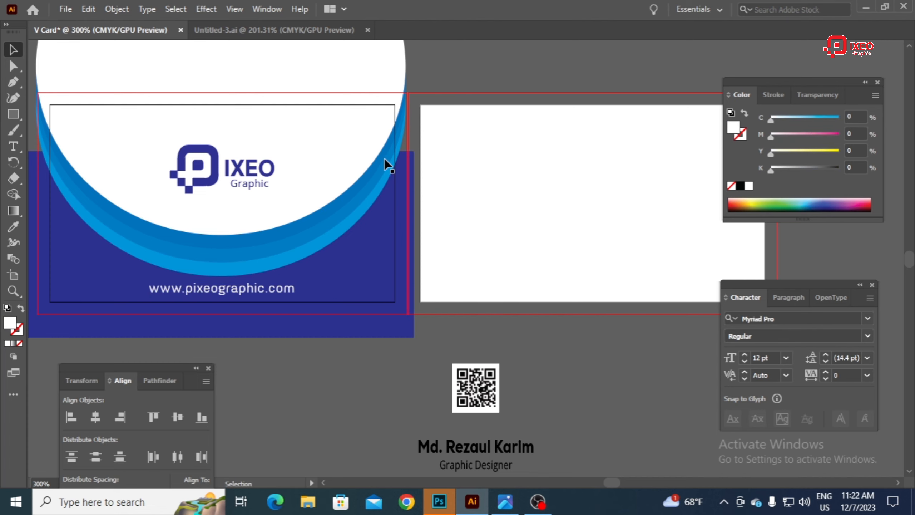
Step: Select the four stacked circles, try to group them and lock them in place
drag(339, 177, 436, 193)
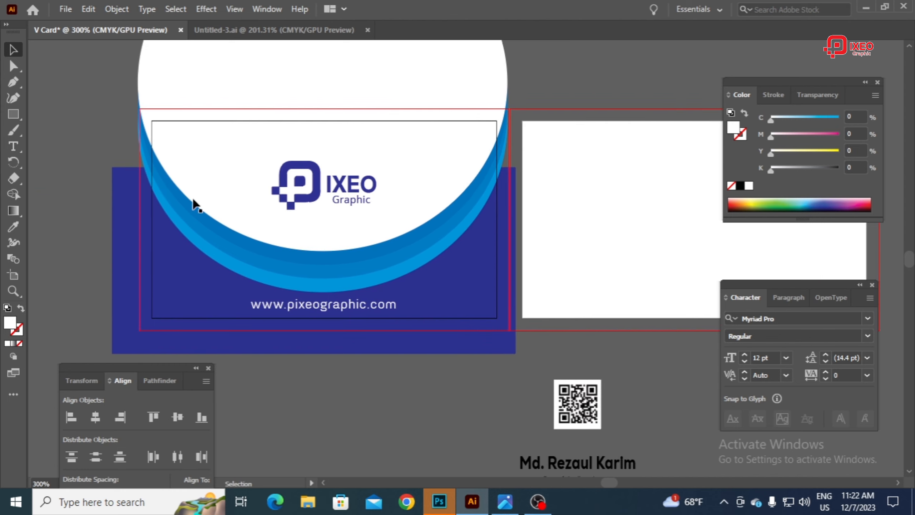
scroll(202, 197, up, 2)
click(165, 152)
click(120, 165)
click(157, 123)
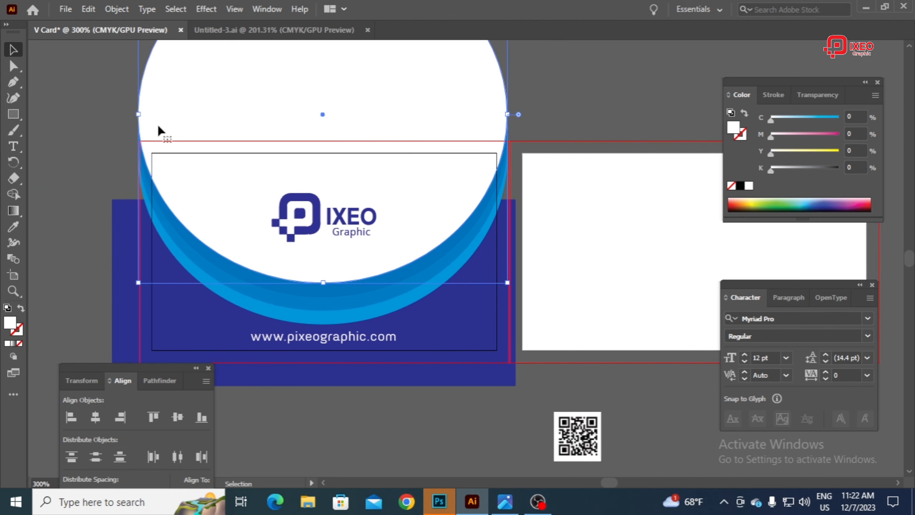
drag(143, 89, 236, 128)
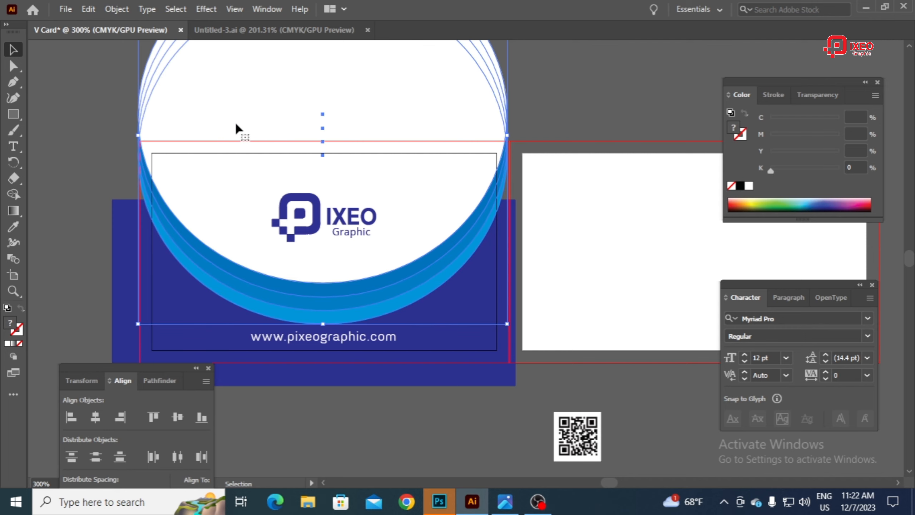
drag(110, 72, 276, 97)
right_click(276, 97)
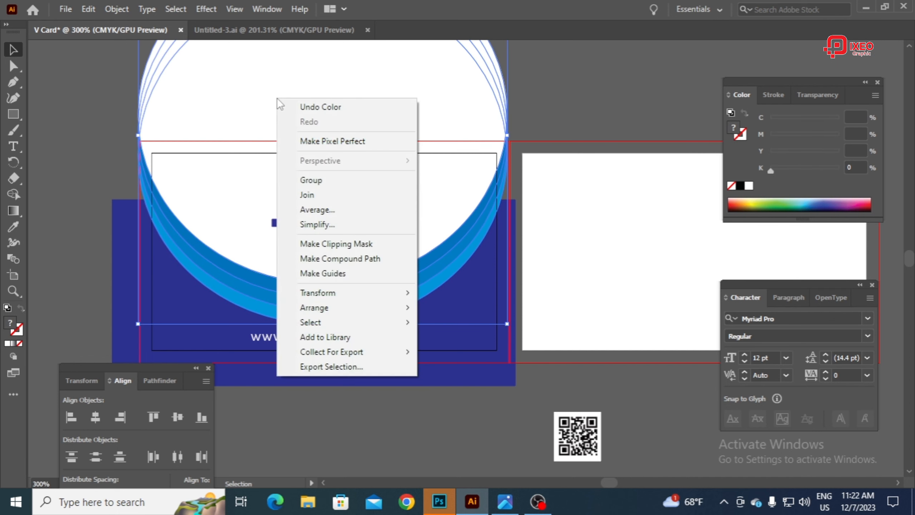
click(335, 182)
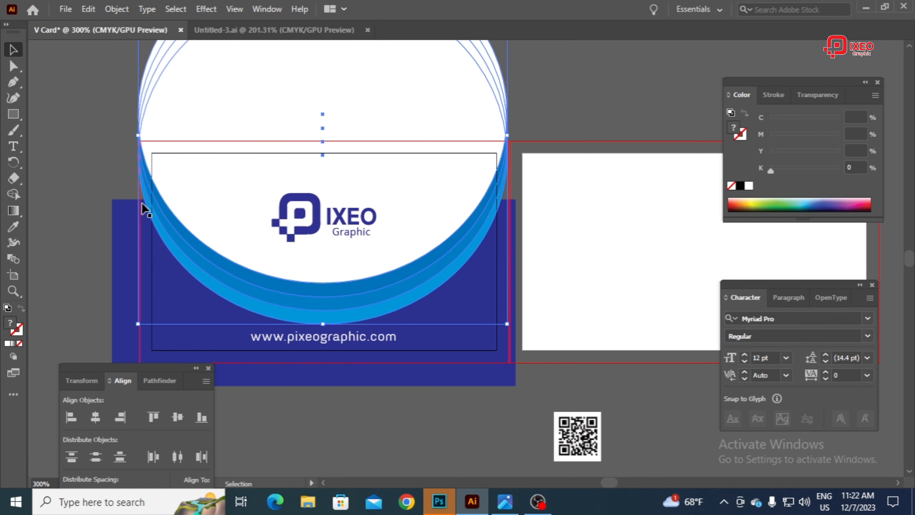
click(194, 109)
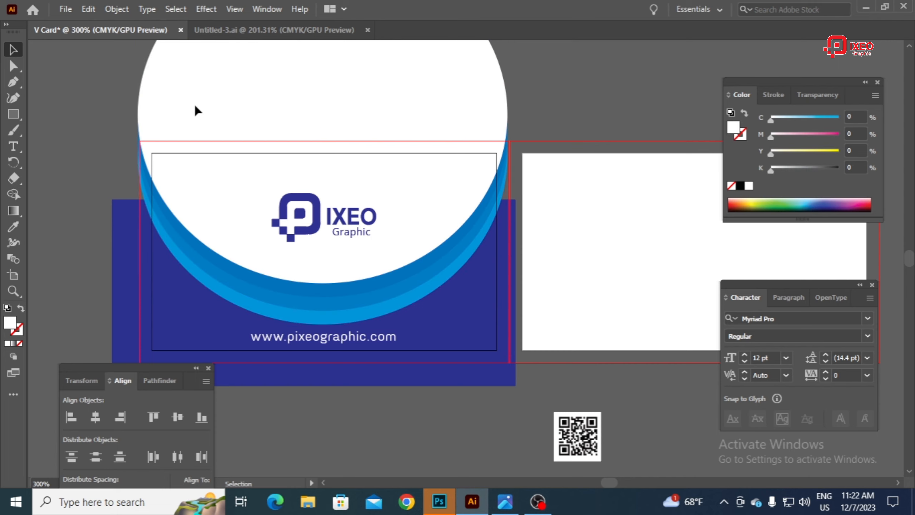
Step: Select the black margin rectangle on the first artboard and try to hide it
click(181, 168)
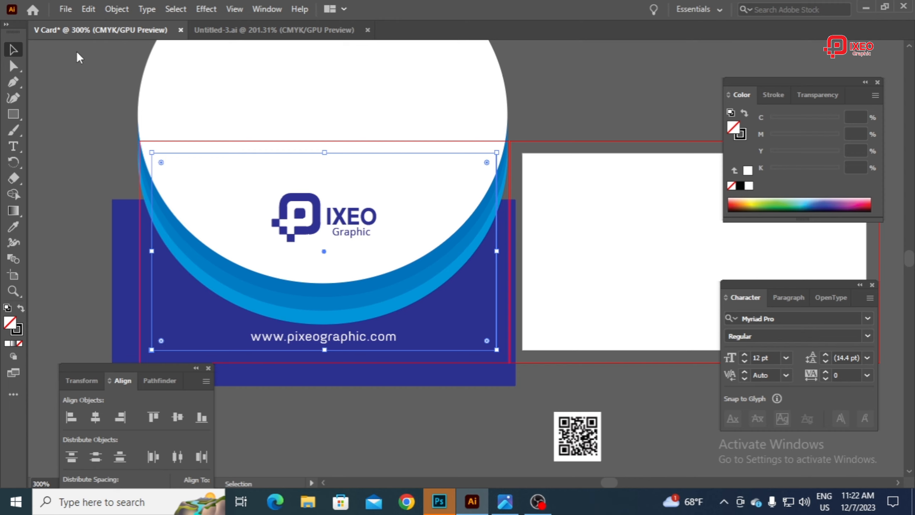
key(ctrl+3)
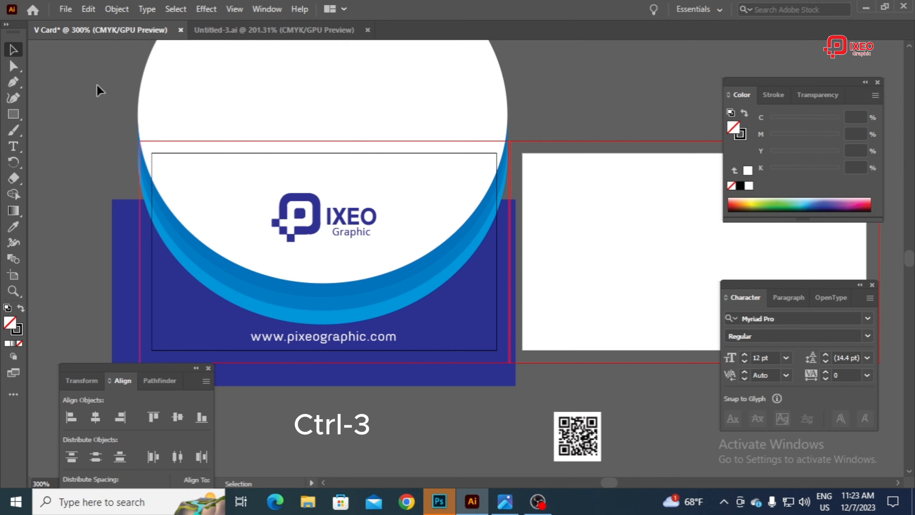
drag(132, 77, 204, 113)
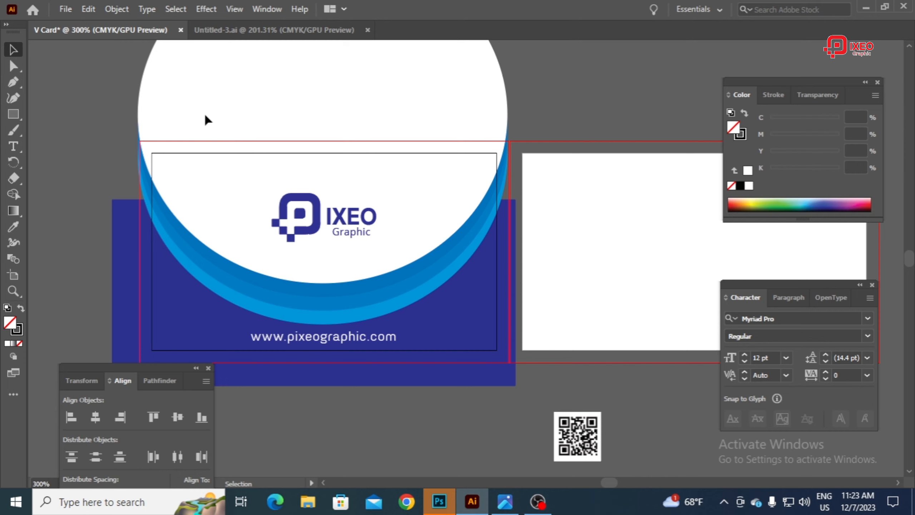
Step: Unlock all locked objects in the document
click(115, 10)
click(40, 150)
click(116, 10)
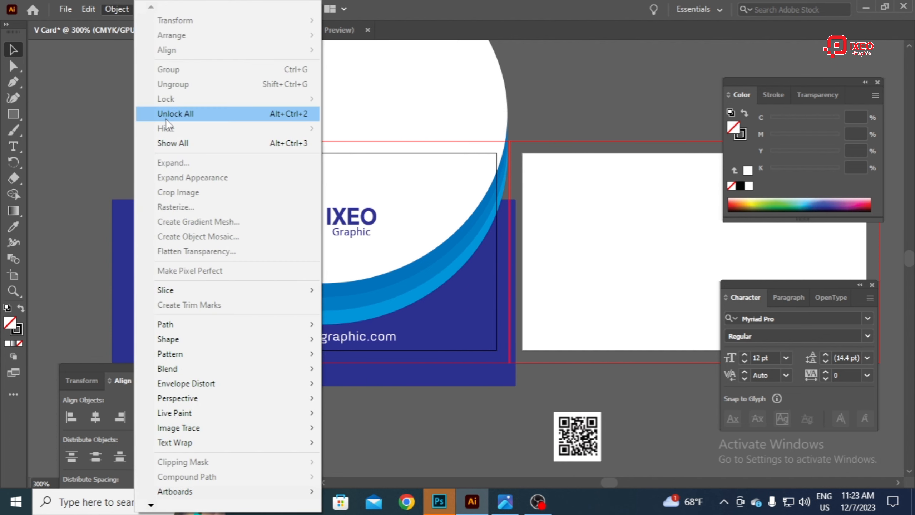
click(165, 115)
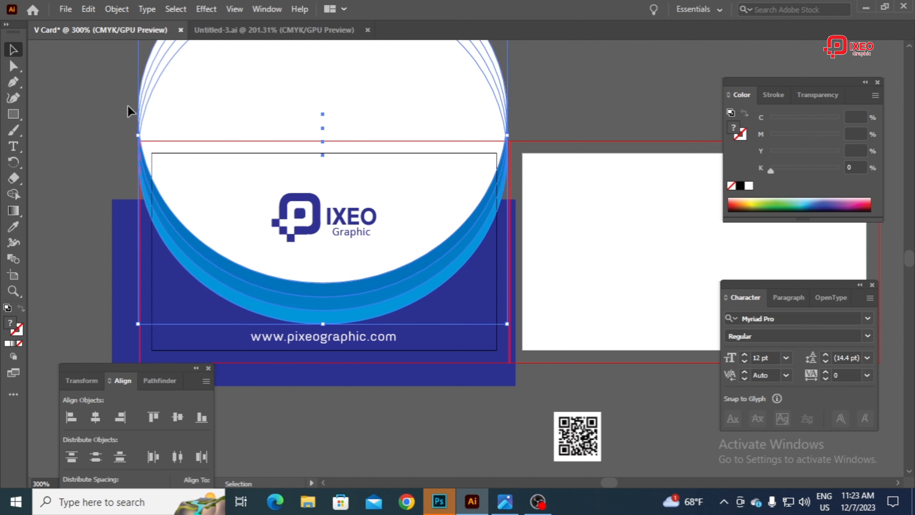
Step: Select all the artwork on the front side of the card and group it
click(94, 95)
drag(174, 97, 204, 107)
click(82, 93)
drag(193, 160, 478, 400)
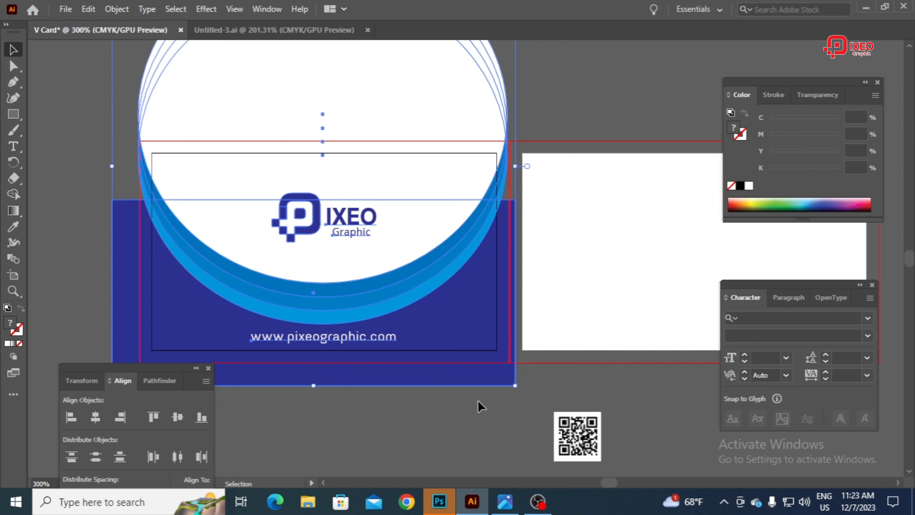
right_click(361, 112)
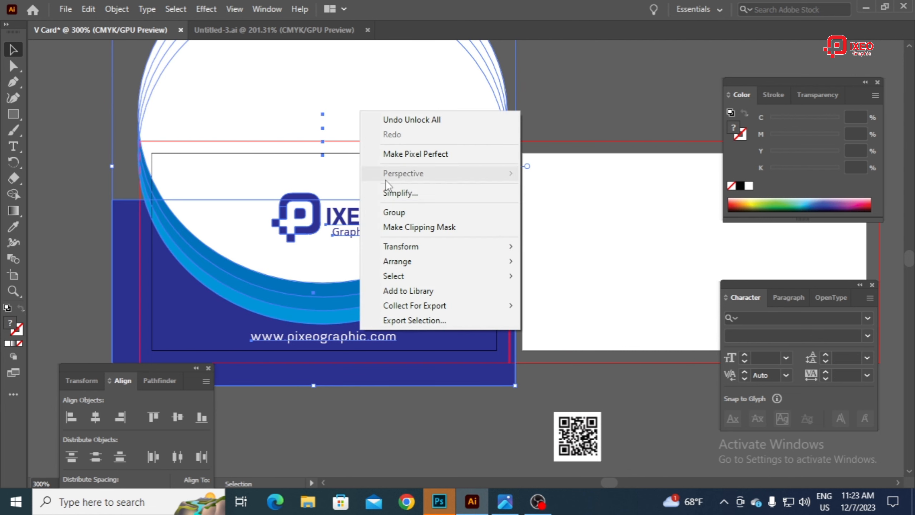
click(398, 213)
click(55, 139)
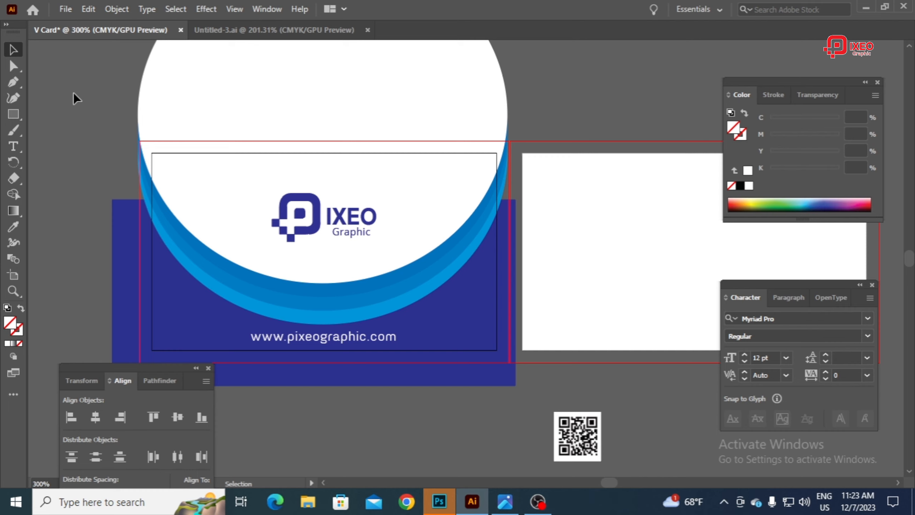
Step: Show the hidden margin rectangle and use it as a clipping mask for all the front card artwork
key(ctrl+3)
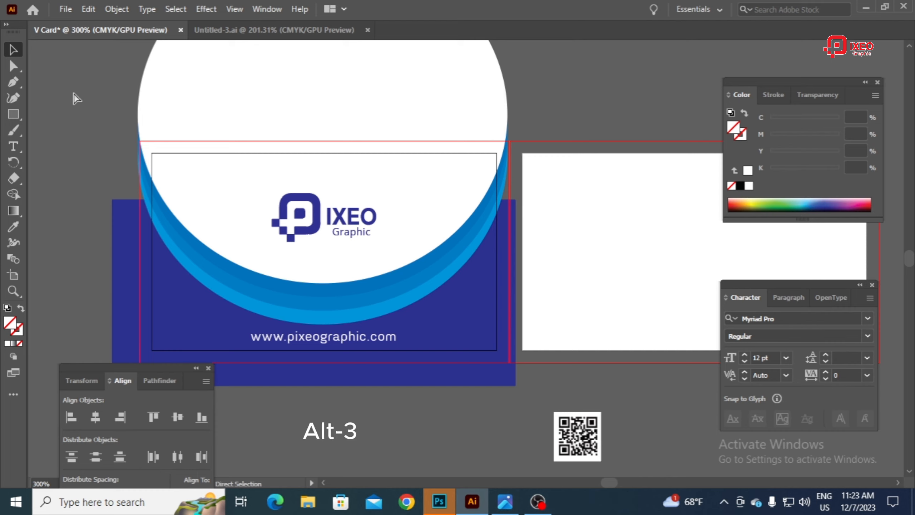
key(ctrl+alt+3)
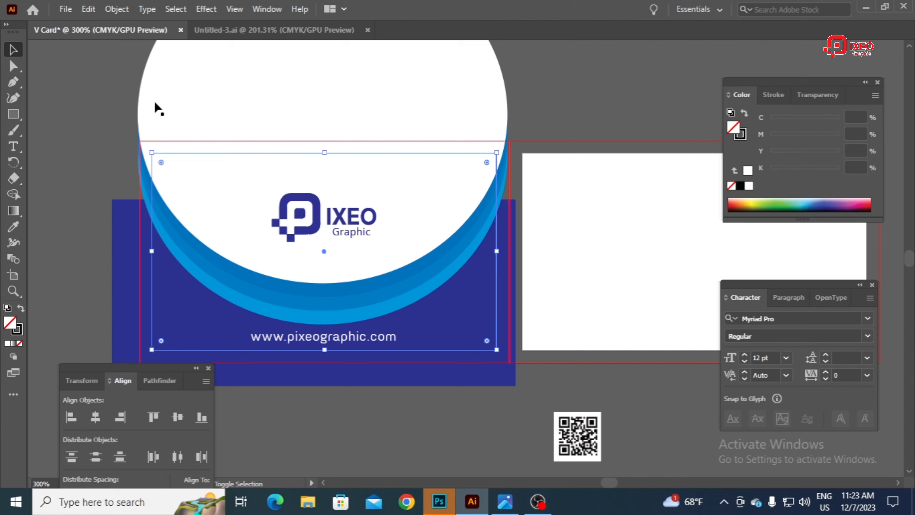
shift+click(168, 82)
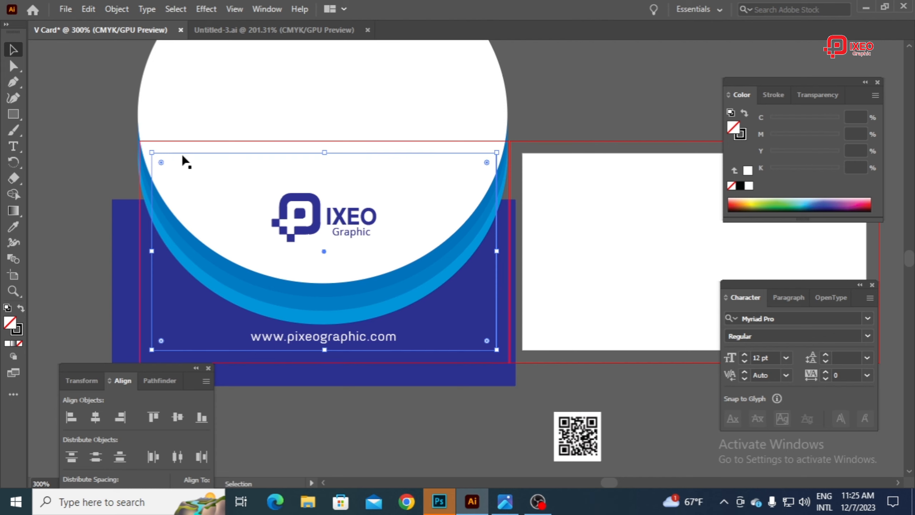
drag(100, 95, 493, 417)
right_click(281, 103)
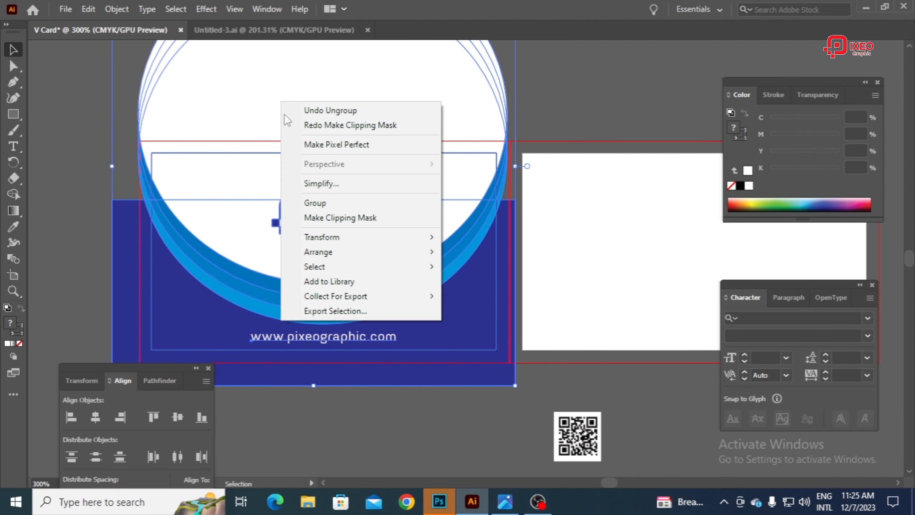
click(322, 224)
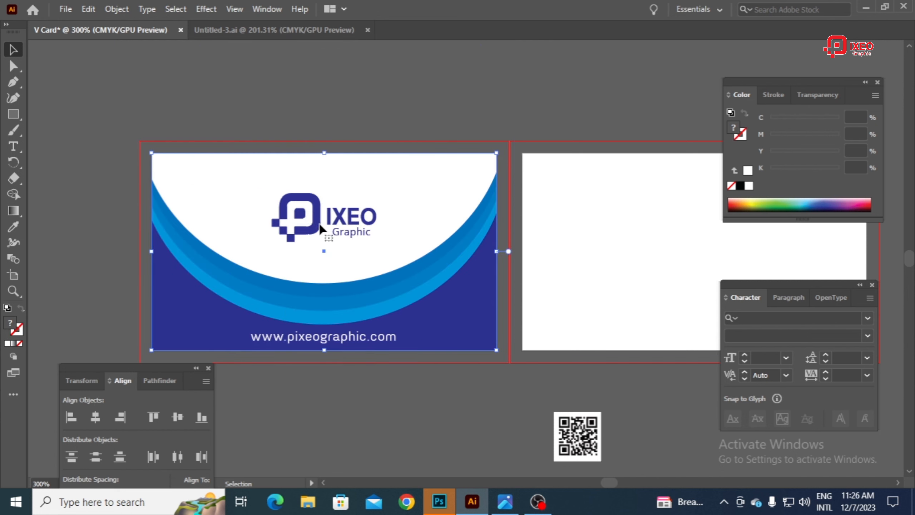
click(307, 93)
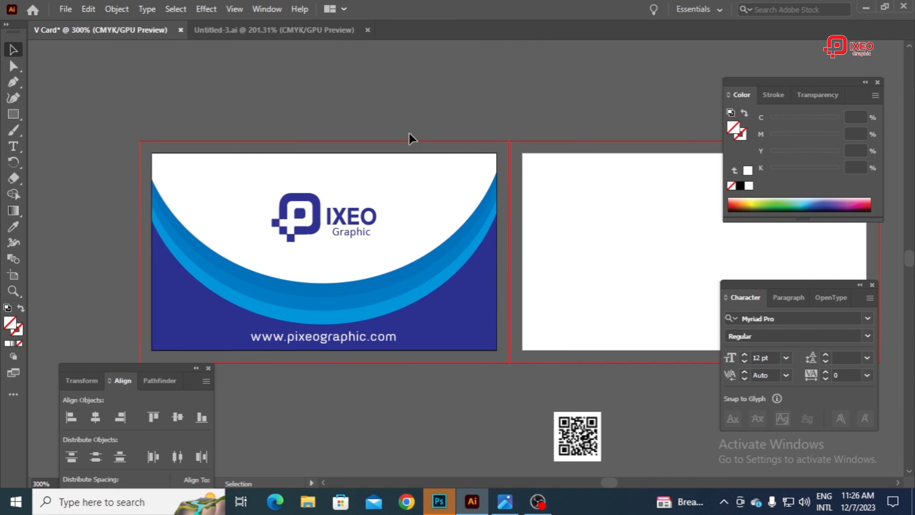
Step: Place a copy of the clipped front card to the right of the second artboard
key(Tab)
drag(509, 137, 484, 102)
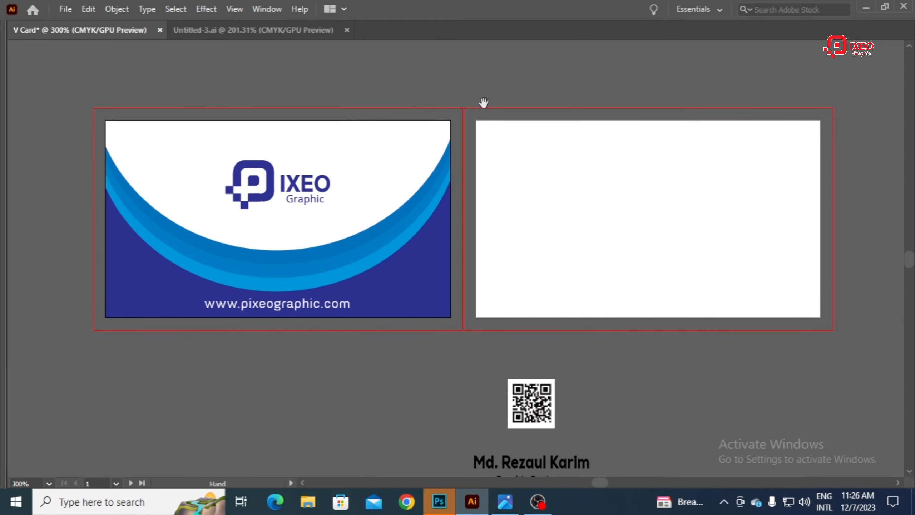
drag(369, 358, 371, 358)
drag(245, 250, 811, 229)
drag(743, 229, 630, 238)
Step: Release the clipping mask of the copied card
right_click(624, 146)
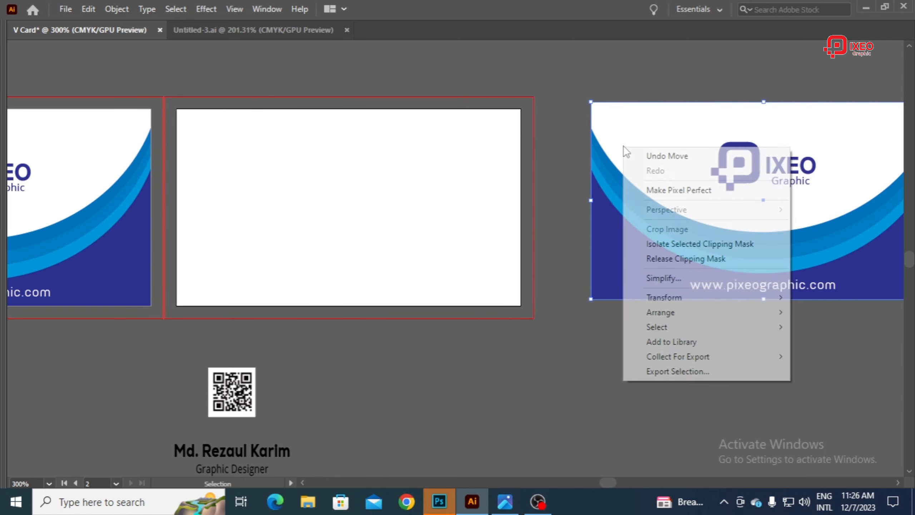
click(660, 263)
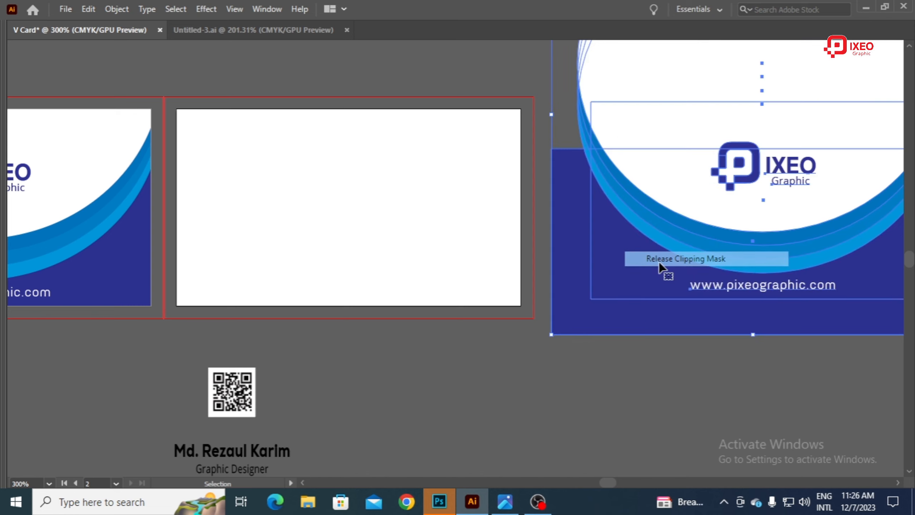
click(544, 147)
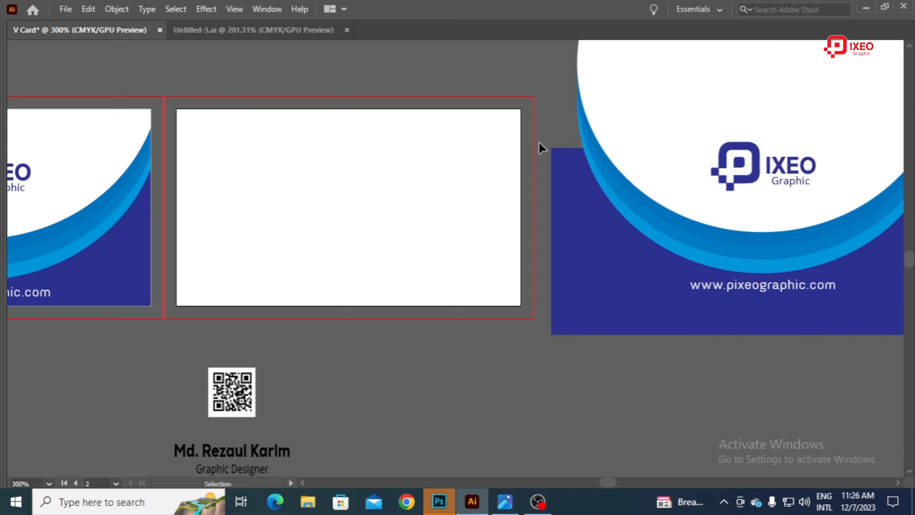
Step: Move the logo and the website text out of the copied artwork to the empty area below it
key(ctrl+minus)
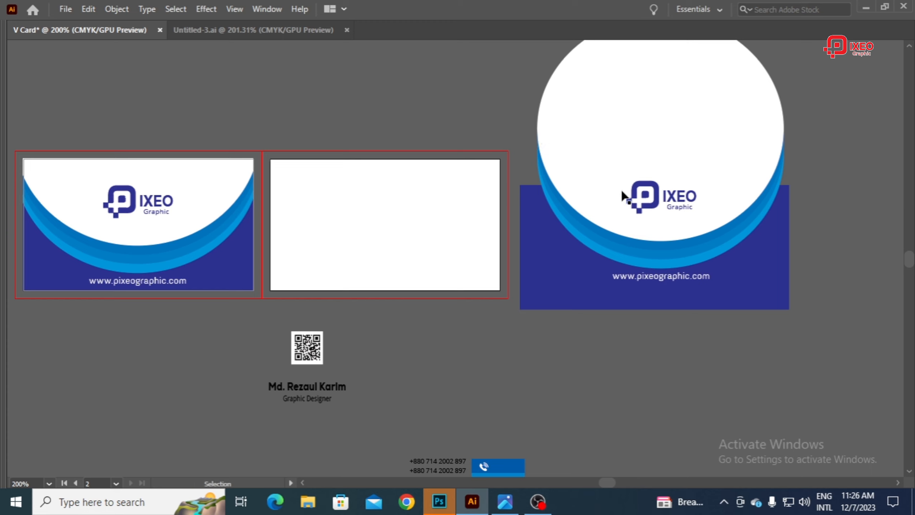
click(648, 202)
drag(655, 259, 672, 418)
Step: Group the copied circles with their rectangles and move the group over the second artboard
drag(581, 135, 730, 305)
right_click(621, 104)
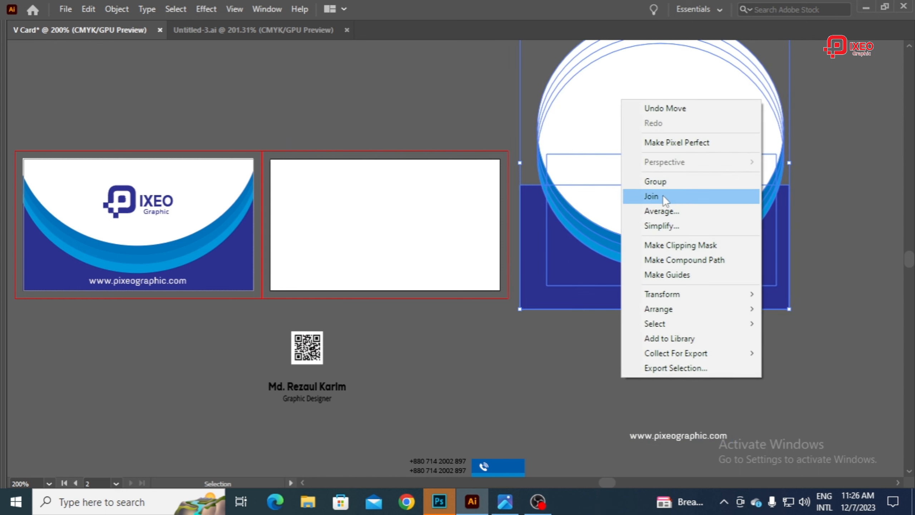
click(663, 184)
drag(664, 186, 493, 186)
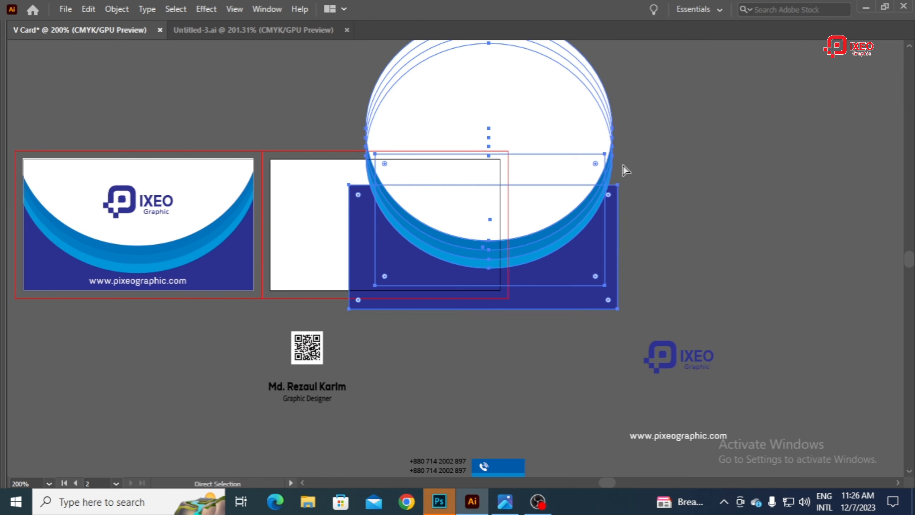
Step: Rotate the grouped artwork 90° clockwise and place its blue rectangle against the left edge of the second card
key(ctrl+minus)
key(Tab)
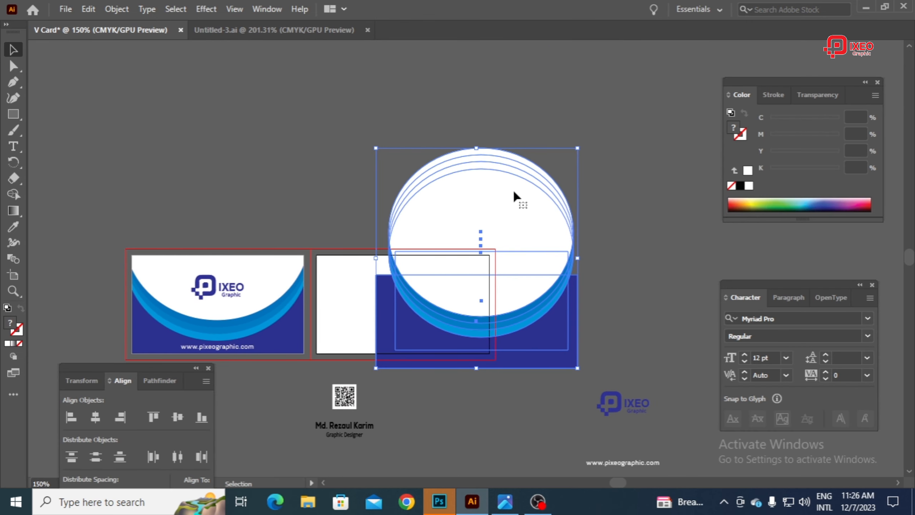
drag(586, 147, 587, 364)
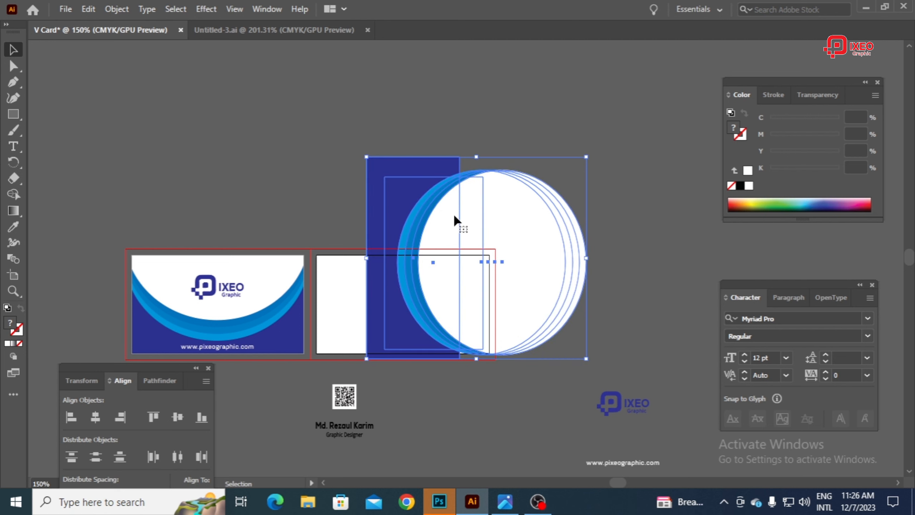
drag(448, 220, 397, 242)
scroll(395, 257, up, 2)
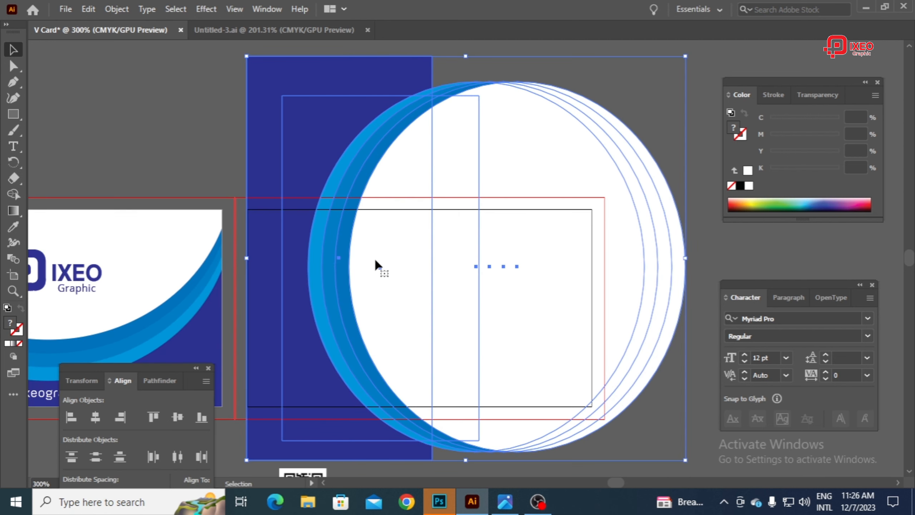
scroll(400, 261, down, 2)
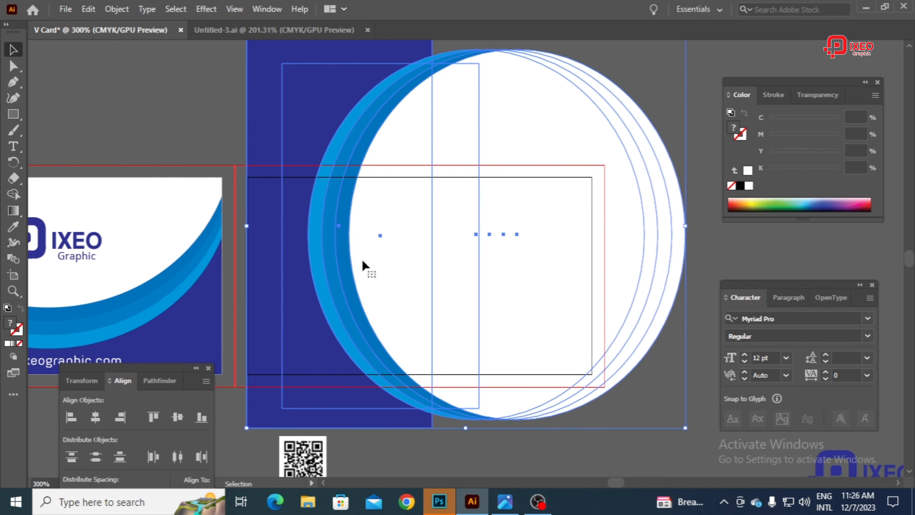
drag(362, 257, 362, 302)
Step: Show the rulers and add a horizontal guide through the vertical centre of the cards
click(216, 224)
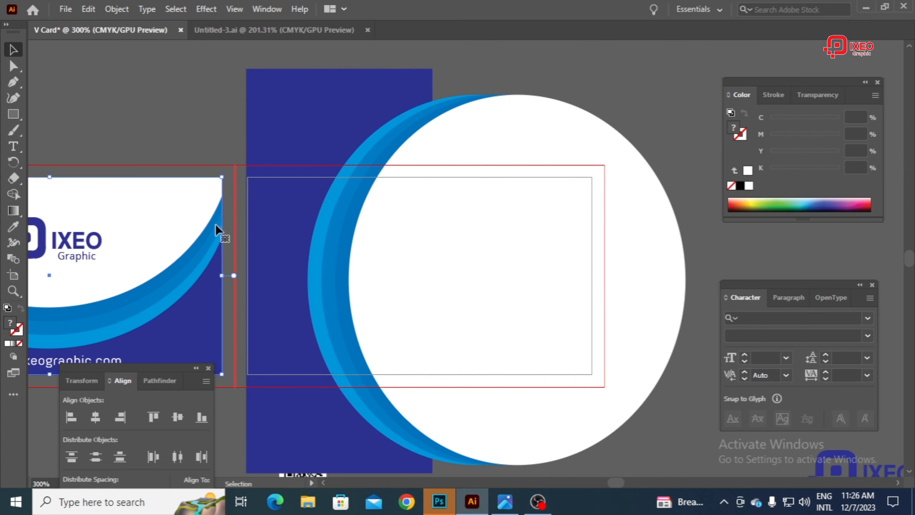
key(a)
key(ctrl+r)
key(v)
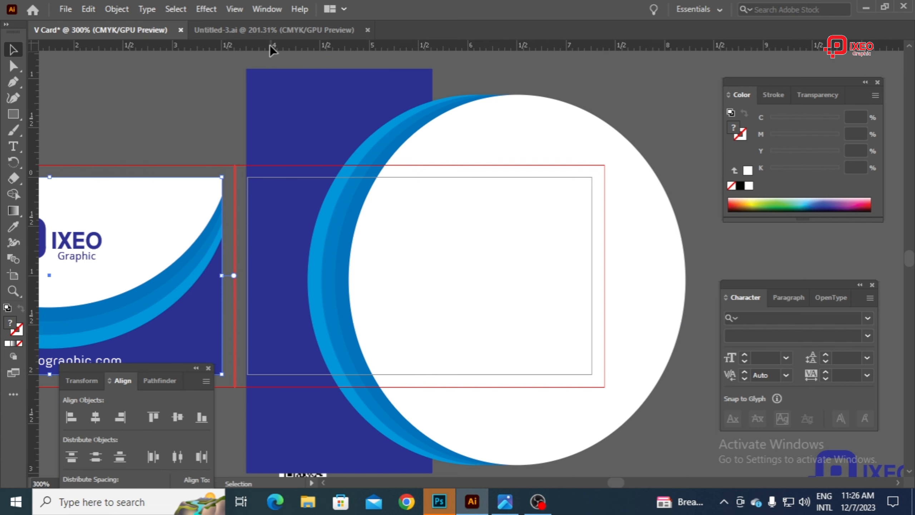
drag(270, 45, 279, 275)
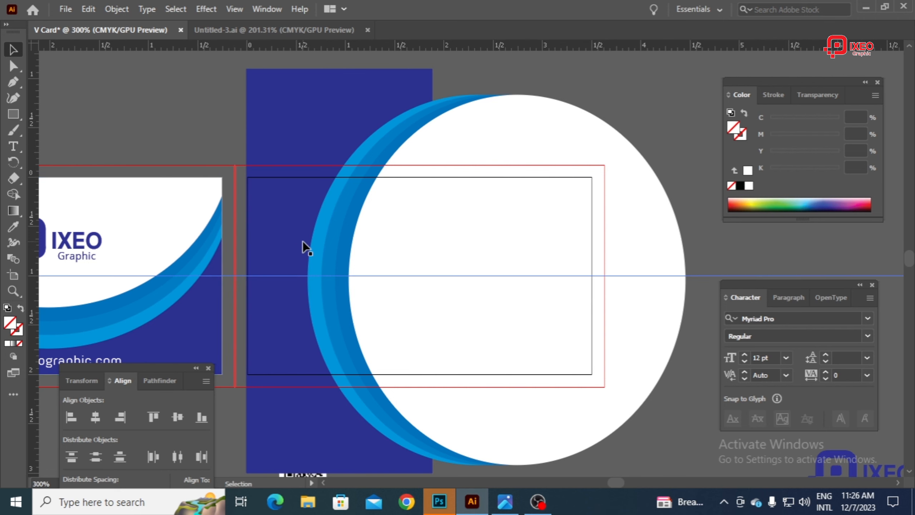
Step: Nudge the rotated artwork group down until its centre lines up with the horizontal guide
click(303, 241)
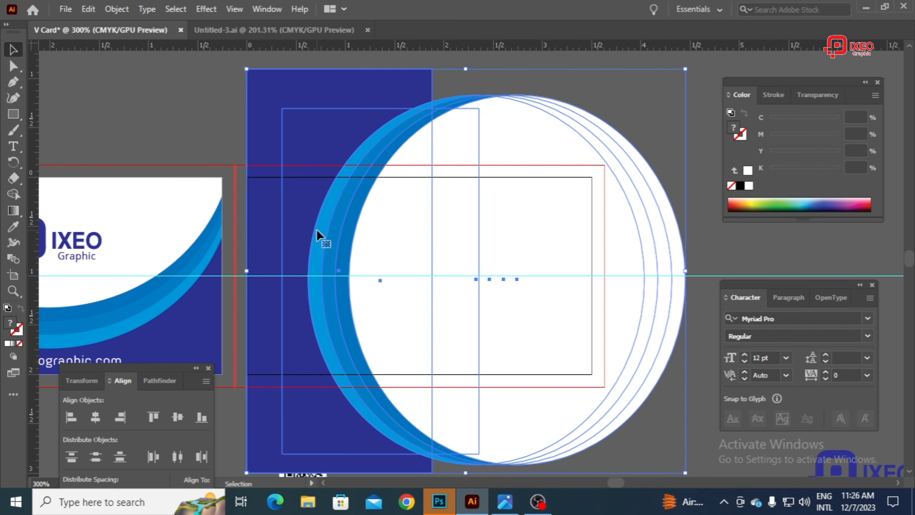
key(Down)
key(Down)
key(Down)
key(Down)
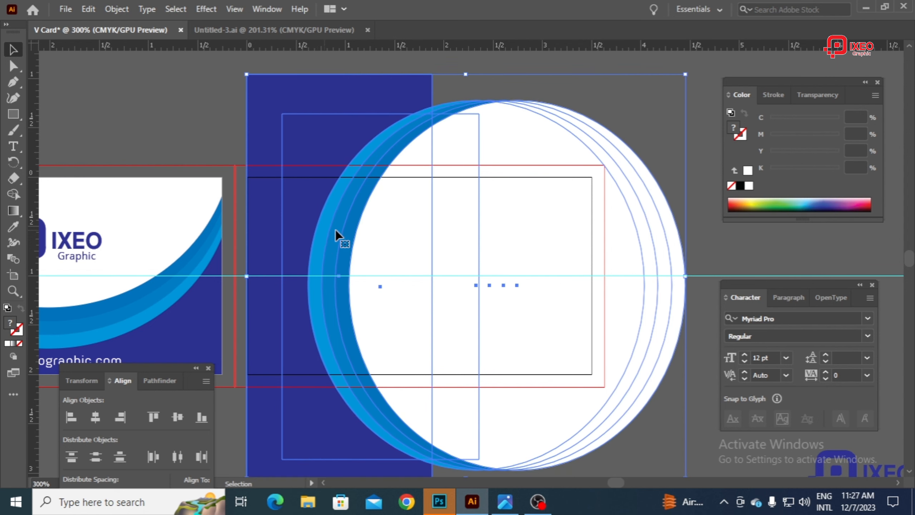
click(676, 160)
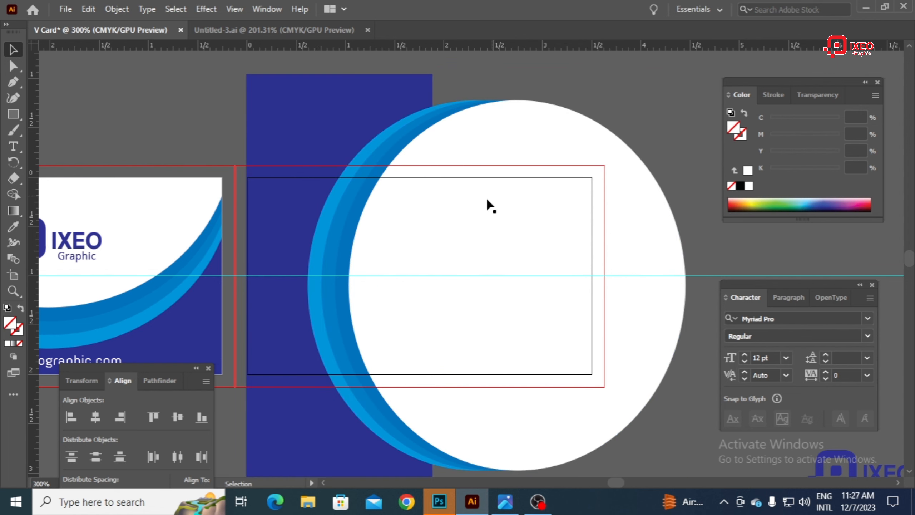
Step: Ungroup the rotated artwork and group only the four stacked circles
right_click(455, 209)
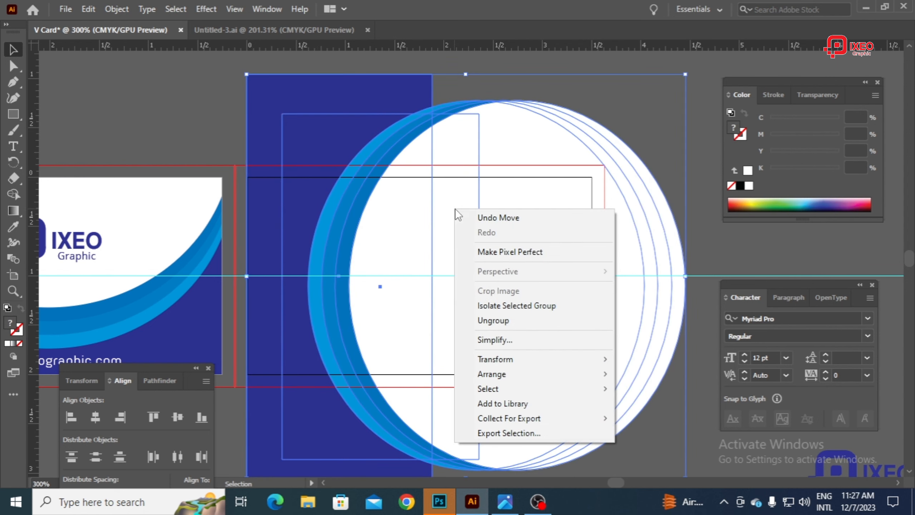
click(496, 319)
drag(511, 79, 546, 146)
right_click(443, 181)
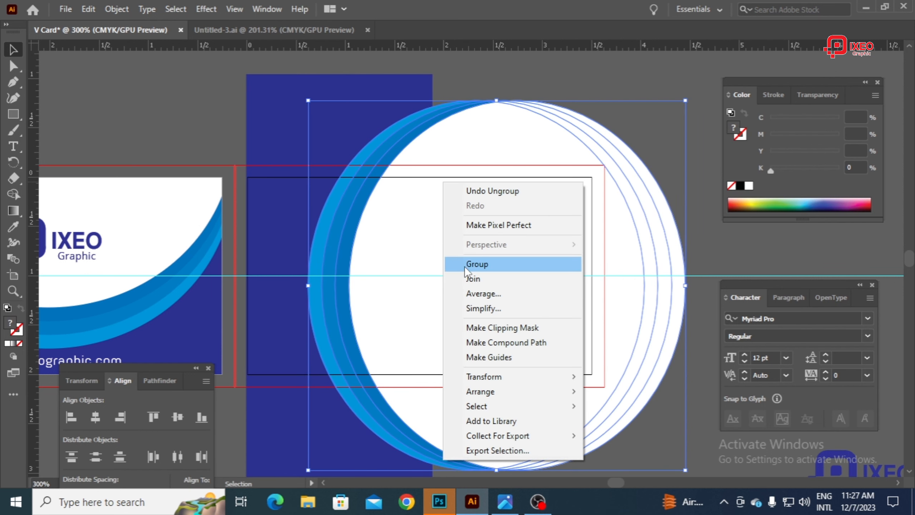
click(465, 266)
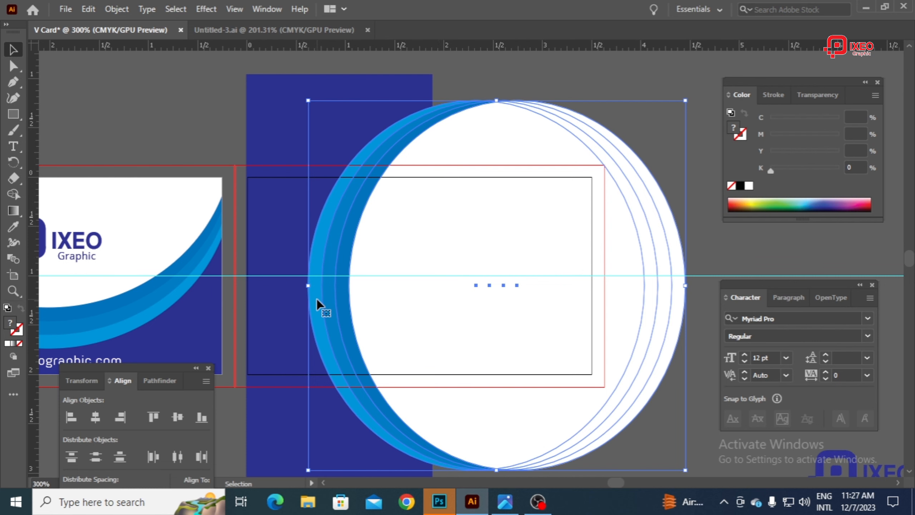
Step: Scale the circle group down proportionally and centre it on the horizontal guide
drag(309, 287, 380, 270)
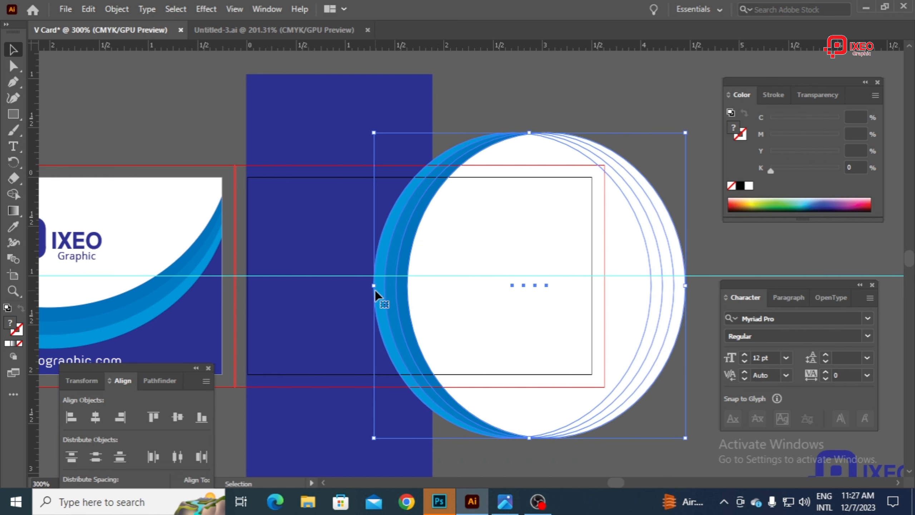
drag(409, 283, 409, 275)
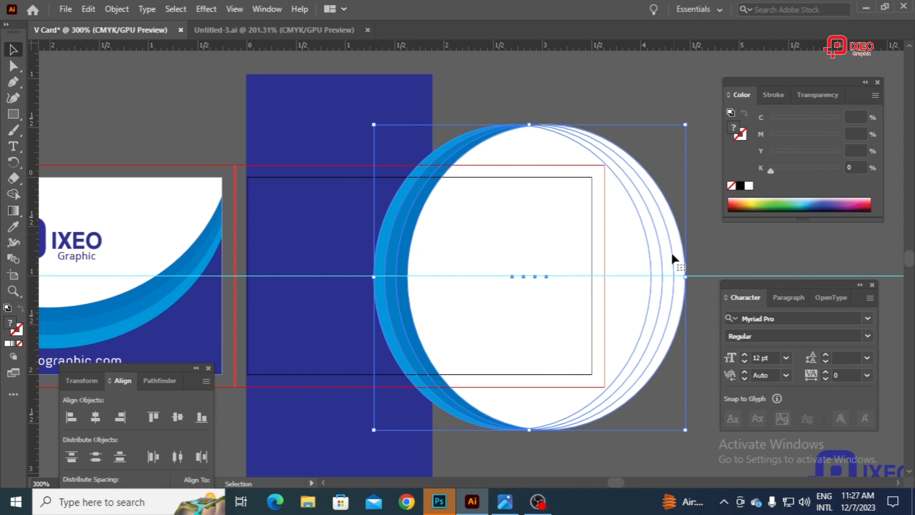
Step: Move the QR code and name group up onto the blue area of the card back and bring it to the front
click(304, 390)
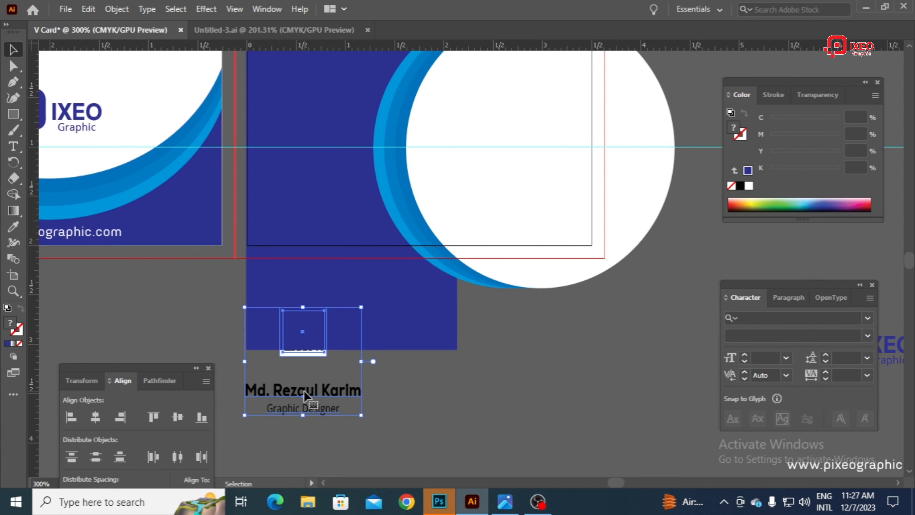
drag(304, 396, 321, 438)
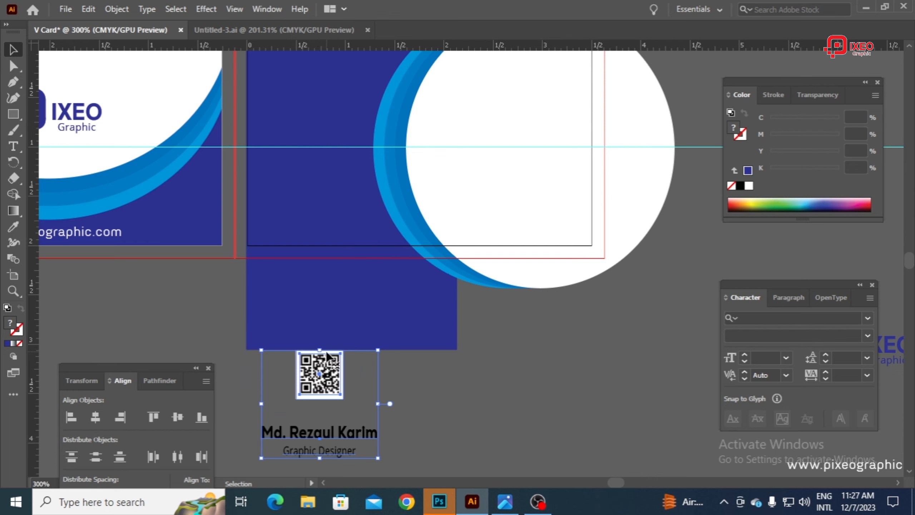
right_click(331, 369)
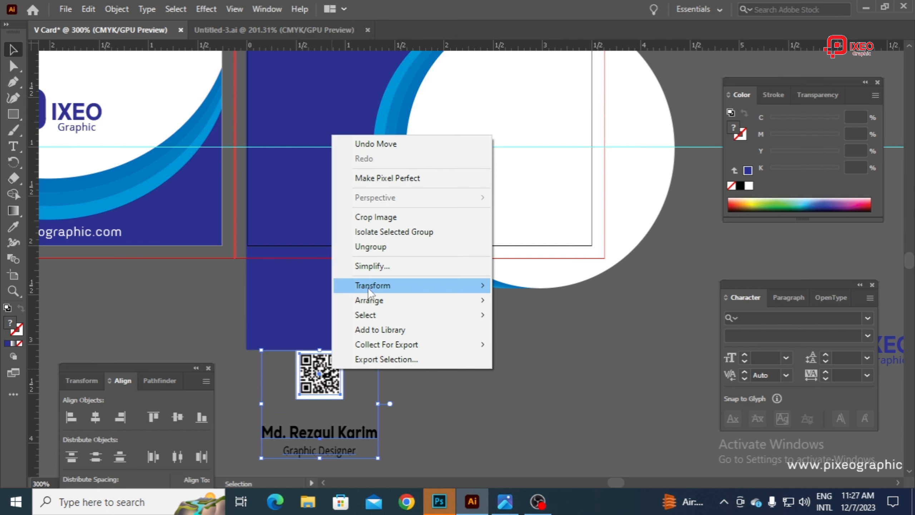
drag(320, 377, 307, 78)
scroll(352, 227, up, 2)
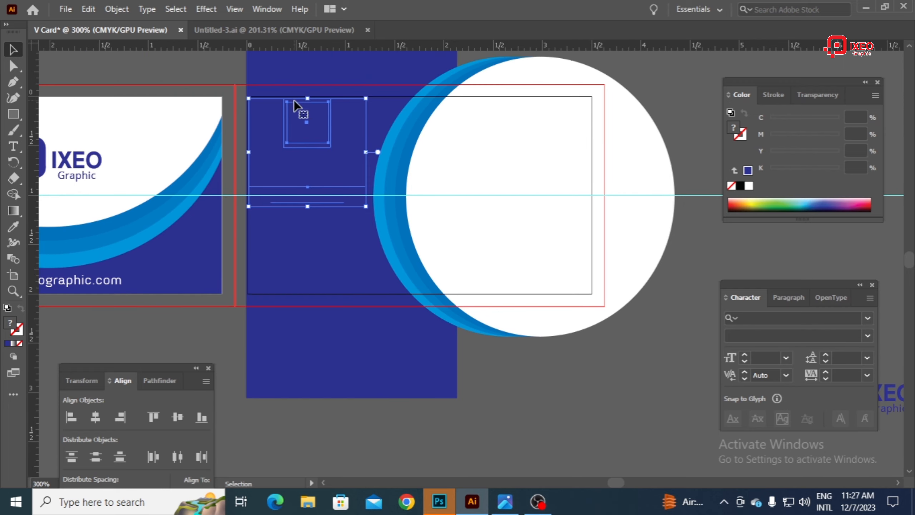
right_click(332, 129)
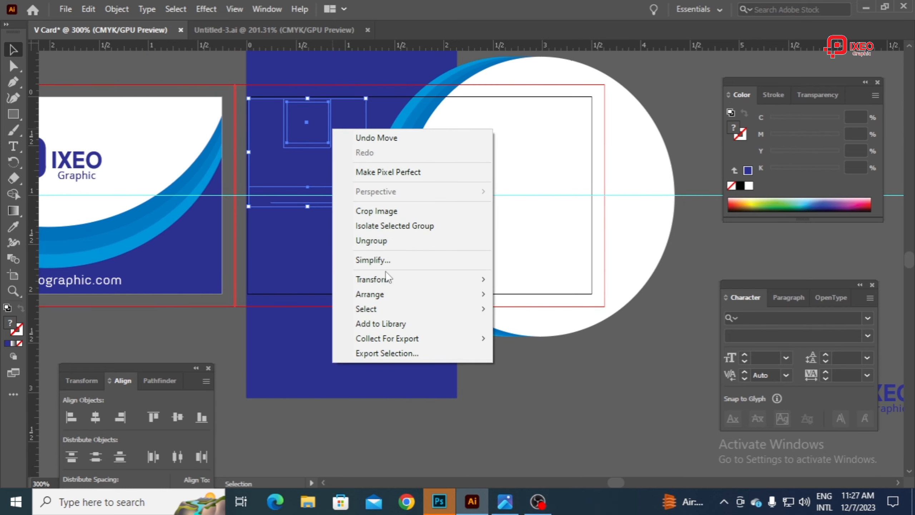
mouse_move(380, 295)
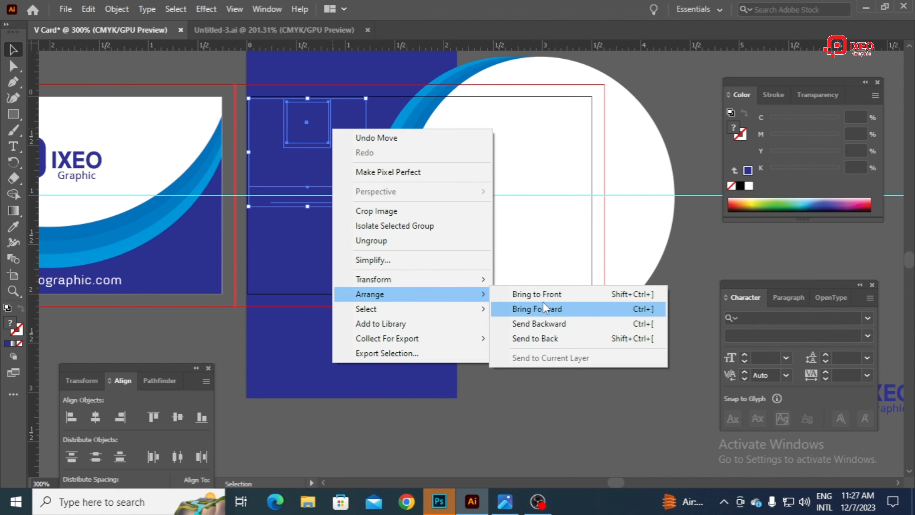
click(536, 294)
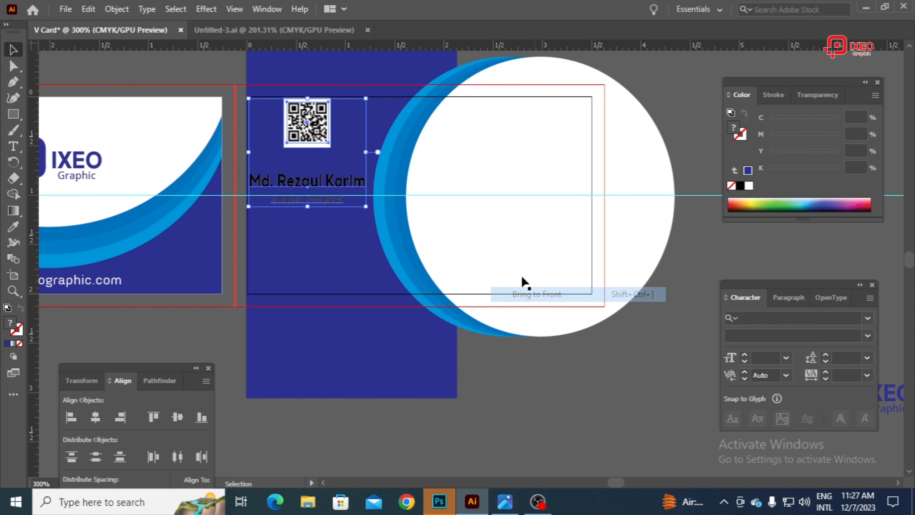
Step: Shift the circle group slightly to the right and reposition the QR code and name group within the blue area
drag(293, 123, 305, 156)
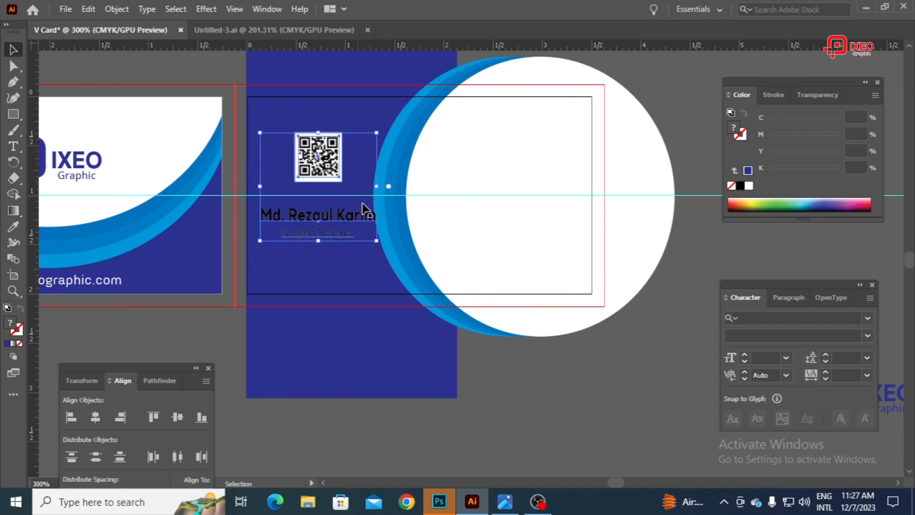
drag(423, 168, 462, 166)
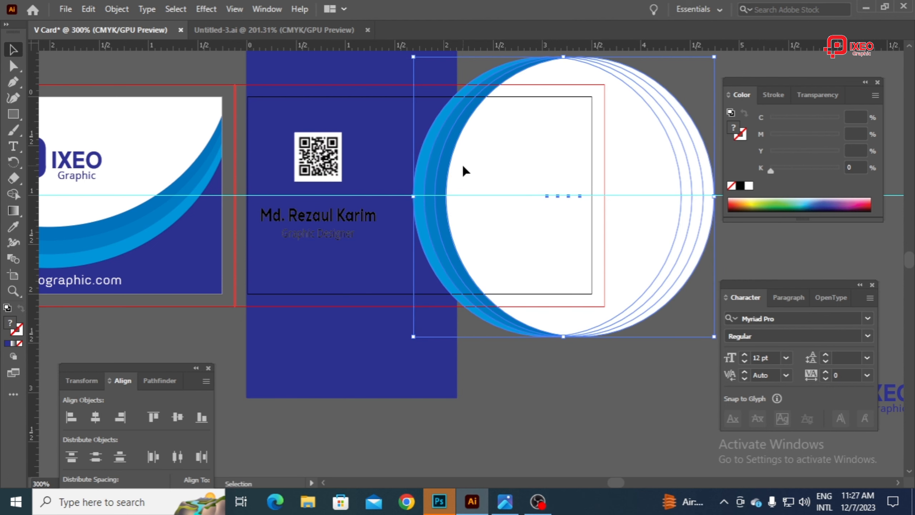
drag(312, 159, 332, 163)
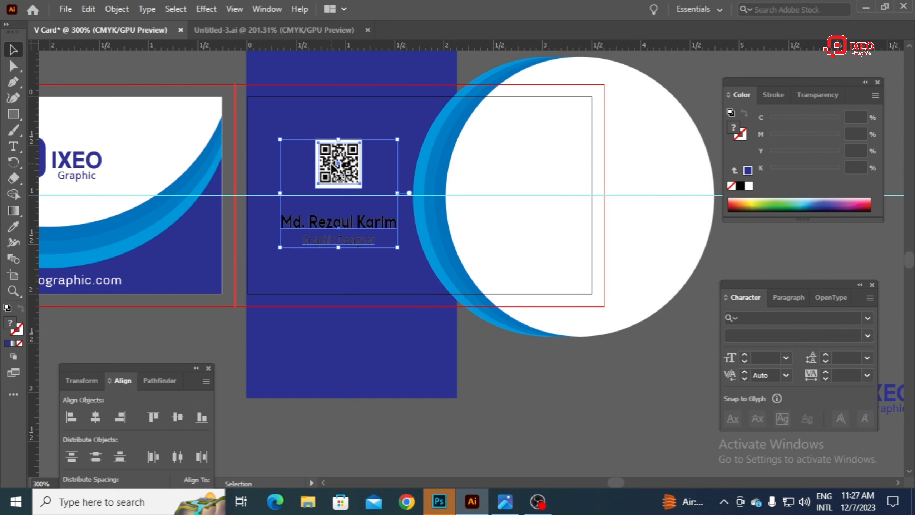
click(597, 407)
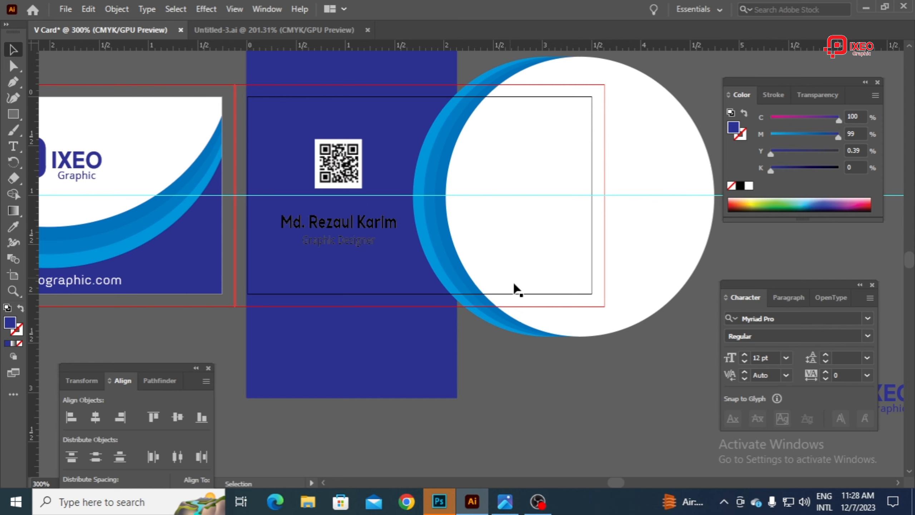
Step: Move the contact details group with its blue icon strip onto the white circle and bring it to the front
scroll(540, 285, down, 5)
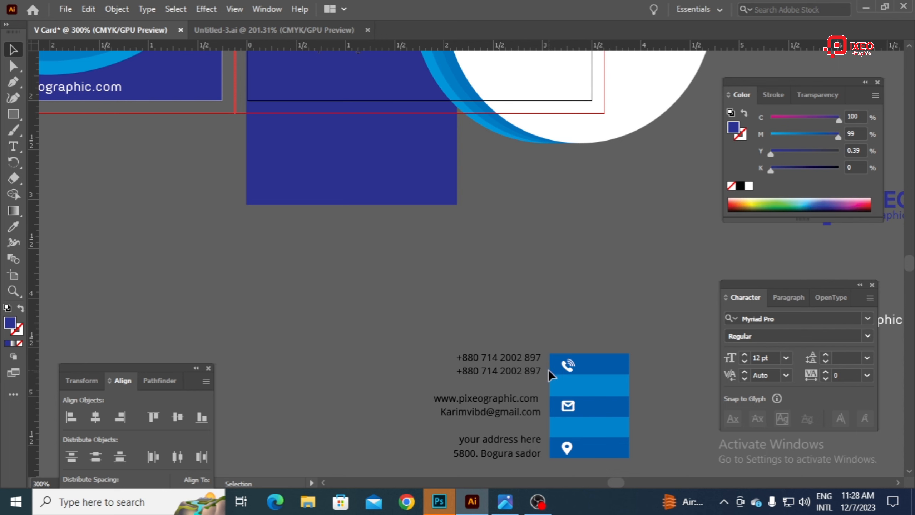
click(563, 370)
drag(576, 440, 581, 171)
scroll(586, 262, up, 4)
scroll(580, 234, up, 2)
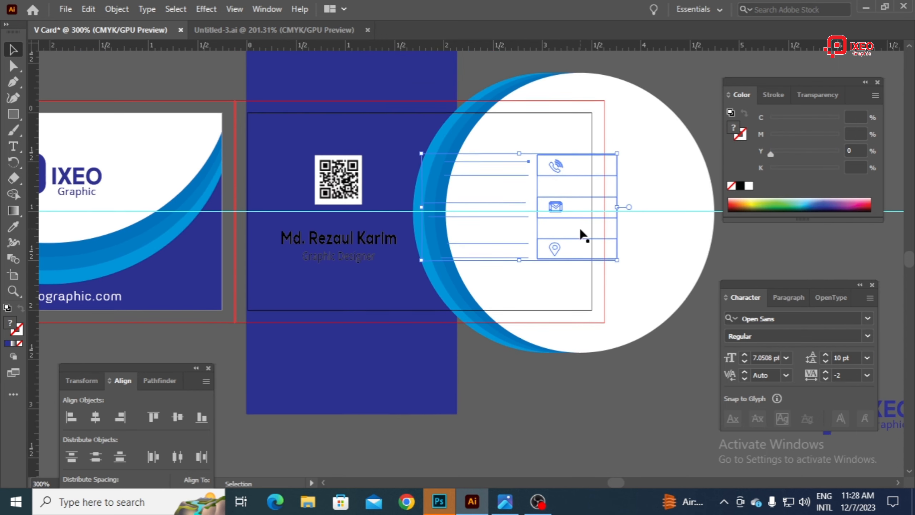
right_click(540, 172)
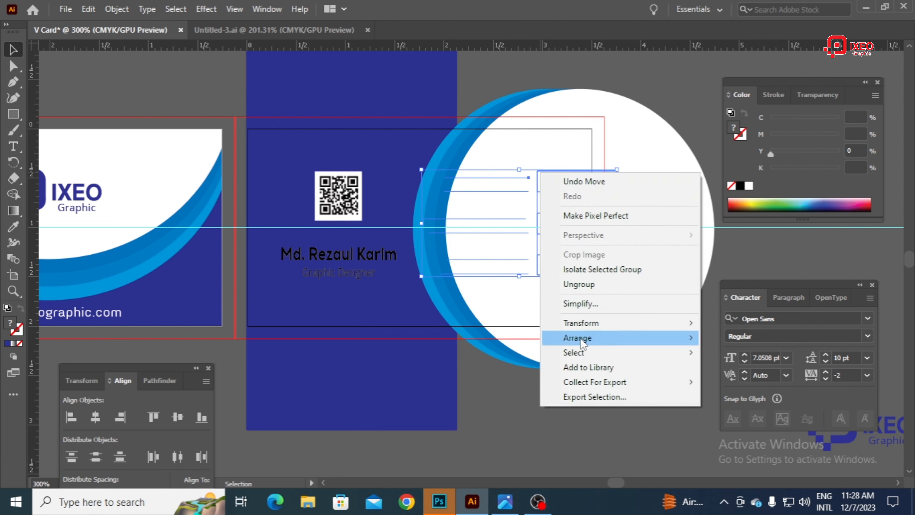
mouse_move(580, 338)
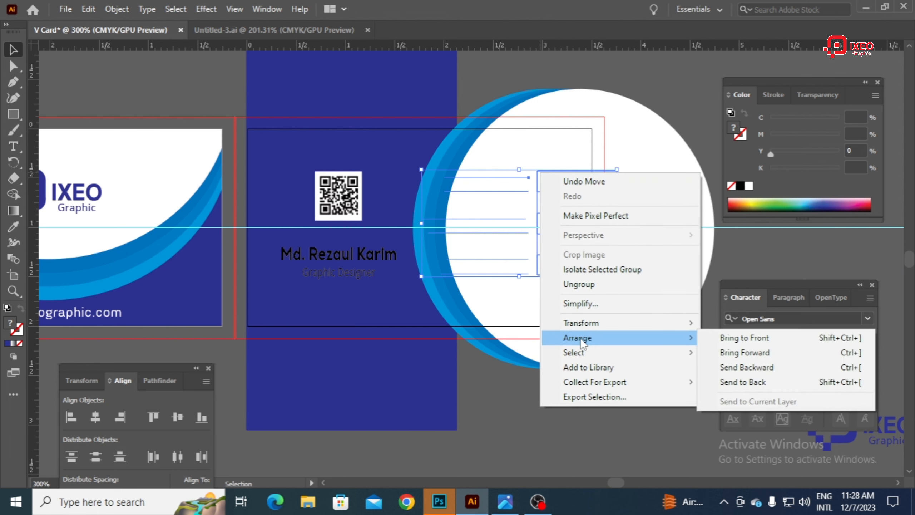
click(768, 339)
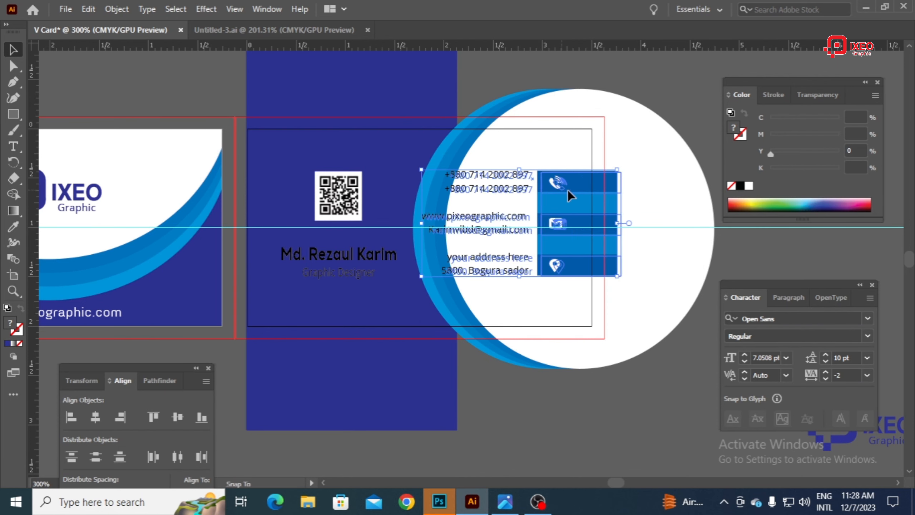
Step: Scale the contact details group down proportionally and position it around the horizontal guide, with its icon strip overlapping the card's right edge
drag(567, 190, 586, 196)
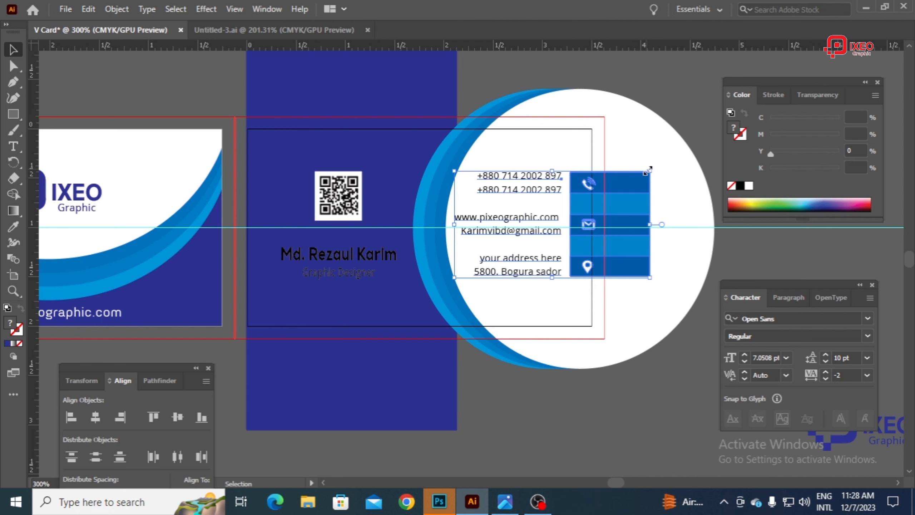
drag(648, 170, 622, 180)
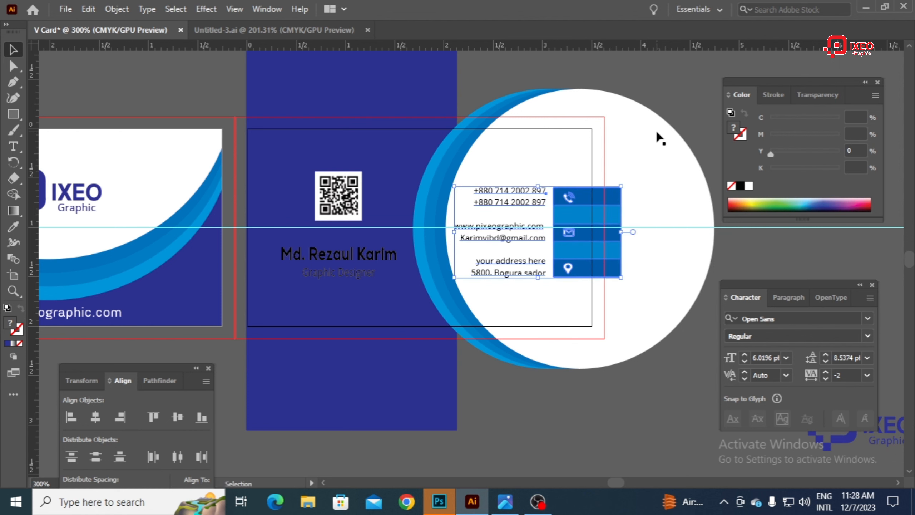
key(Right)
key(Right)
key(Right)
key(Right)
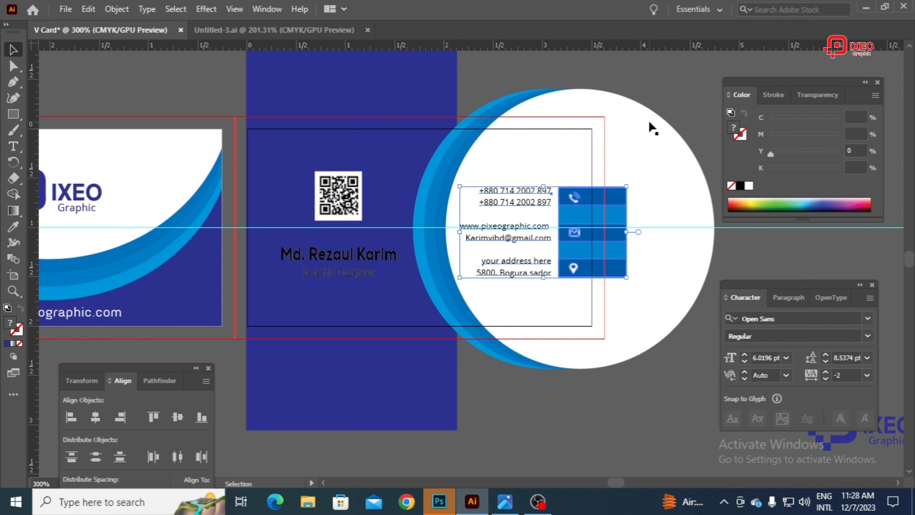
key(Up)
key(Up)
key(Left)
key(Left)
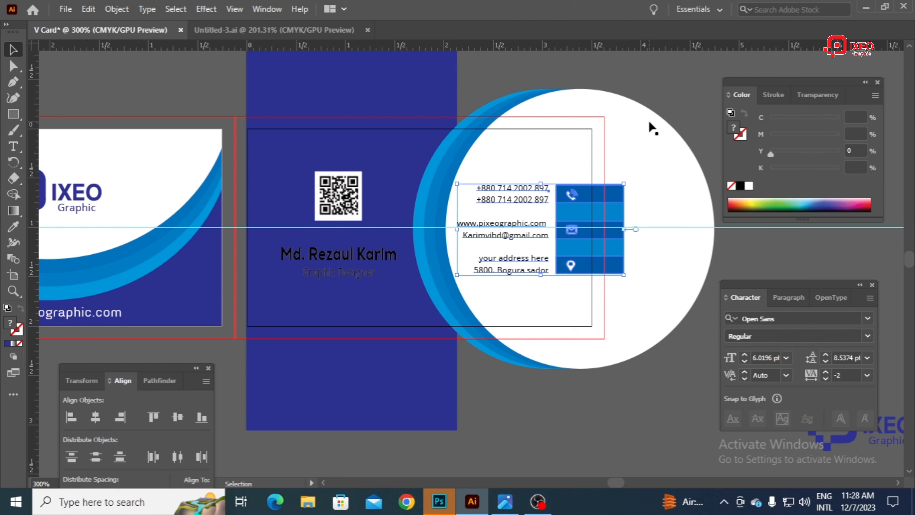
click(666, 85)
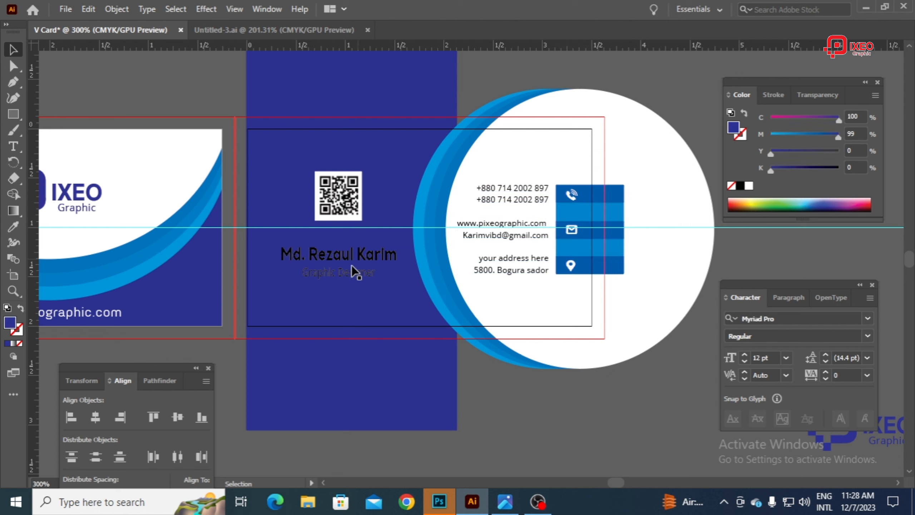
Step: Ungroup the QR code and name artwork and colour the name and job title text white
right_click(353, 252)
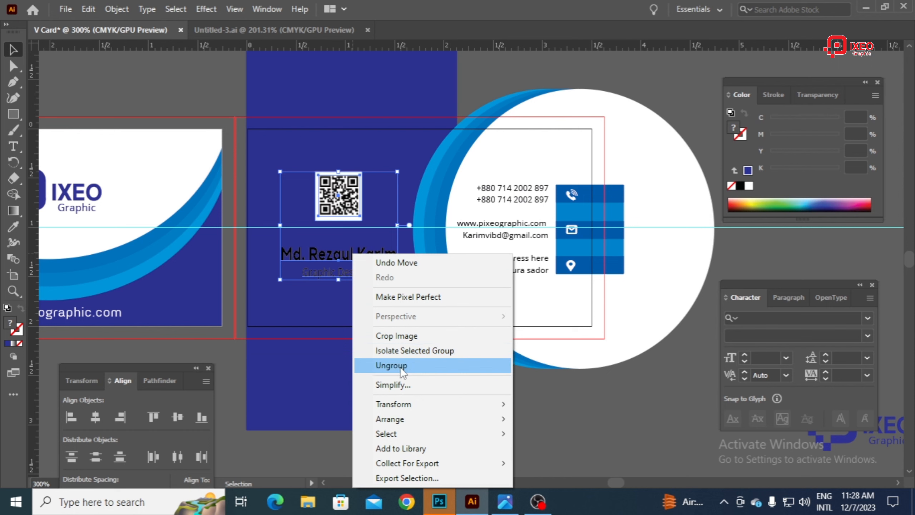
click(393, 365)
click(392, 271)
click(352, 257)
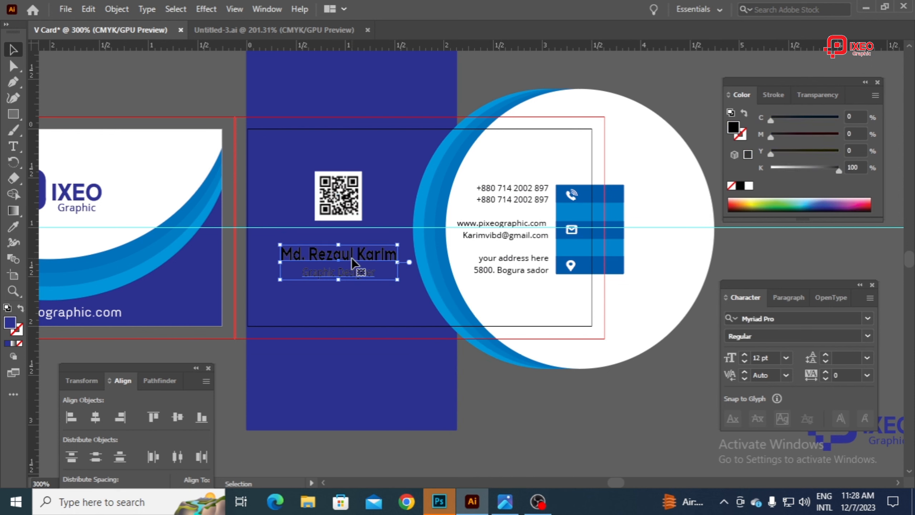
drag(781, 168, 701, 175)
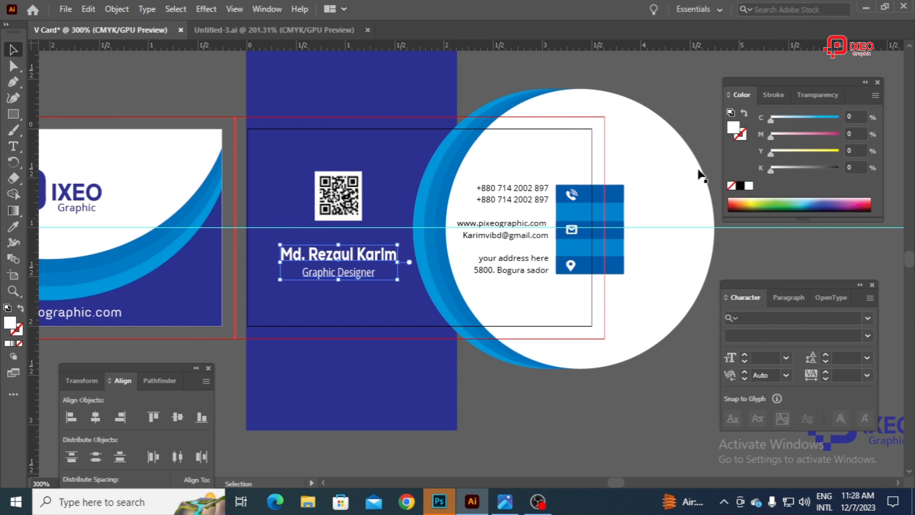
click(492, 77)
Step: Create a rectangle 3.5 in wide and 2 in high over the card back
click(12, 114)
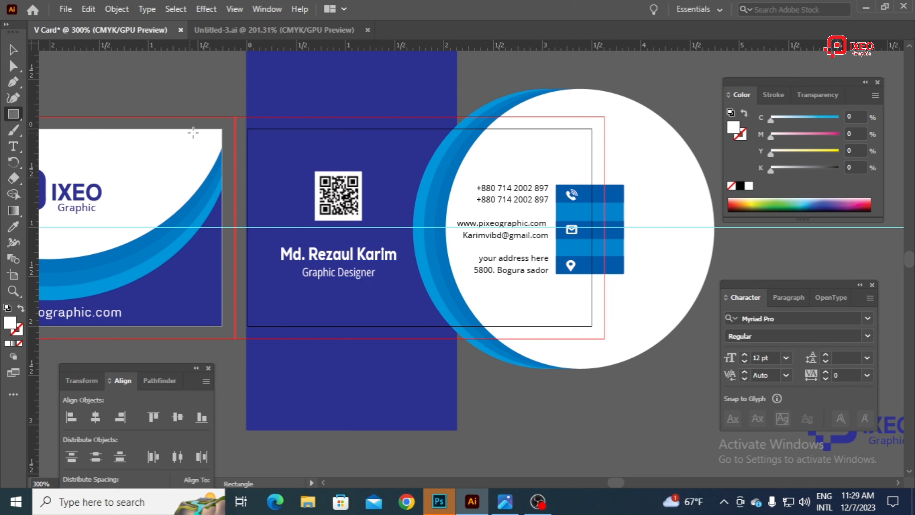
click(239, 137)
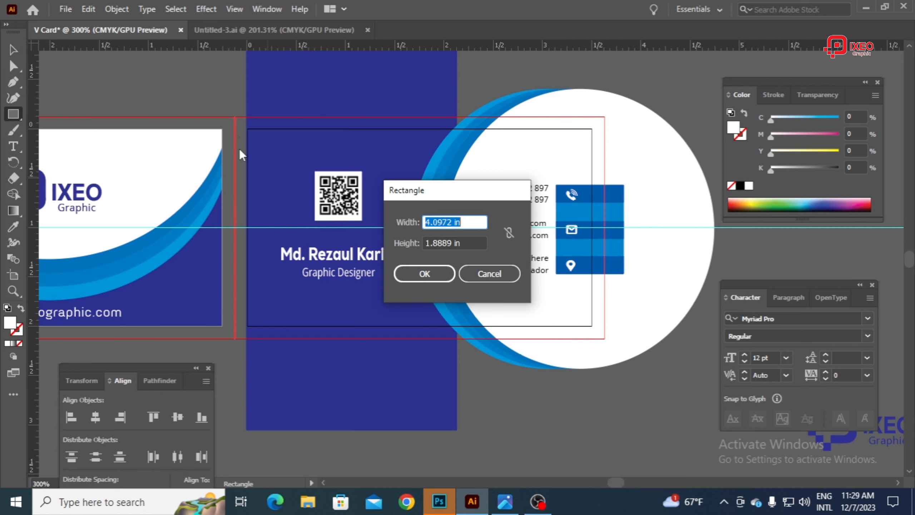
text(3.5)
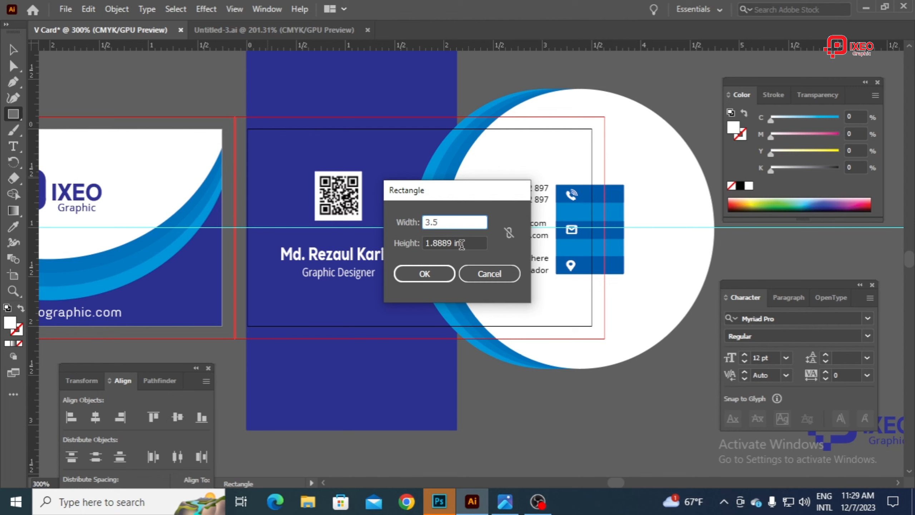
key(Tab)
text(2)
key(Return)
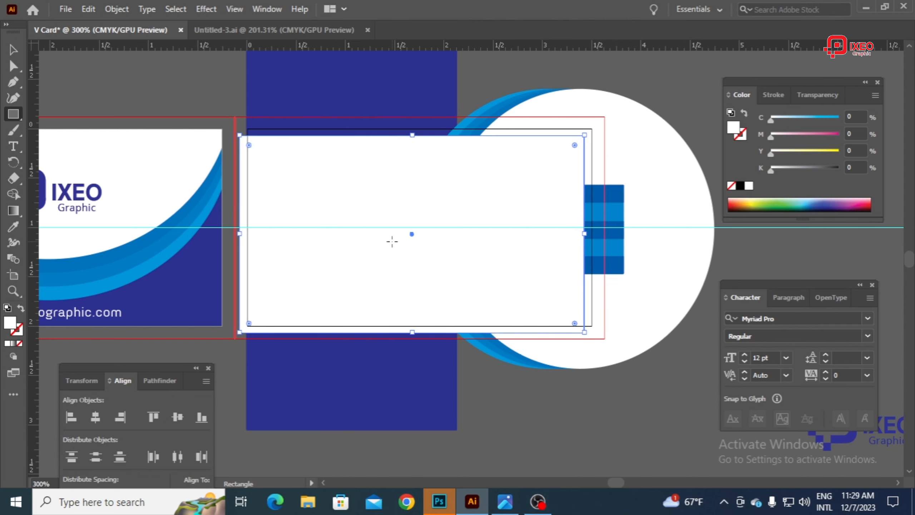
Step: Align the rectangle to the right and top edges of the back artboard
key(v)
click(122, 417)
click(152, 417)
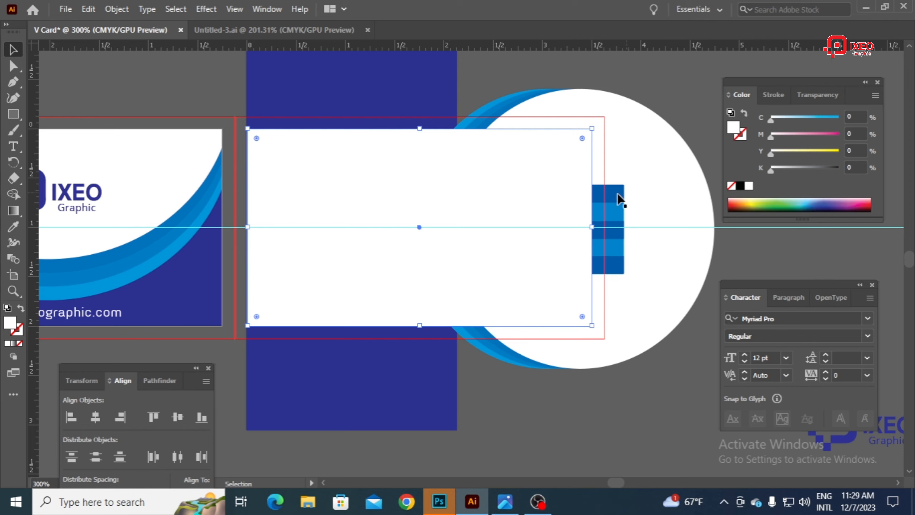
drag(235, 88, 207, 82)
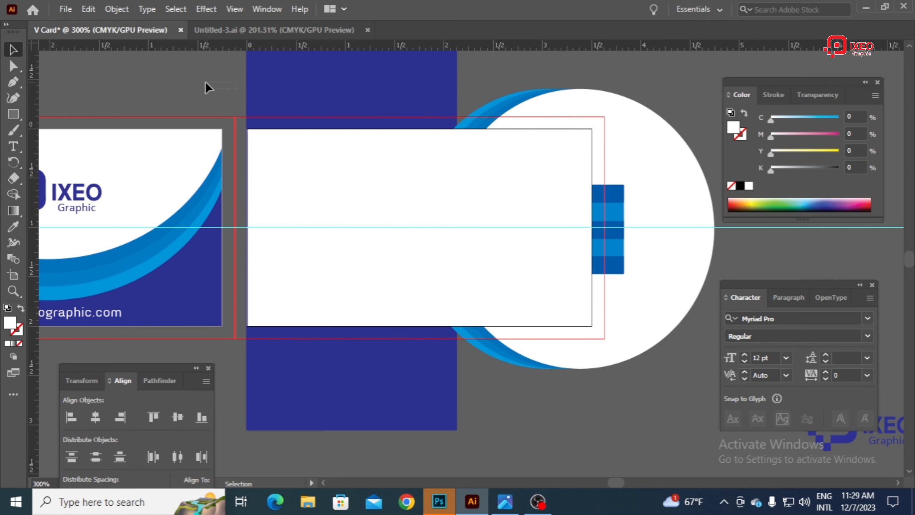
Step: Remove the rectangle's fill and use it as a clipping mask for all the artwork on the card back
click(489, 181)
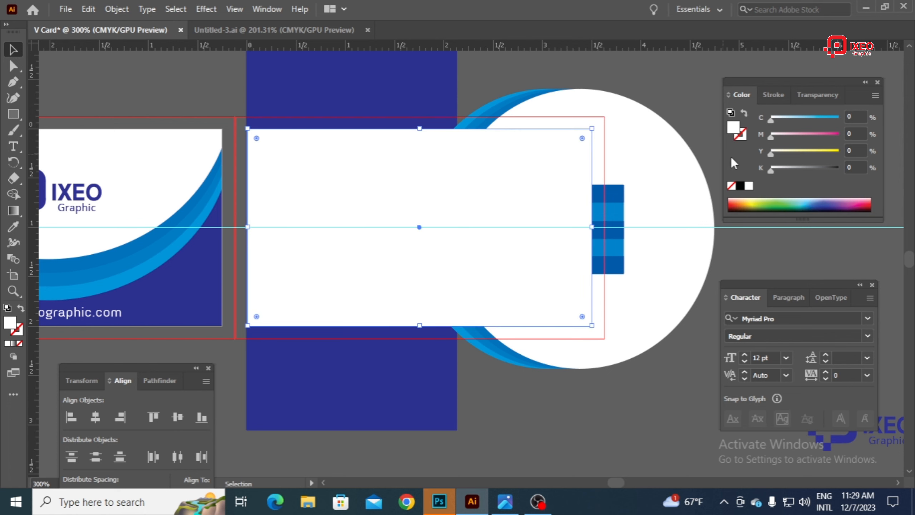
click(731, 187)
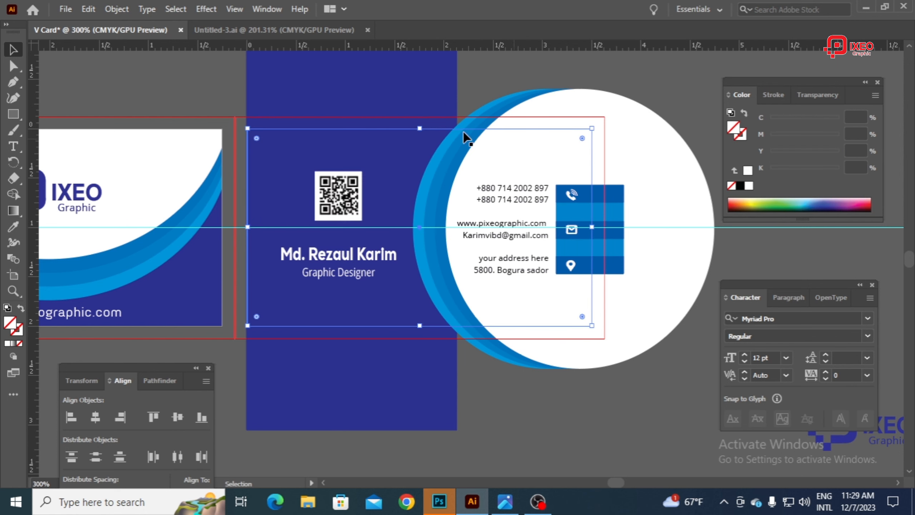
drag(238, 84, 671, 369)
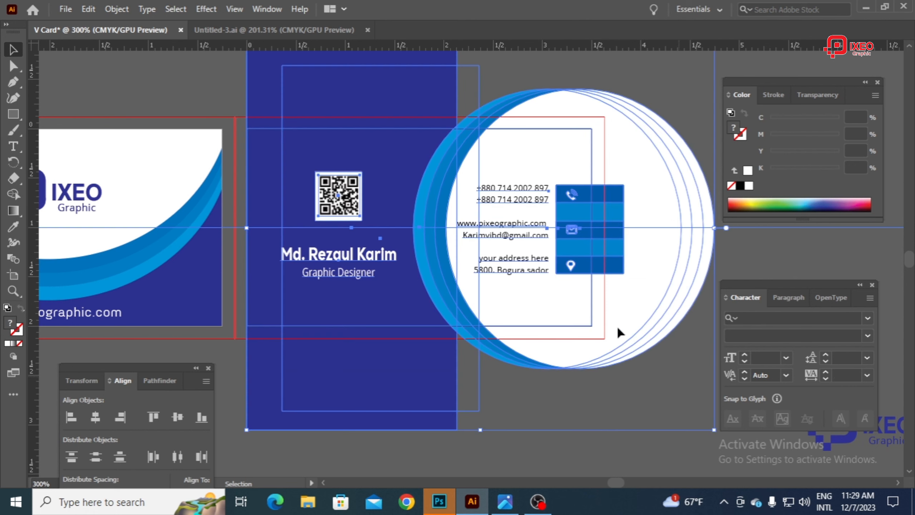
right_click(418, 101)
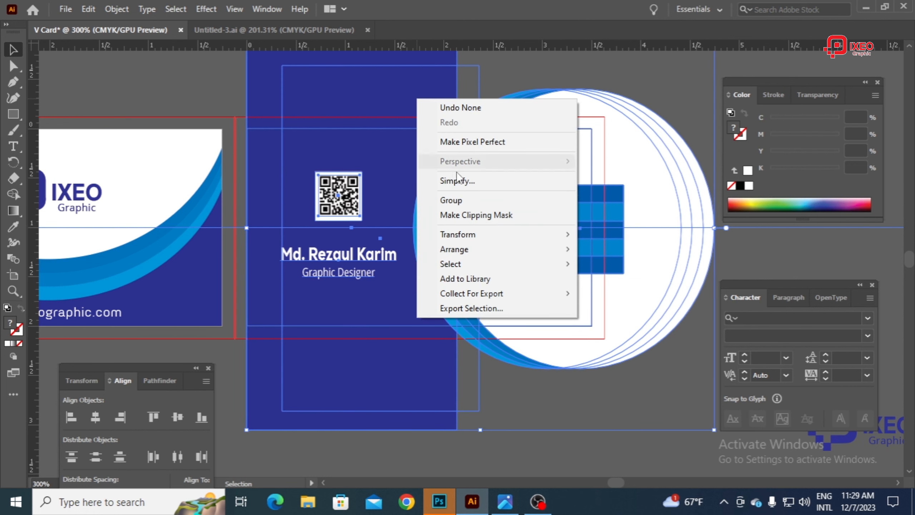
click(485, 219)
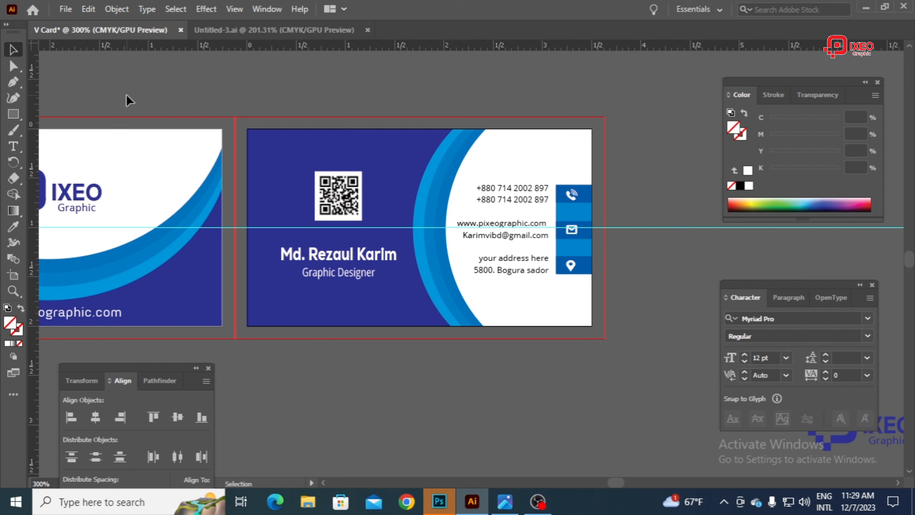
click(13, 67)
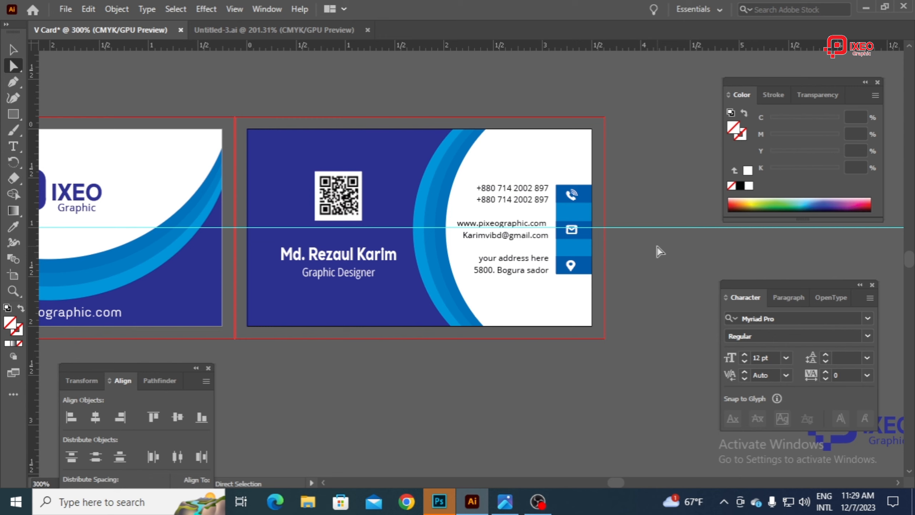
click(520, 204)
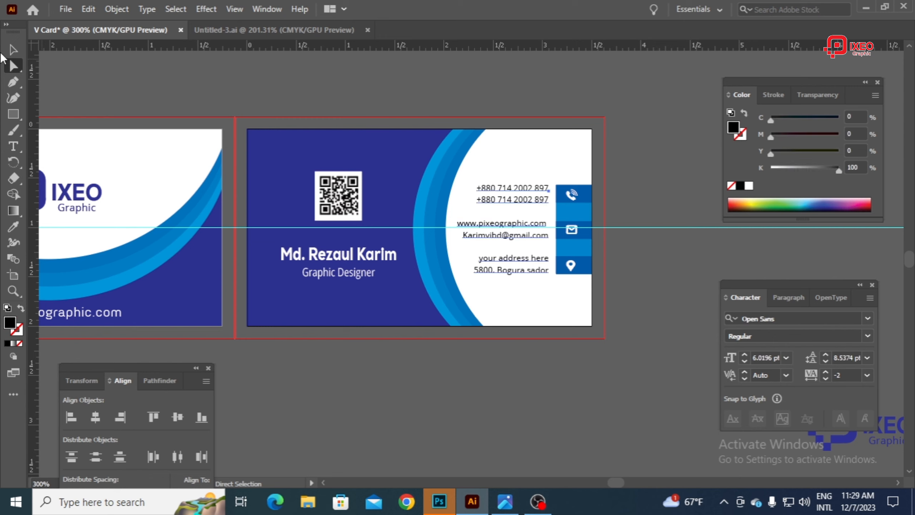
click(13, 49)
click(184, 114)
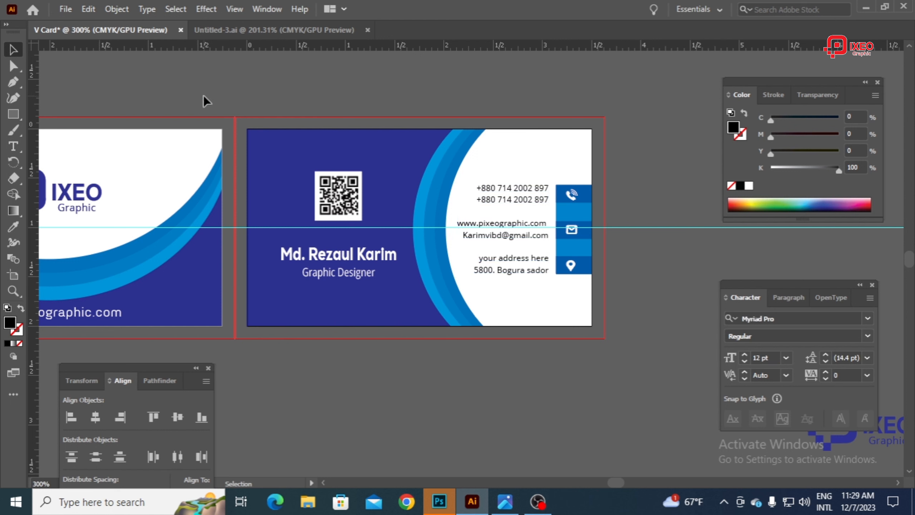
Step: Undo the clipping mask on the card back and delete the horizontal guide running across its middle
key(ctrl+z)
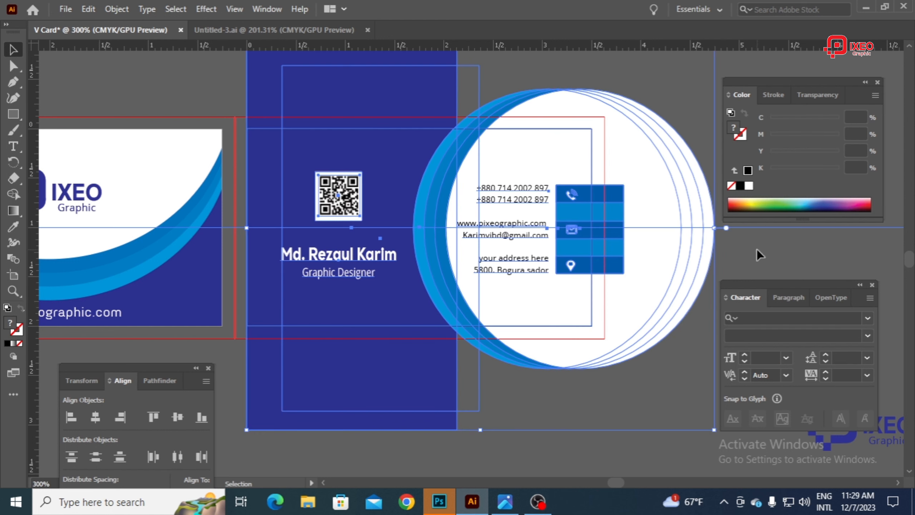
click(744, 238)
click(735, 227)
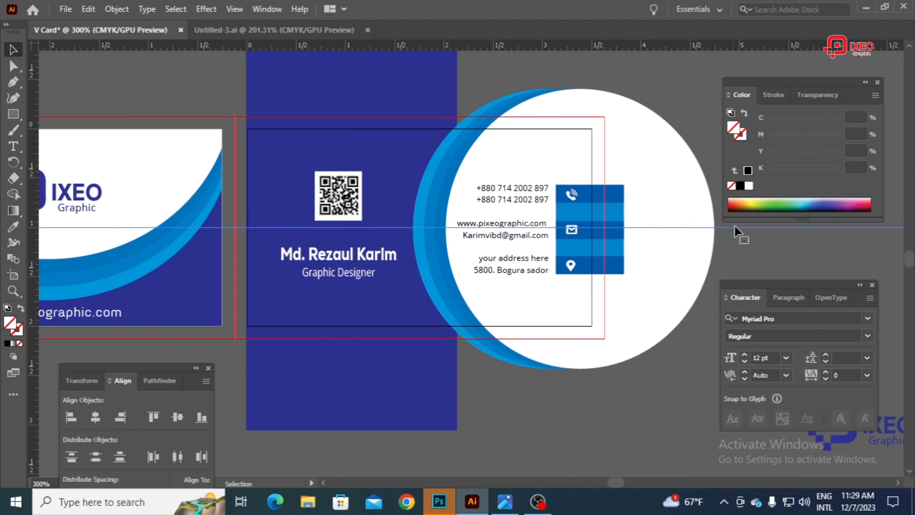
key(Delete)
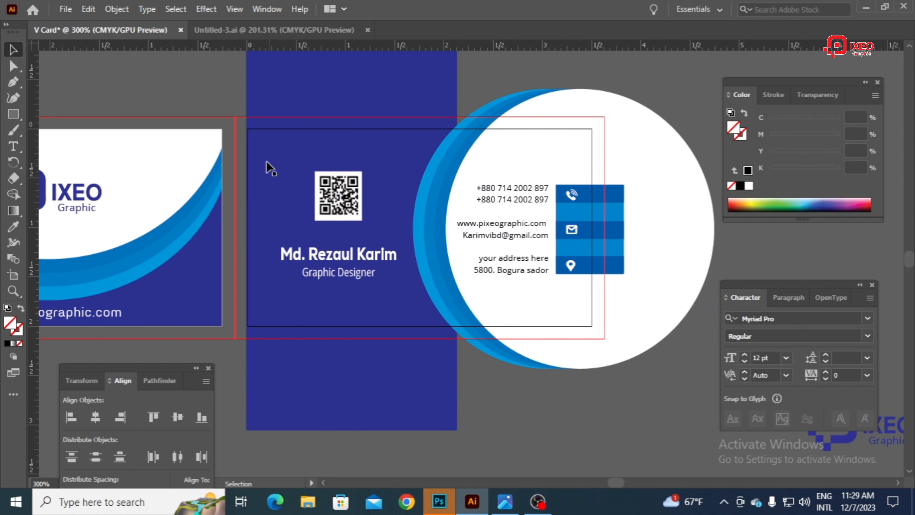
Step: Clip all the card back artwork again with a clipping mask made from the top rectangle, and deselect it
drag(250, 114, 689, 425)
right_click(597, 219)
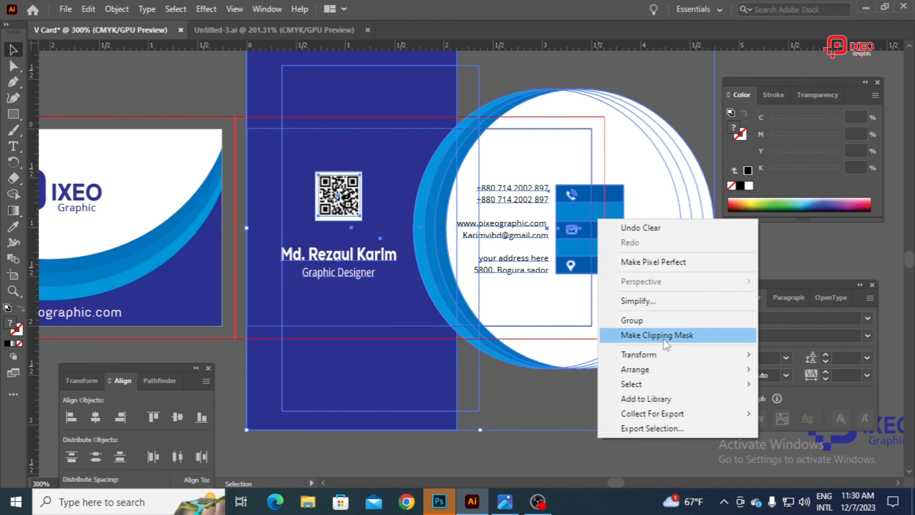
click(657, 335)
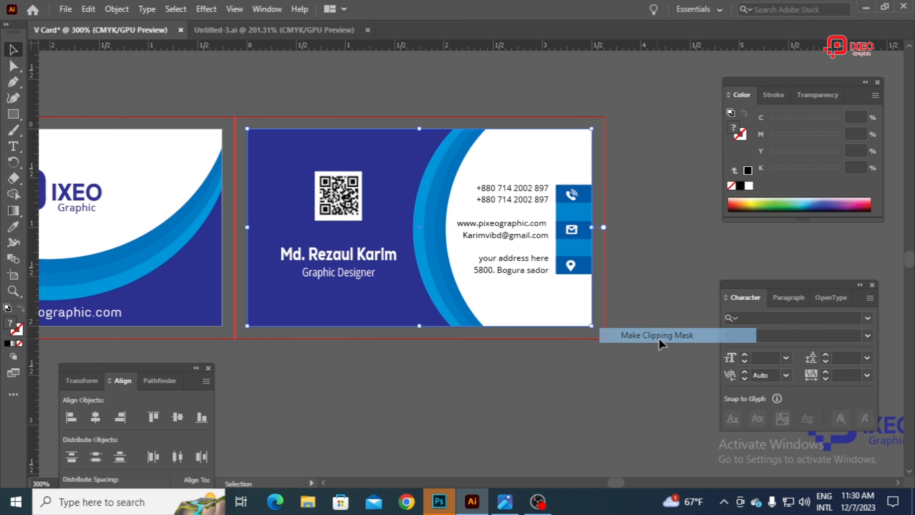
click(695, 197)
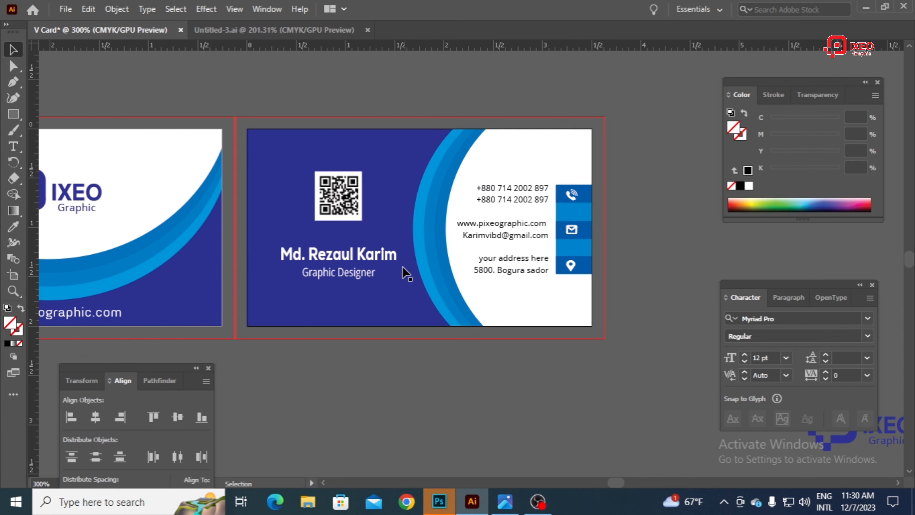
Step: Hide all the panels and copy the clipped card back artwork
drag(368, 271, 505, 273)
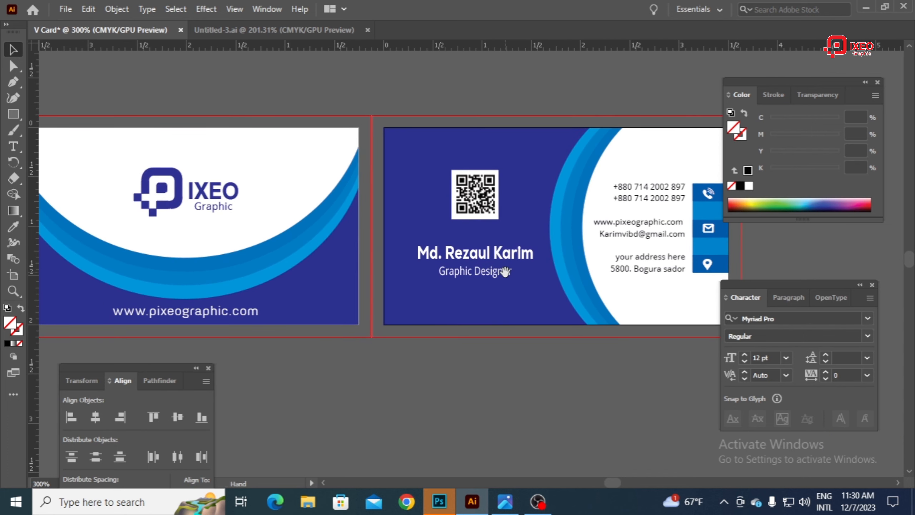
key(Tab)
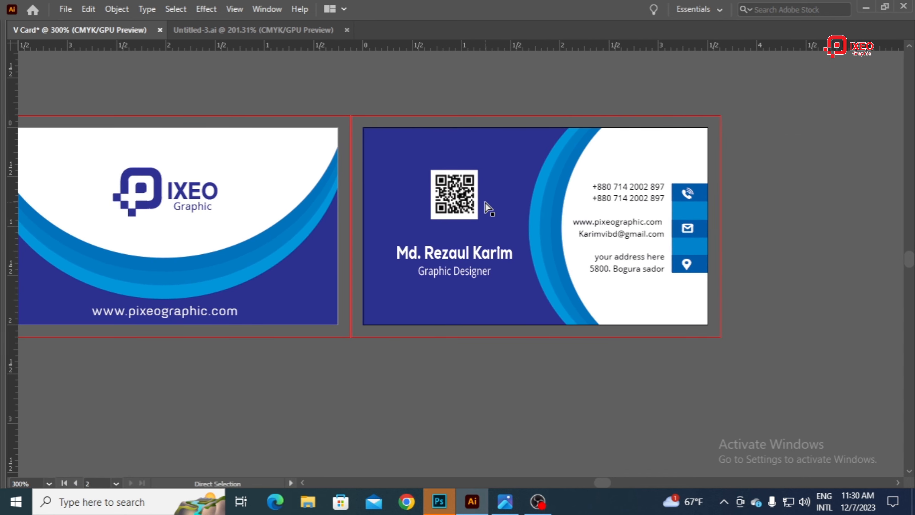
key(ctrl+minus)
key(alt+Tab)
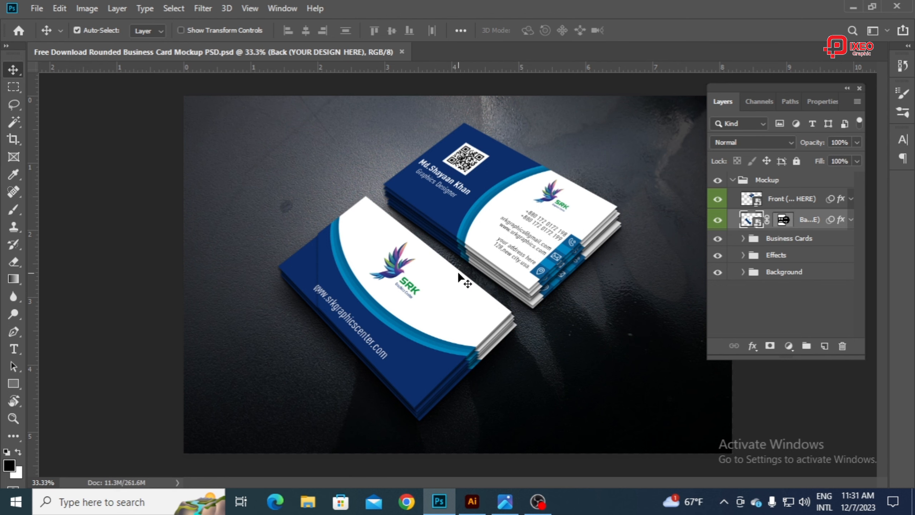
click(479, 504)
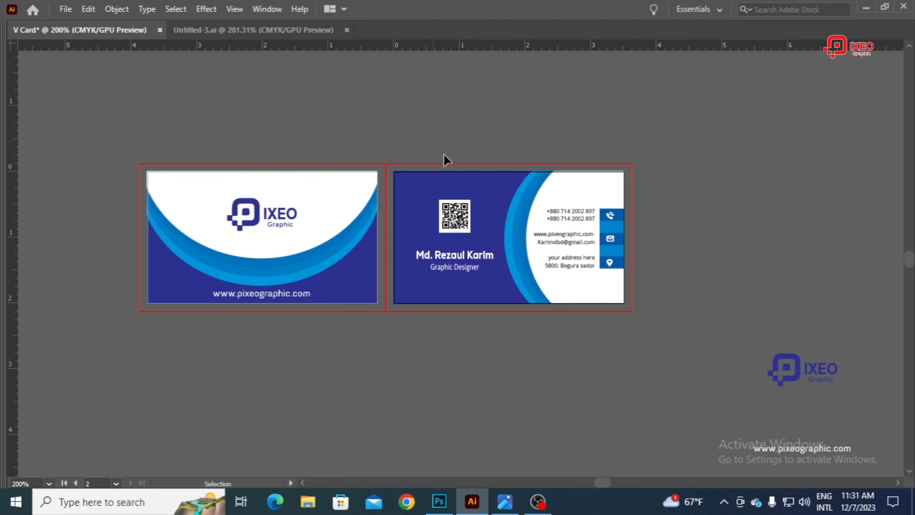
click(547, 249)
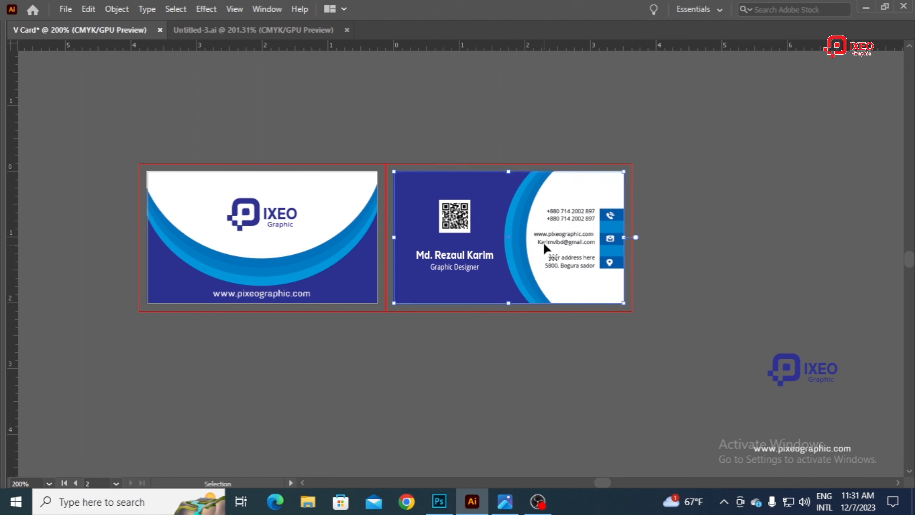
click(87, 10)
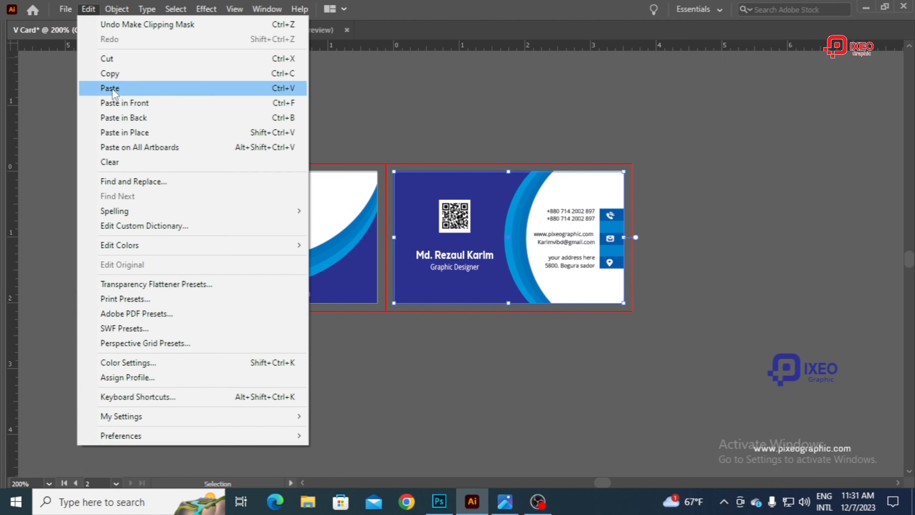
click(113, 75)
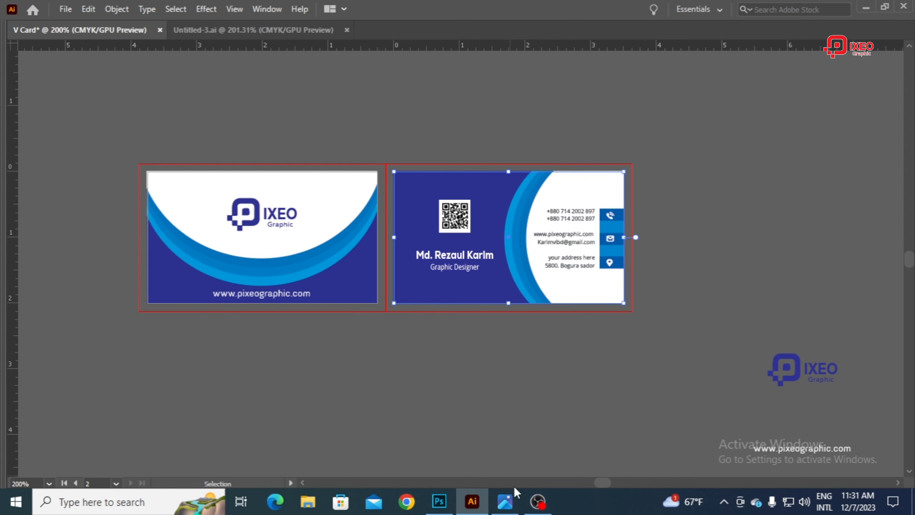
Step: Switch to Photoshop and open the contents of the mockup's Front (YOUR DESIGN HERE) smart object, accepting the missing linked asset
click(451, 501)
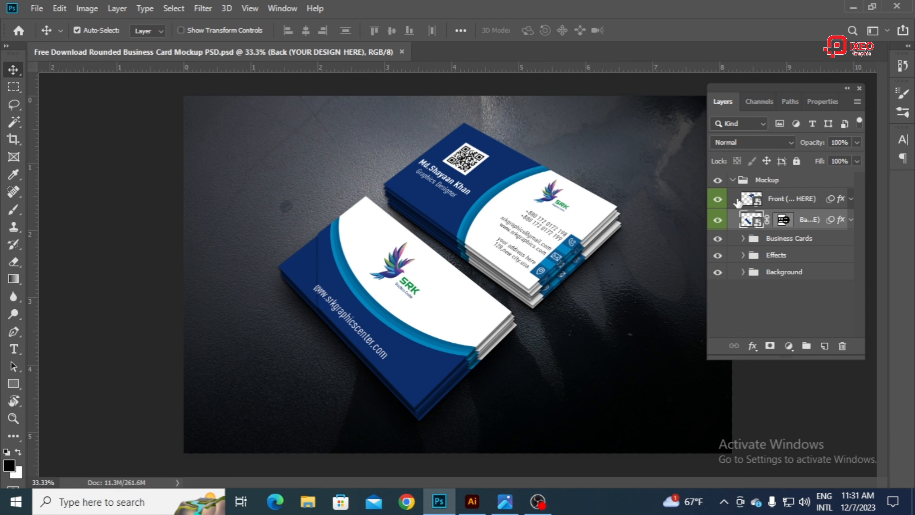
double_click(748, 199)
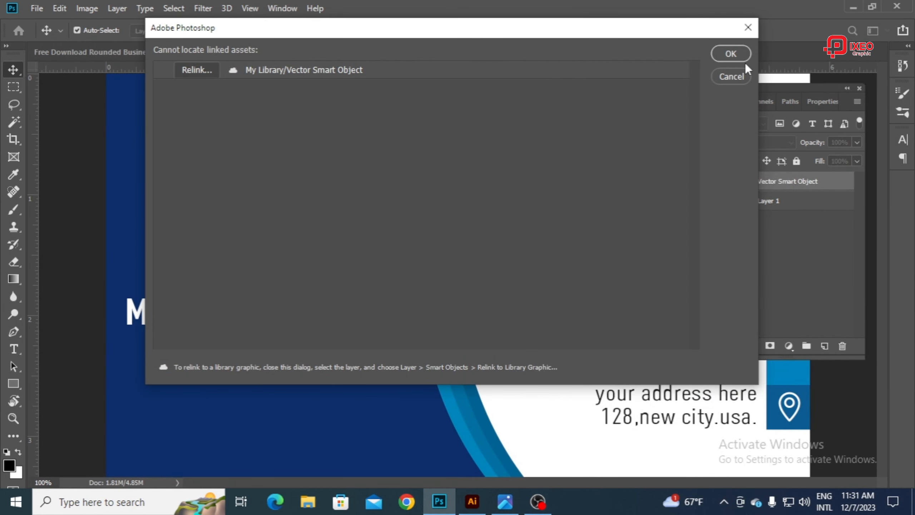
click(741, 55)
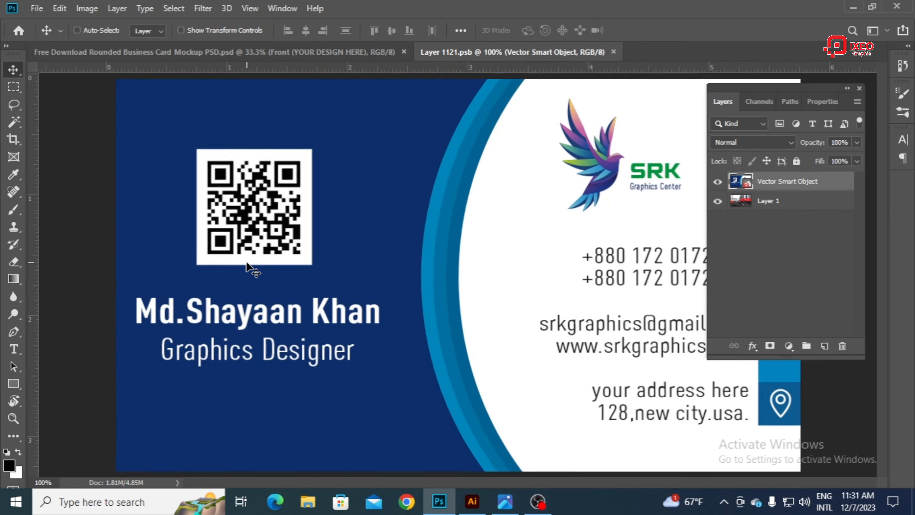
key(ctrl+minus)
key(ctrl+minus)
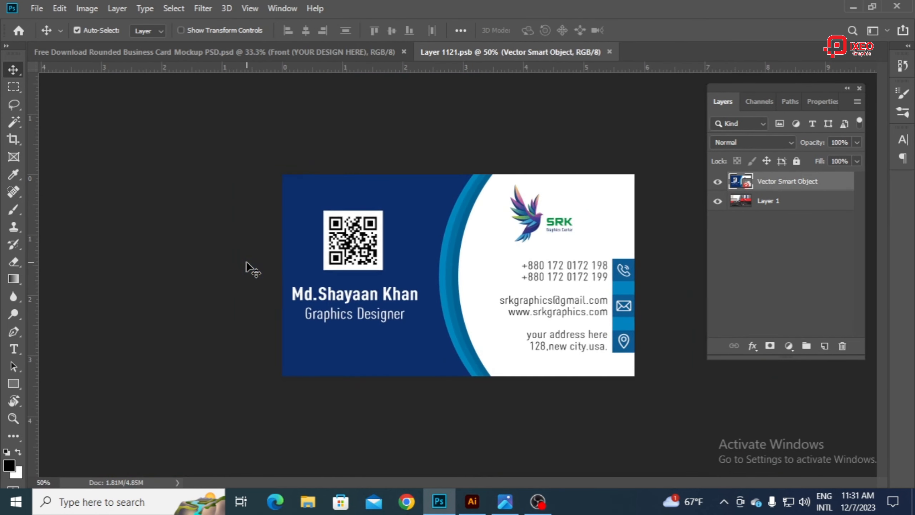
Step: Paste the copied card artwork as a smart object, keeping it added to the current library
click(51, 10)
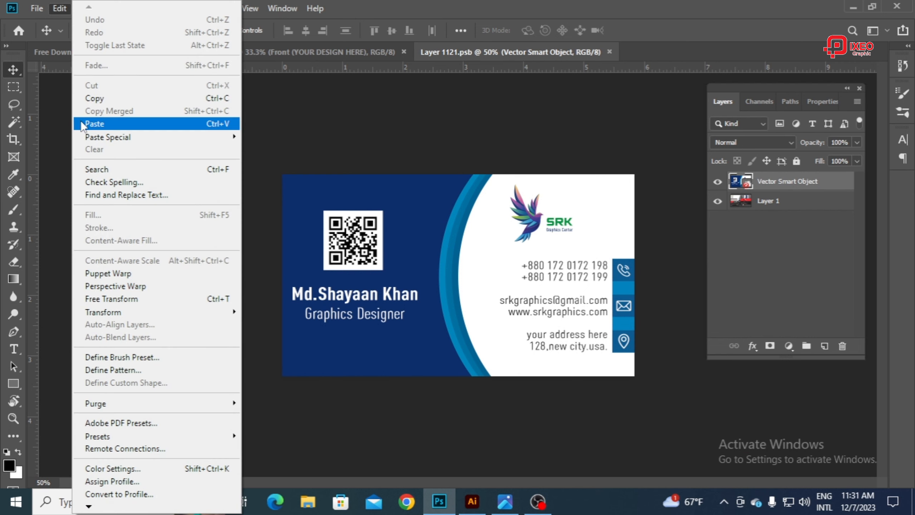
click(94, 123)
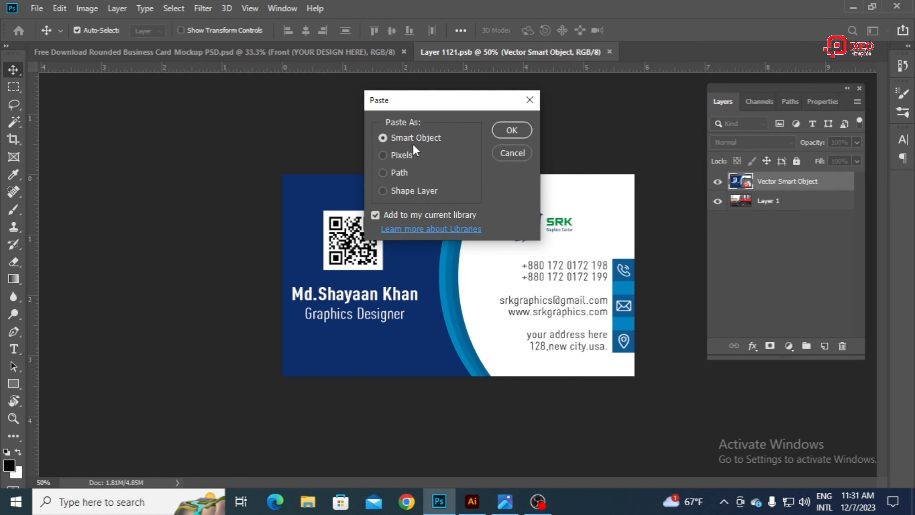
click(511, 130)
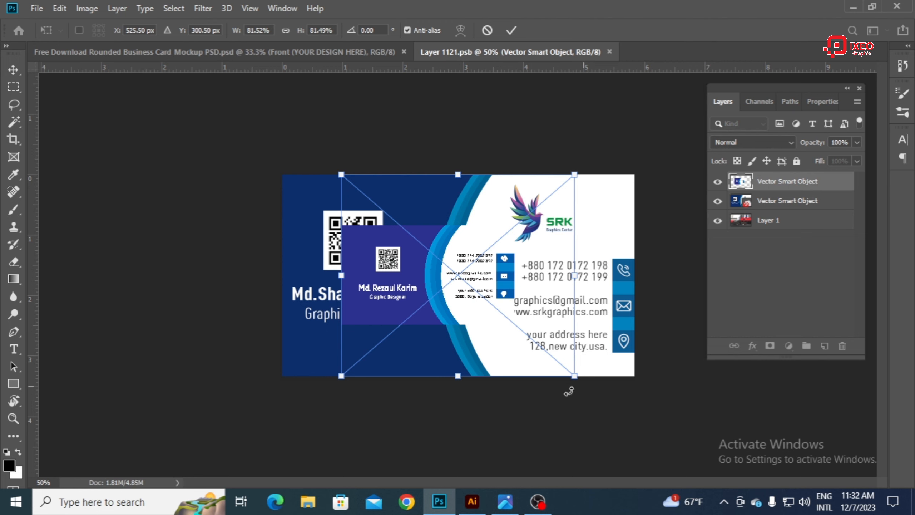
Step: Scale the pasted artwork to about 178% so it covers the whole card canvas, and commit the placement
drag(571, 177, 737, 180)
drag(513, 213, 562, 207)
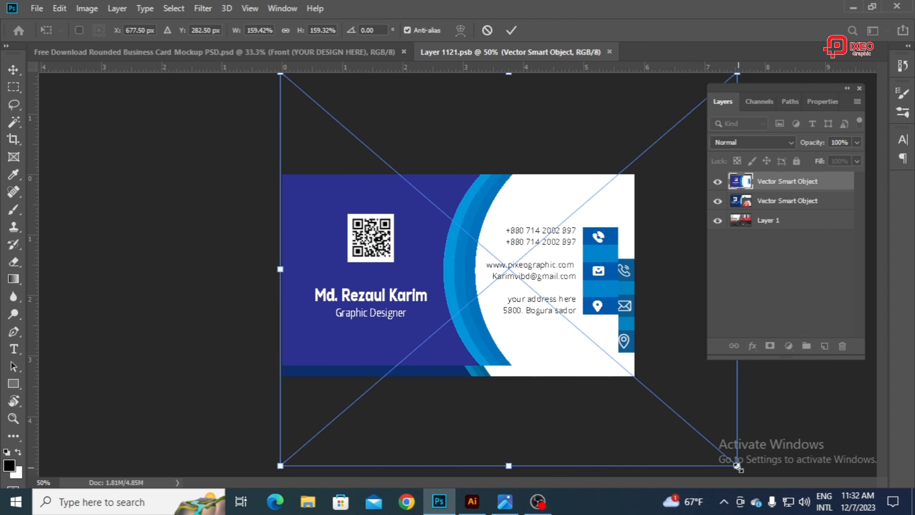
drag(737, 466, 763, 488)
drag(505, 268, 515, 266)
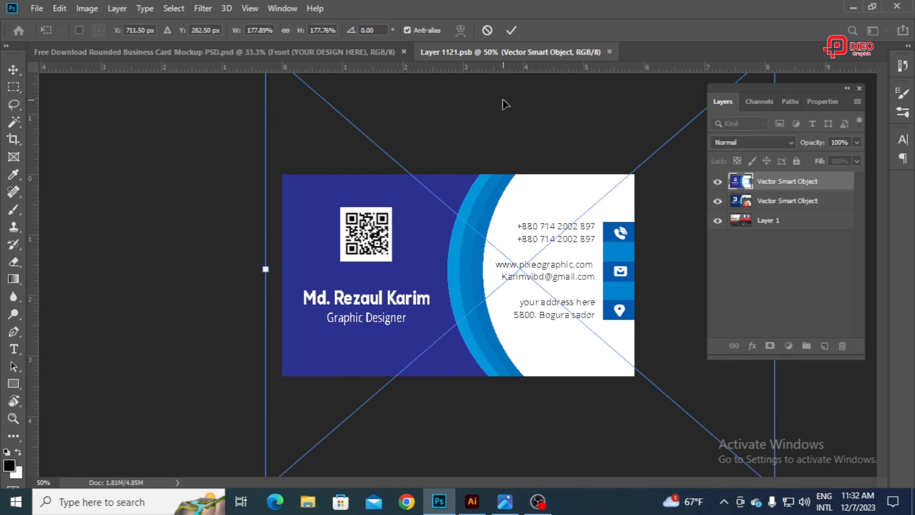
click(512, 30)
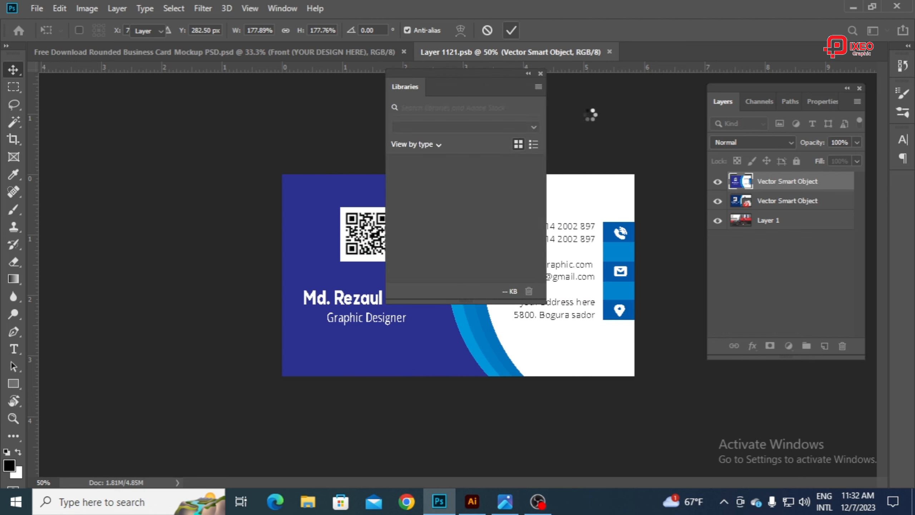
click(541, 74)
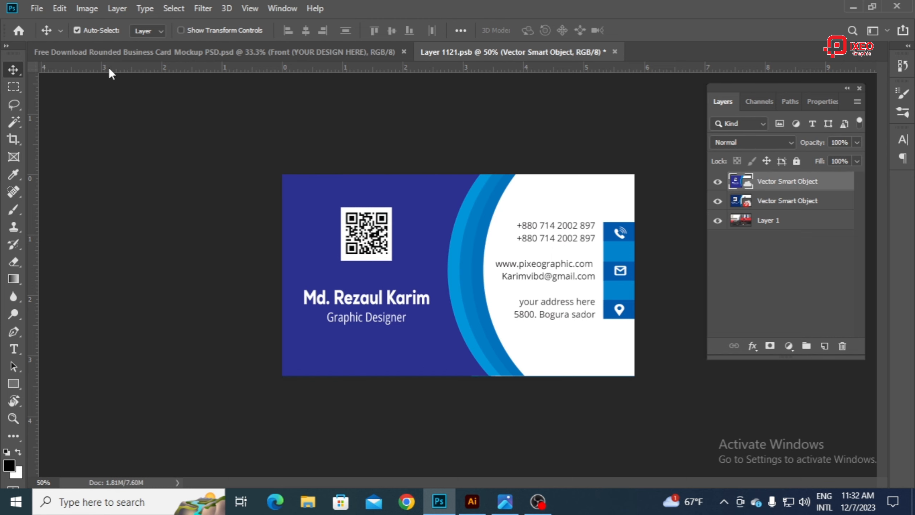
Step: Save the edited Layer 1121.psb smart object contents and close them to update the mockup
click(43, 7)
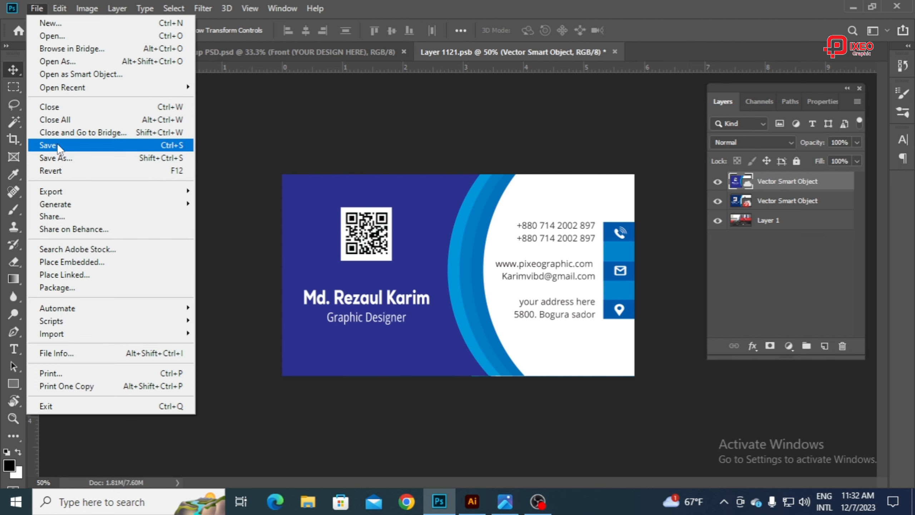
click(58, 145)
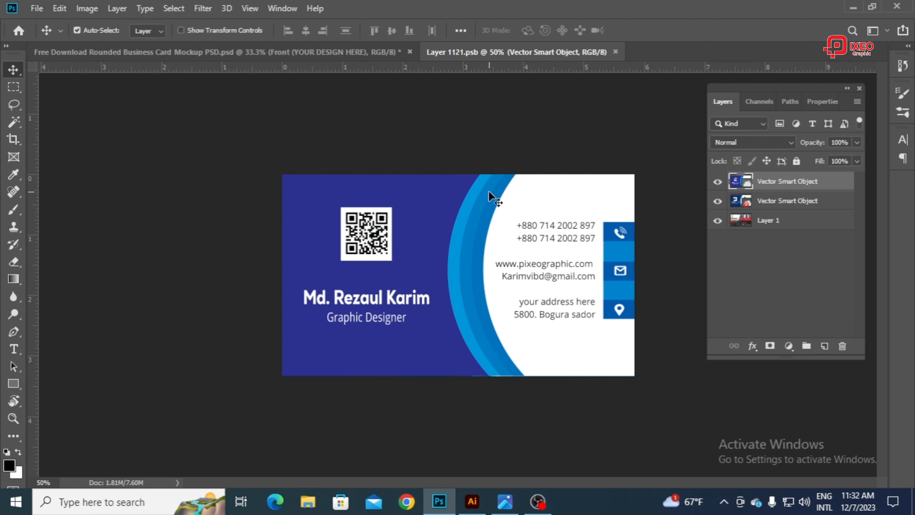
click(614, 51)
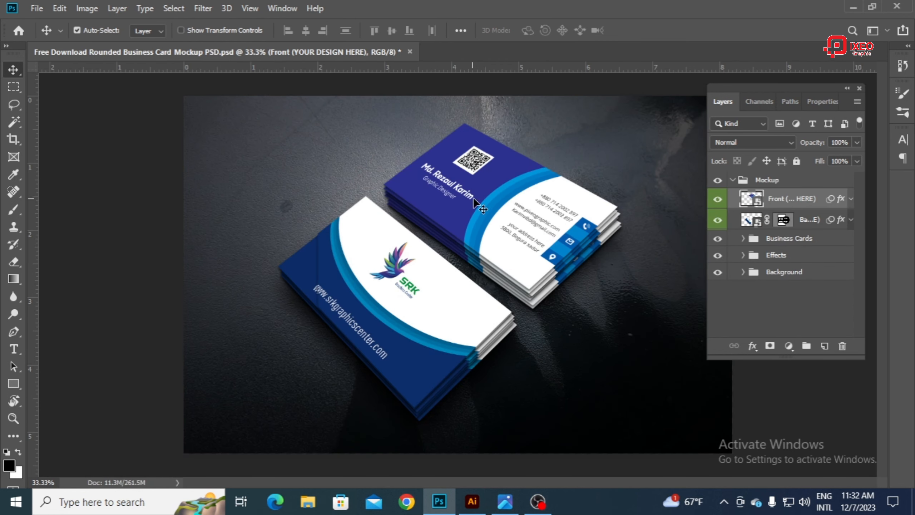
Step: Open the contents of the mockup's Back (YOUR DESIGN HERE) smart object, accepting the missing linked asset
double_click(750, 221)
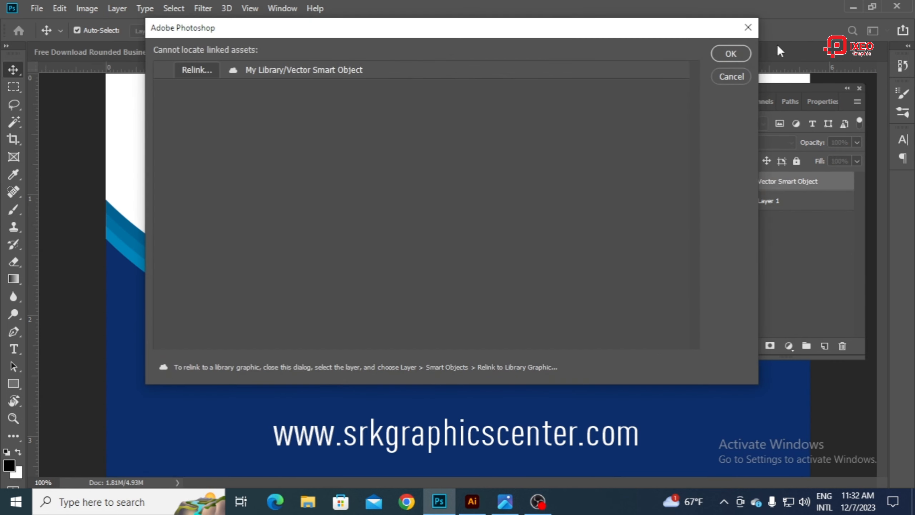
click(732, 53)
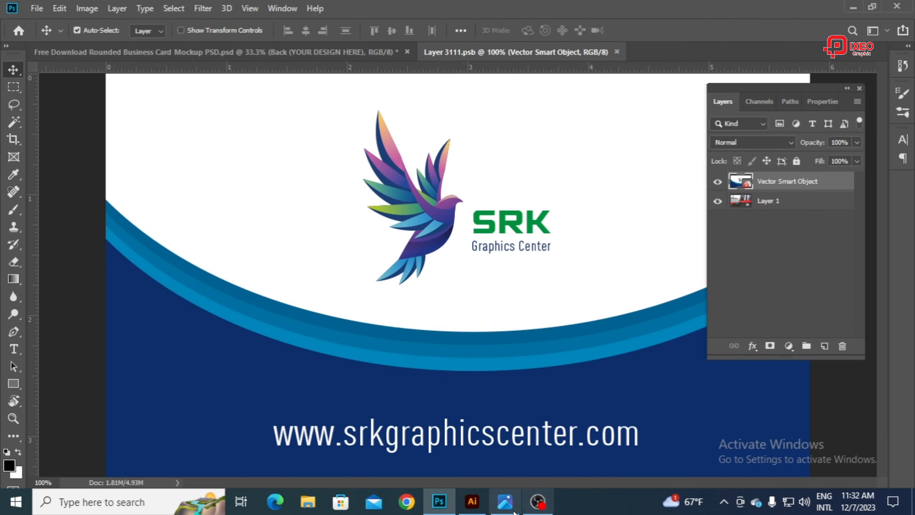
click(479, 509)
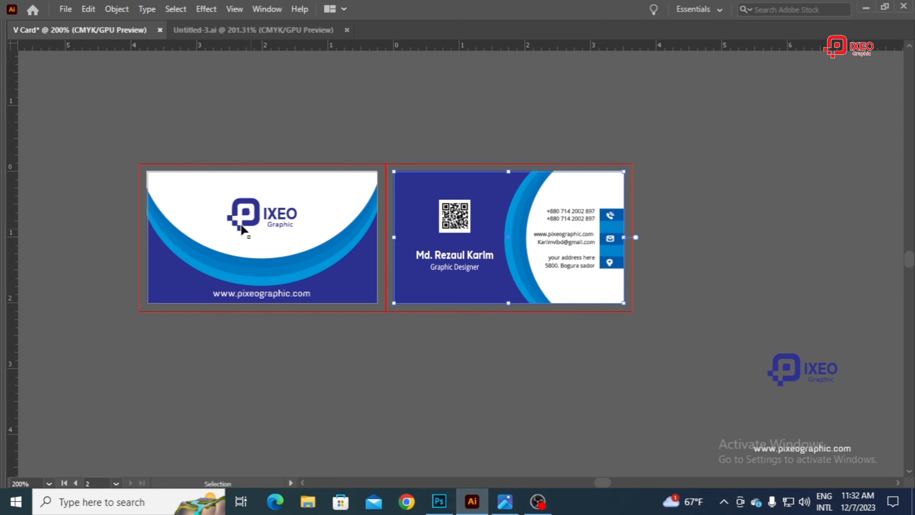
drag(139, 147, 302, 279)
drag(353, 332, 376, 344)
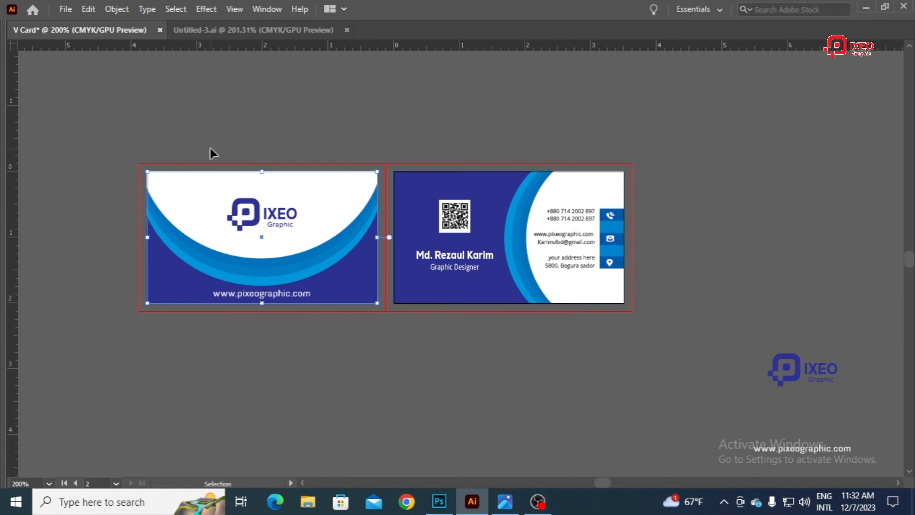
click(90, 8)
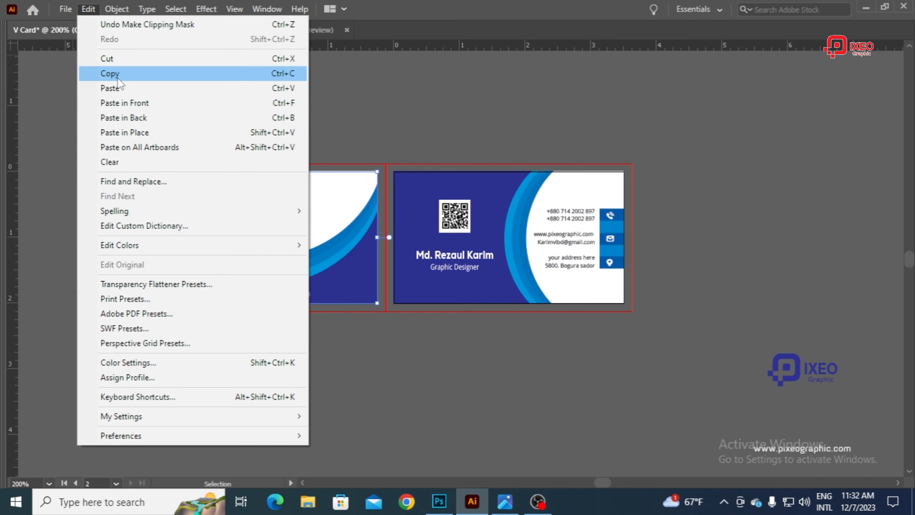
click(117, 74)
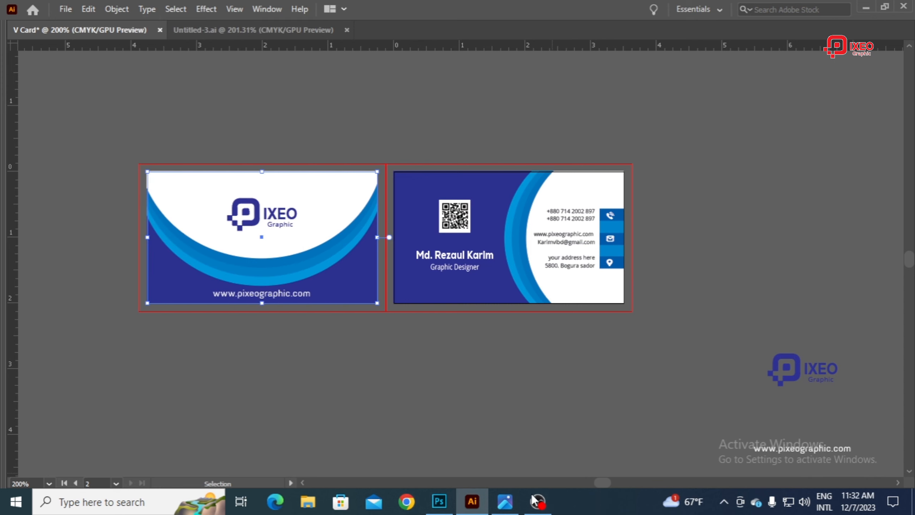
Step: Switch to Photoshop and paste the copied card side into Layer 3111.psb as a smart object, keeping it added to the current library
click(439, 501)
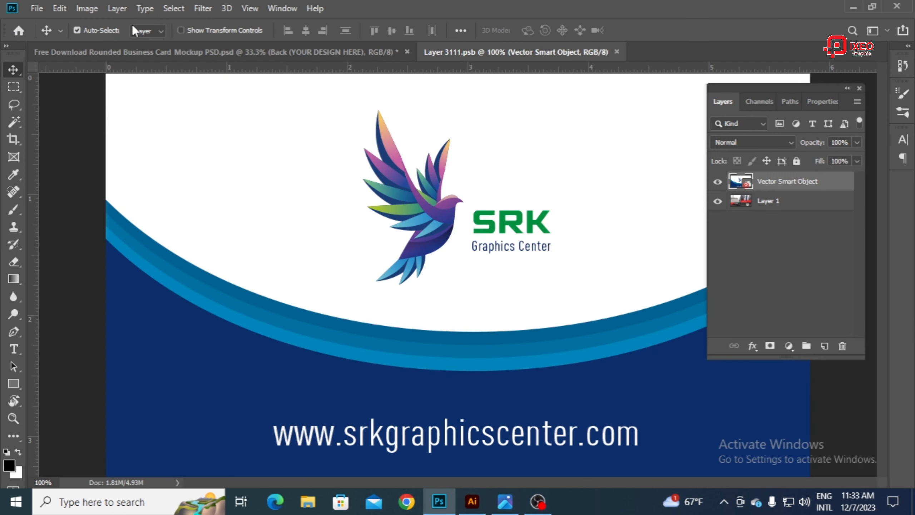
click(60, 8)
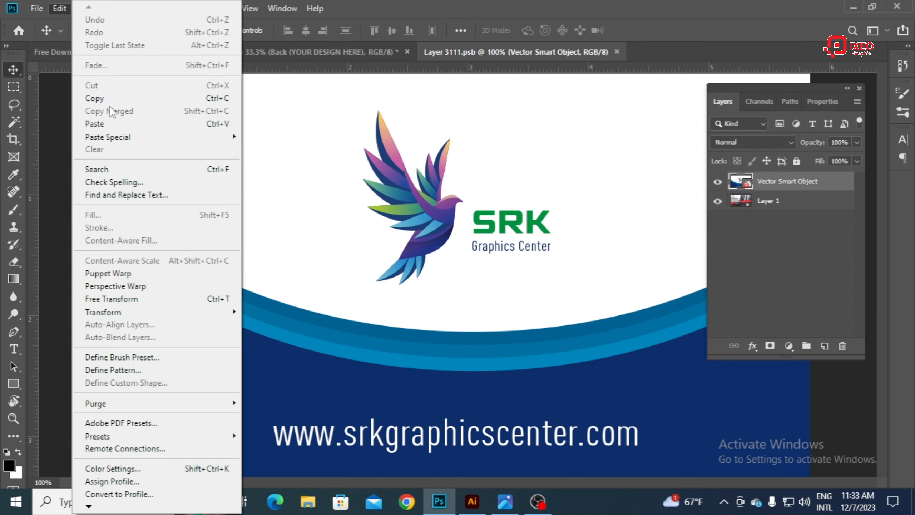
click(94, 124)
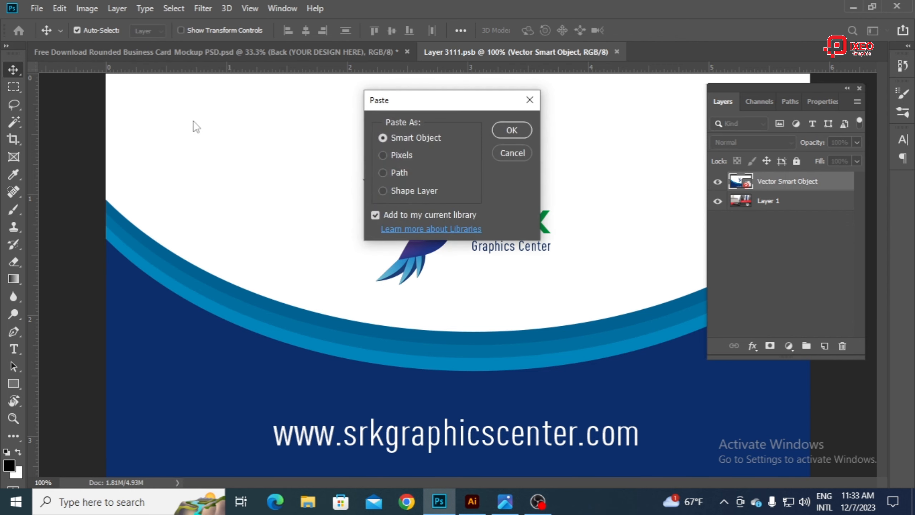
click(512, 130)
Step: Scale the pasted artwork to about 166% wide and 170% high over the card canvas, commit it, and nudge it down slightly
key(ctrl+minus)
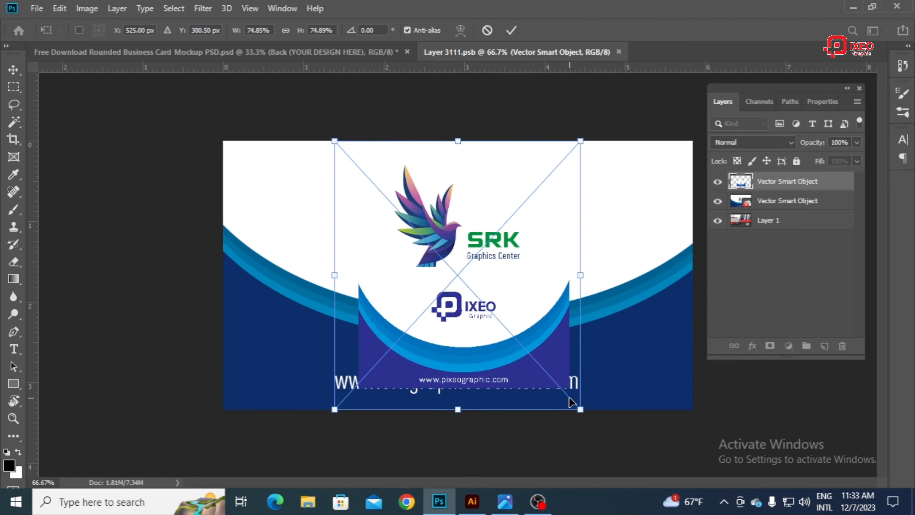
drag(580, 410, 546, 253)
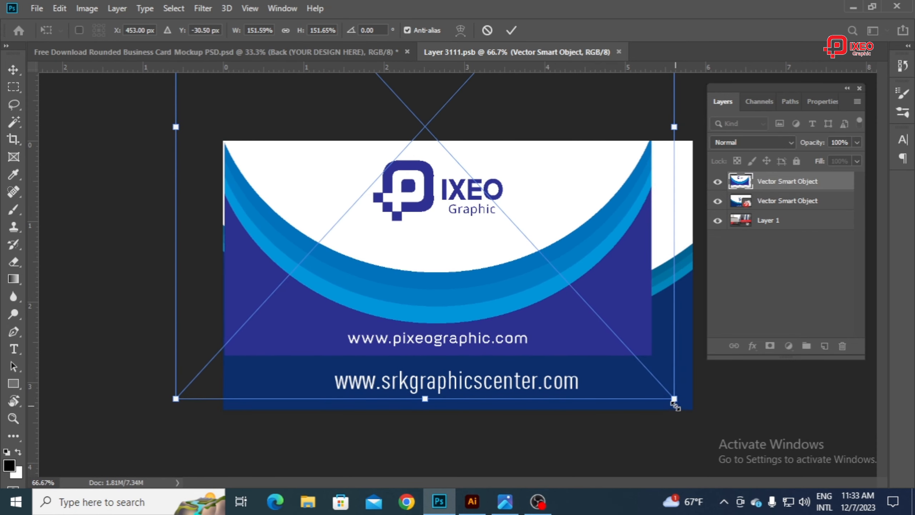
drag(674, 398, 722, 465)
mouse_move(590, 298)
mouse_down()
mouse_move(578, 278)
mouse_move(585, 289)
mouse_up()
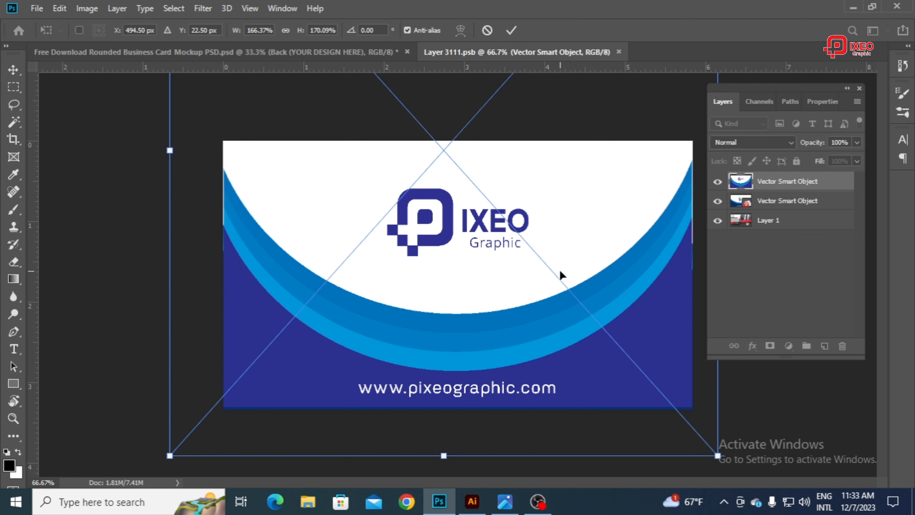
key(Return)
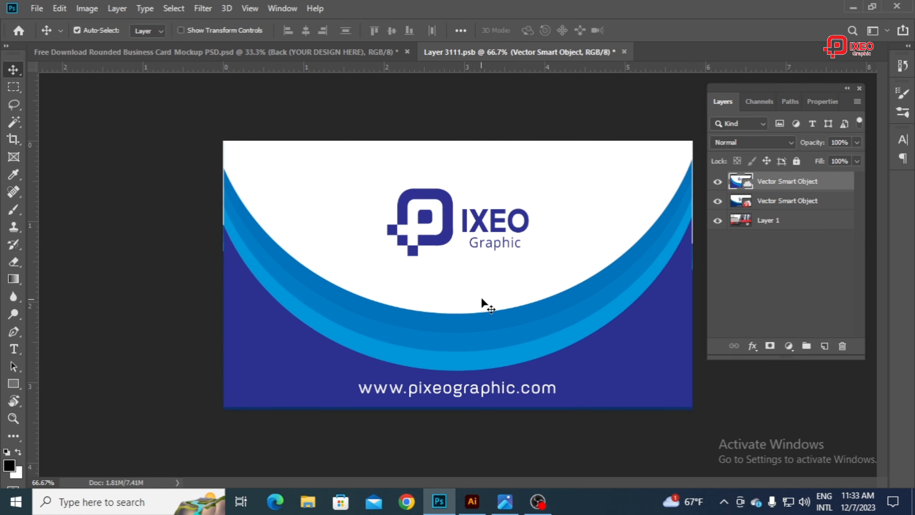
key(Down)
key(Down)
key(Down)
key(Down)
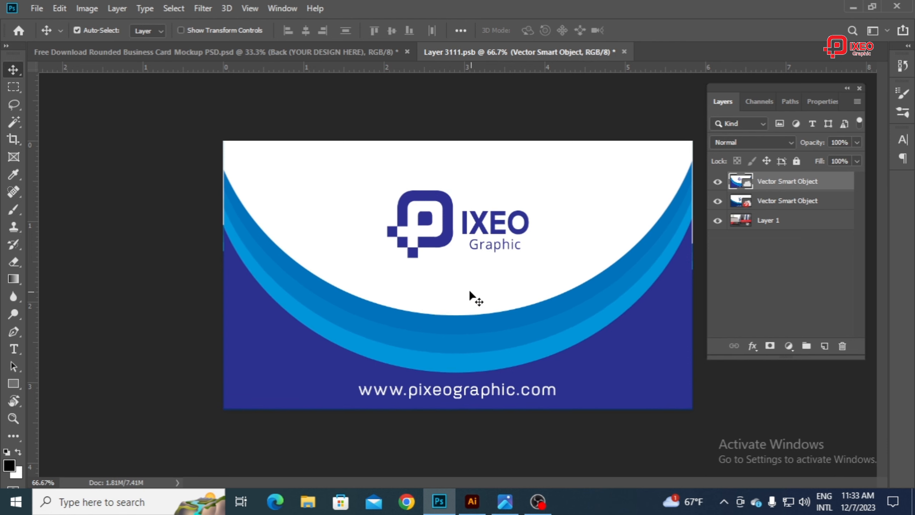
Step: Save the edited Layer 3111.psb smart object contents and close them to update the mockup
click(57, 8)
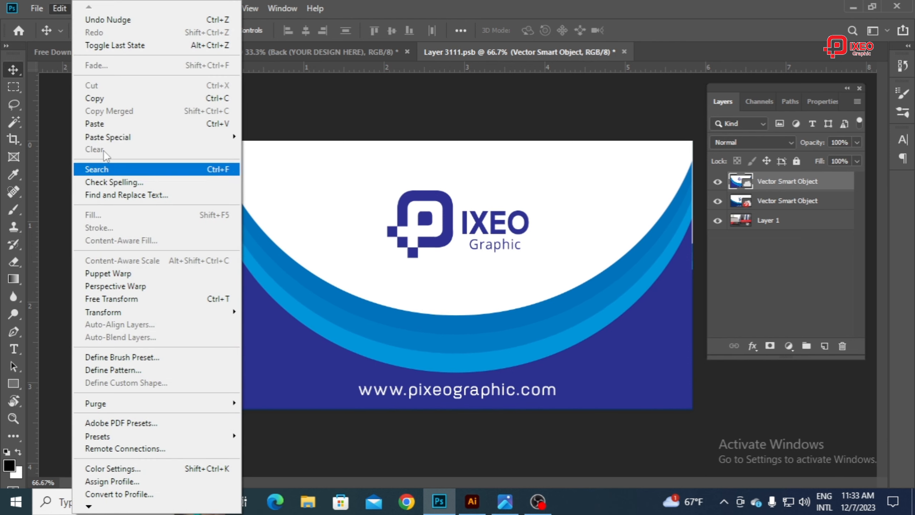
click(37, 8)
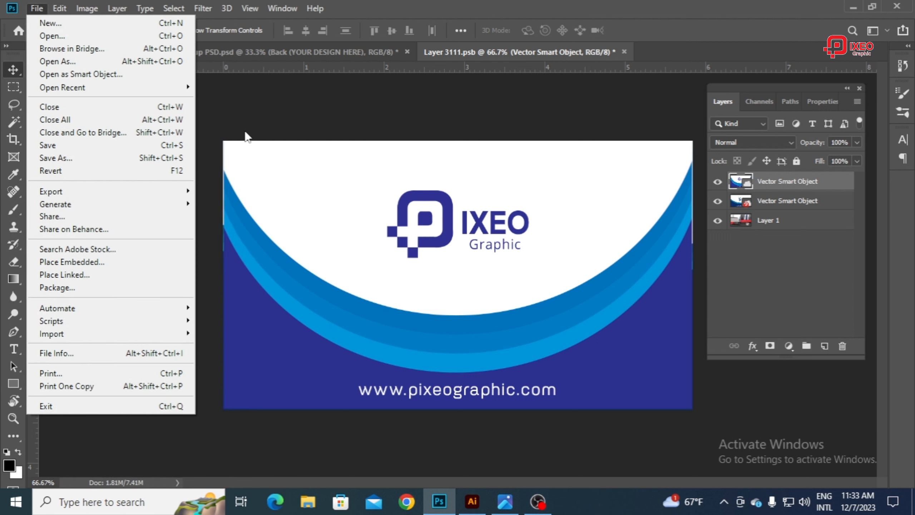
click(253, 105)
click(37, 9)
click(60, 143)
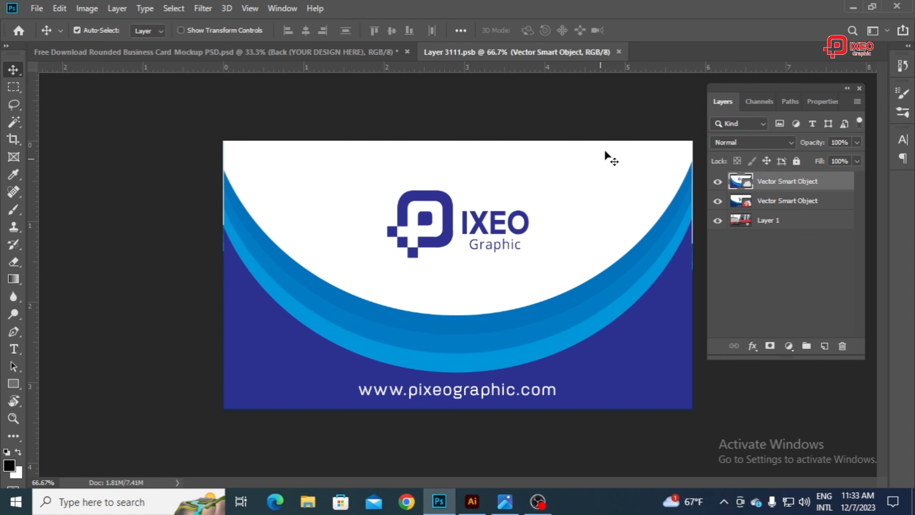
click(618, 52)
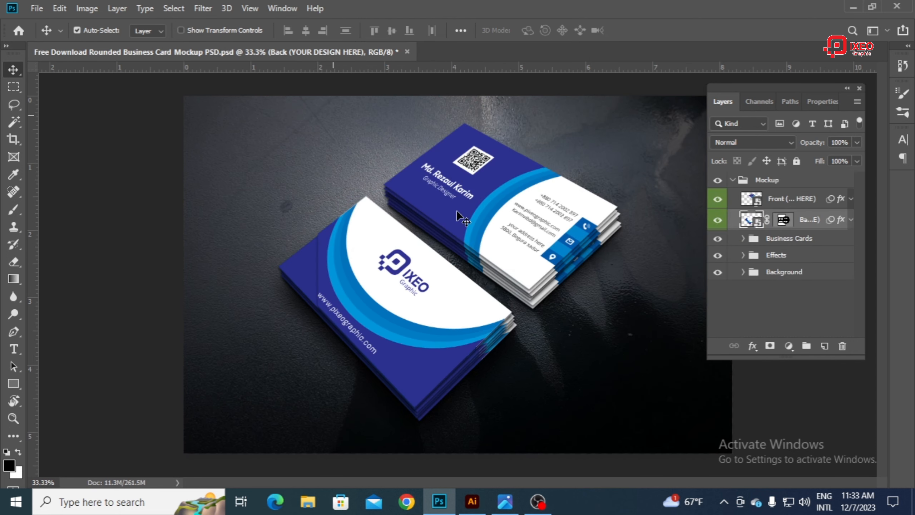